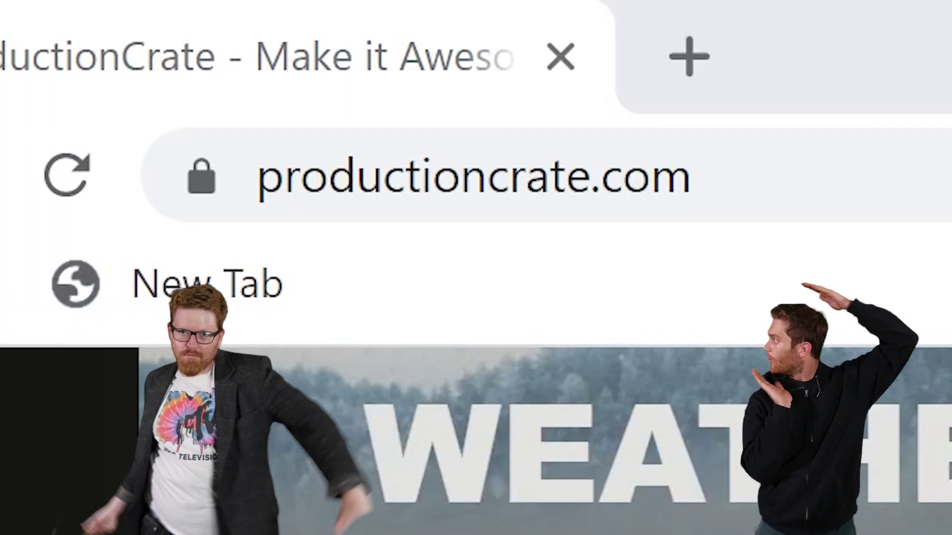
{"action": "scroll", "coordinate": [545, 441], "scroll_direction": "down", "scroll_amount": 3}
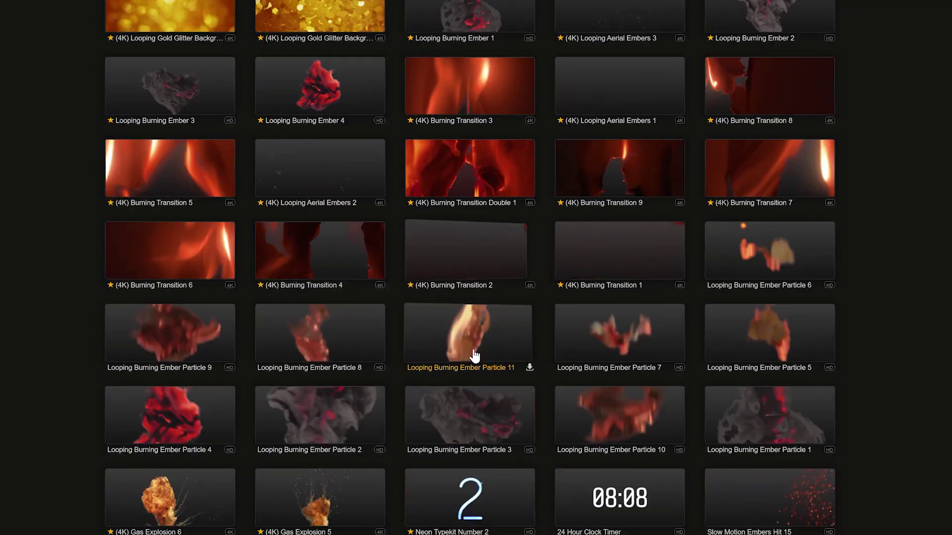
- Browse the ProductionCrate footage library for looping burning ember particle clips
{"action": "left_click", "coordinate": [148, 418]}
{"action": "left_click", "coordinate": [38, 409]}
{"action": "left_click", "coordinate": [507, 393]}
{"action": "left_click", "coordinate": [822, 386]}
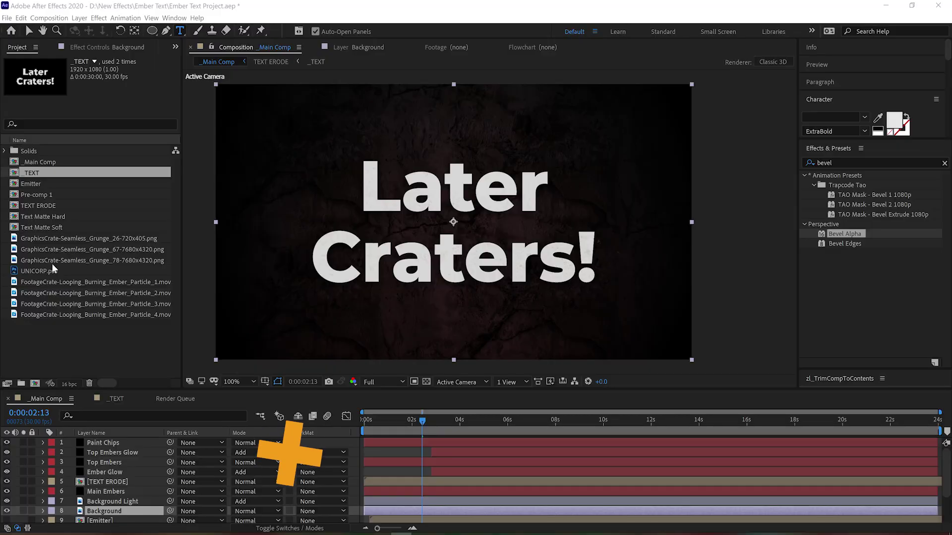
- Open the _TEXT composition and replace its title with "Change the Text"
{"action": "left_click", "coordinate": [46, 344]}
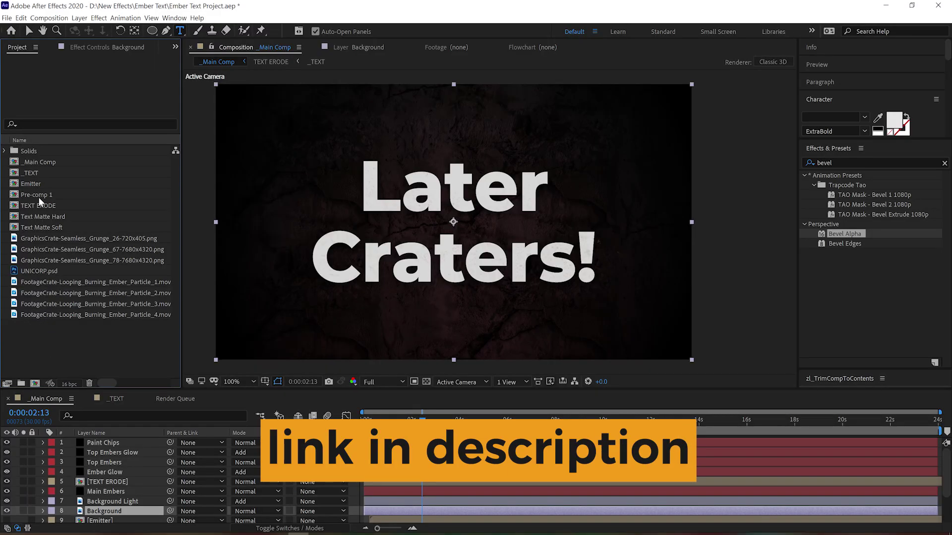
{"action": "double_click", "coordinate": [34, 173]}
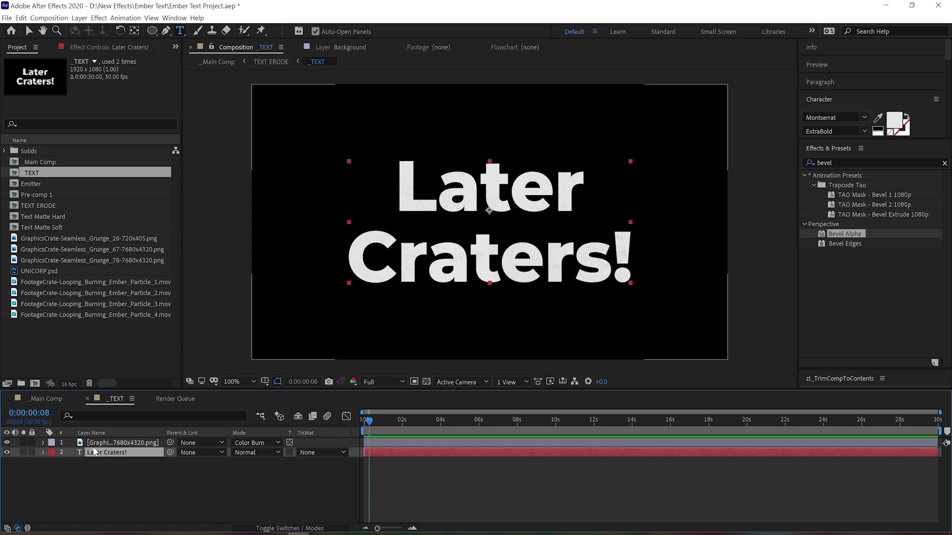
{"action": "type", "text": "Change the Text"}
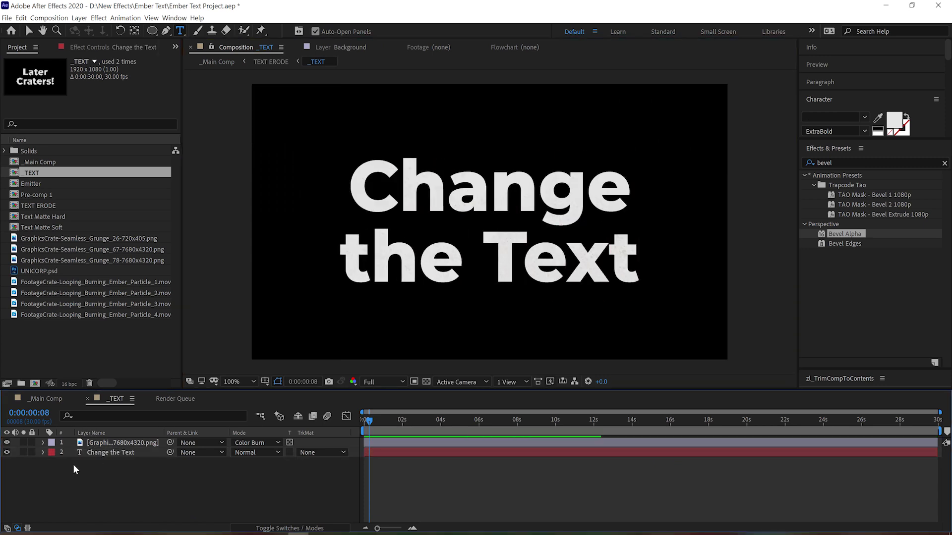
- Add UNICORP.psd to the _TEXT composition, fit it to the frame and adjust its scale
{"action": "left_click_drag", "start_coordinate": [40, 271], "coordinate": [149, 448]}
{"action": "key", "text": "ctrl+alt+f"}
{"action": "key", "text": "s"}
{"action": "left_click_drag", "start_coordinate": [218, 464], "coordinate": [227, 465]}
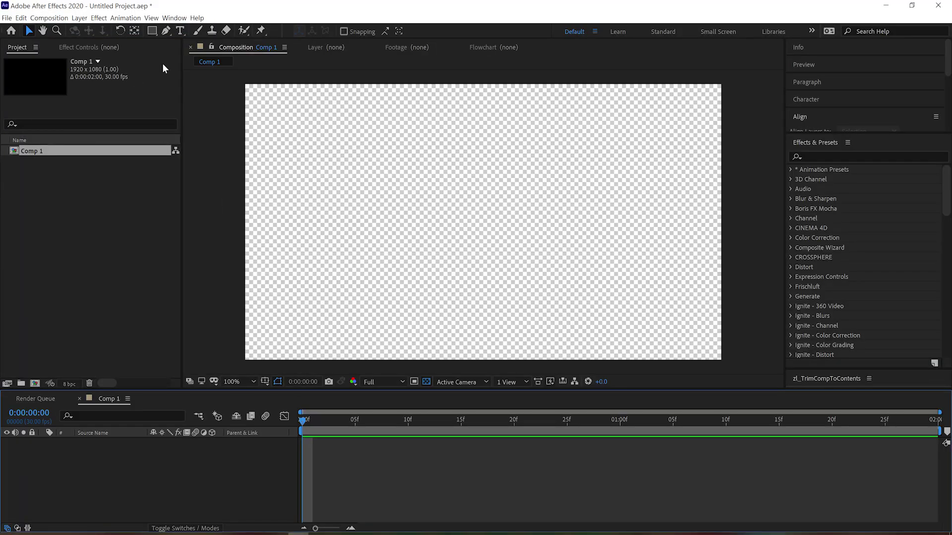
- Create a text layer reading CRATE in Comp 1
{"action": "left_click", "coordinate": [180, 30]}
{"action": "left_click", "coordinate": [320, 205]}
{"action": "type", "text": "CR"}
- Align the CRATE text to the composition's horizontal and vertical centre and turn off the transparency grid
{"action": "left_click", "coordinate": [173, 18]}
{"action": "left_click", "coordinate": [183, 74]}
{"action": "left_click_drag", "start_coordinate": [871, 133], "coordinate": [871, 280]}
{"action": "left_click", "coordinate": [872, 145]}
{"action": "left_click", "coordinate": [815, 145]}
{"action": "left_click", "coordinate": [427, 381]}
{"action": "key", "text": "v"}
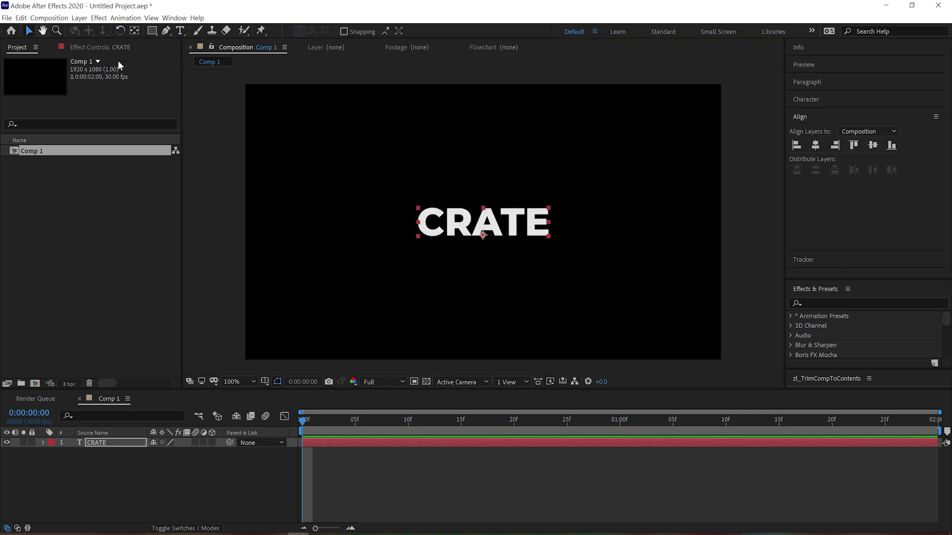
- Enlarge the CRATE text to roughly twice its size and nudge it down towards the middle of the frame
{"action": "left_click_drag", "start_coordinate": [418, 208], "coordinate": [350, 173]}
{"action": "key", "text": "shift+Down"}
{"action": "key", "text": "shift+Down"}
{"action": "key", "text": "shift+Down"}
{"action": "key", "text": "shift+Down"}
- Rename the composition Comp 1 as _Text in the project
{"action": "left_click", "coordinate": [83, 238]}
{"action": "left_click", "coordinate": [33, 151]}
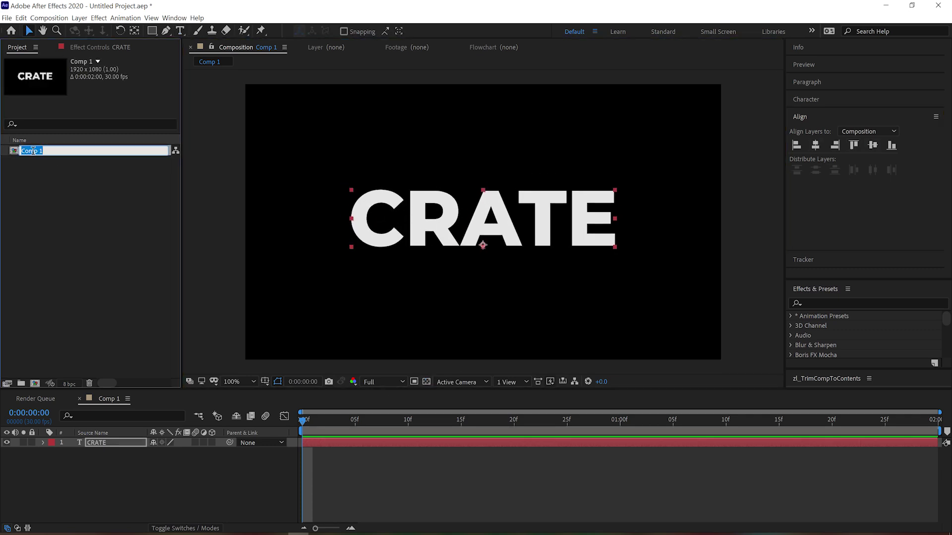
{"action": "type", "text": "_Text"}
{"action": "left_click", "coordinate": [15, 161]}
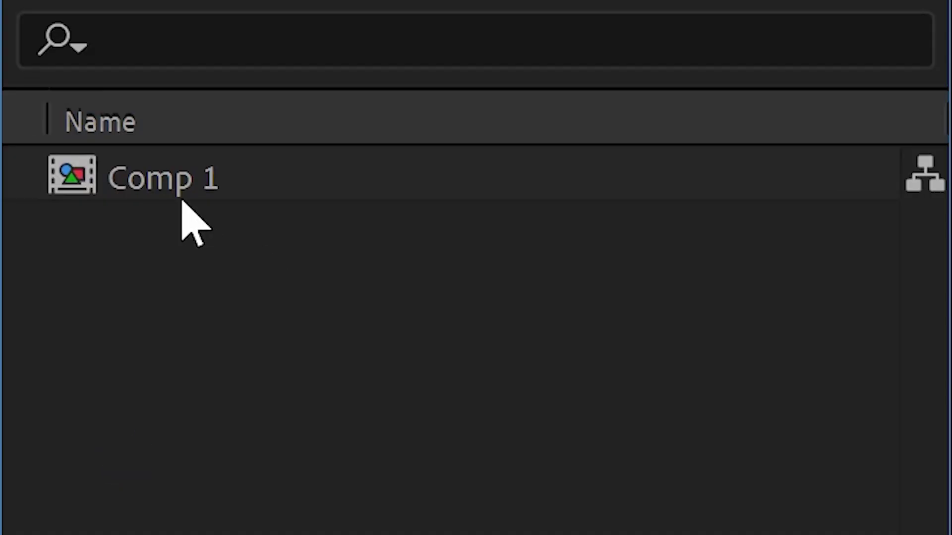
{"action": "left_click", "coordinate": [35, 153]}
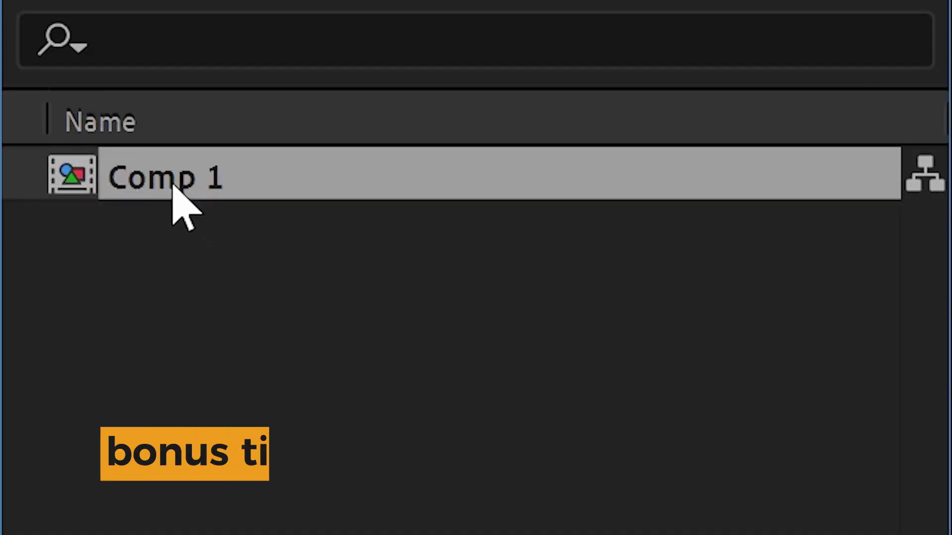
{"action": "key", "text": "Return"}
{"action": "type", "text": "_"}
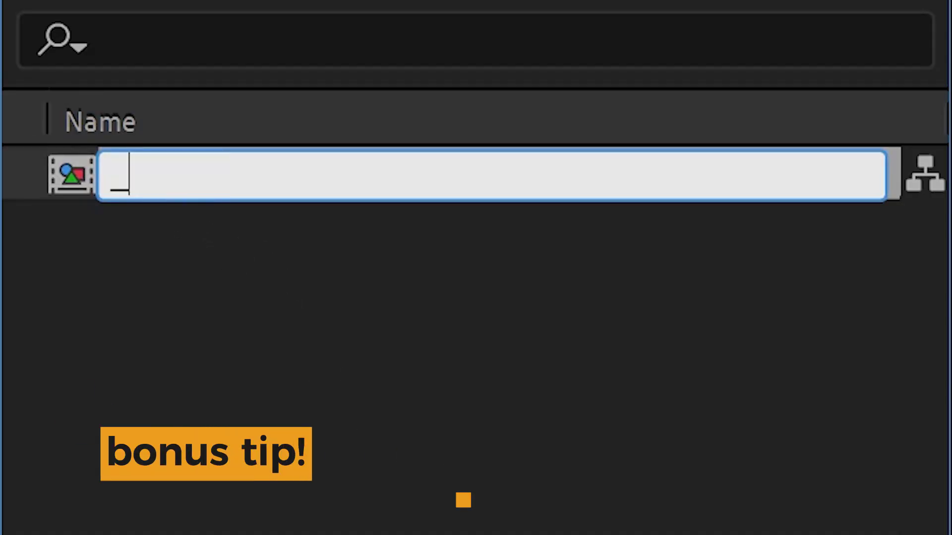
{"action": "type", "text": "Text"}
{"action": "key", "text": "Return"}
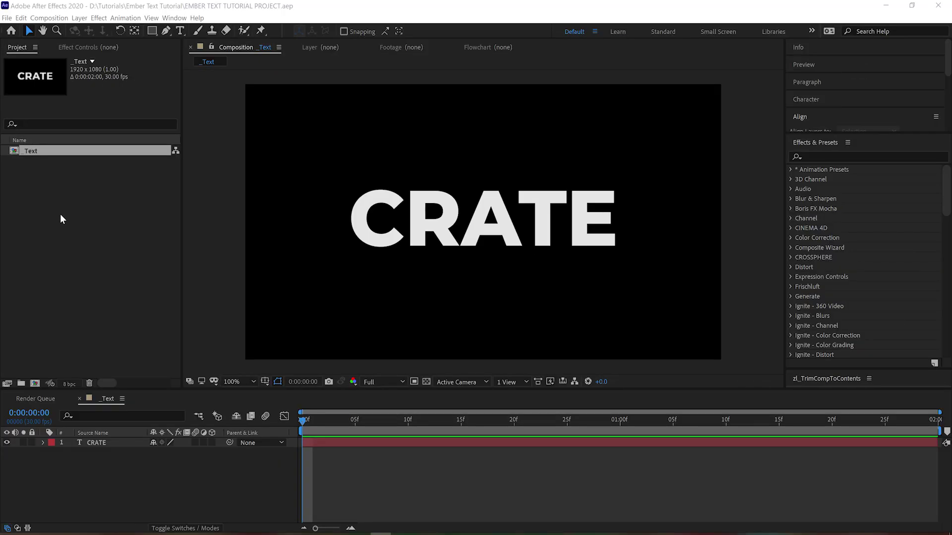
- Create a new 1920 x 1080, 30 fps, two-second composition named Transition
{"action": "left_click", "coordinate": [61, 217]}
{"action": "left_click", "coordinate": [49, 18]}
{"action": "left_click", "coordinate": [62, 38]}
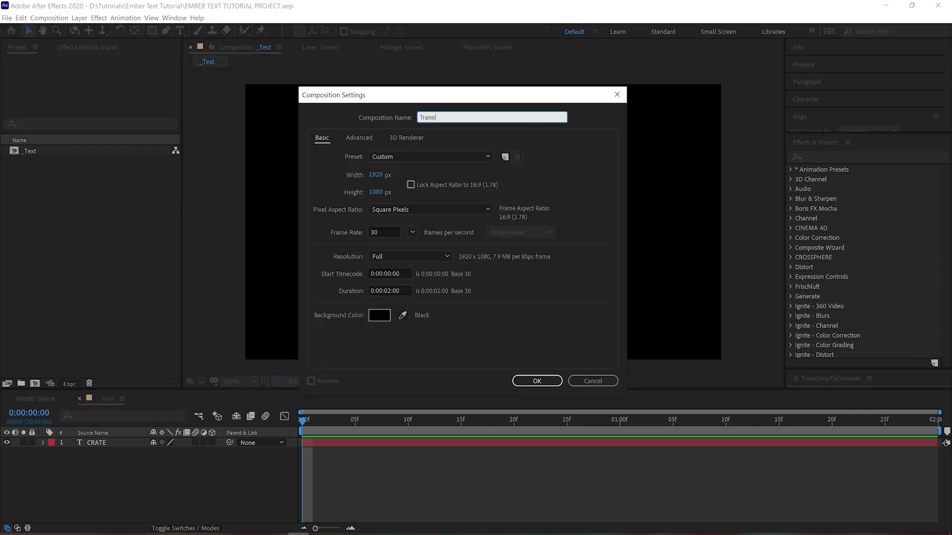
{"action": "type", "text": "Transition"}
{"action": "left_click", "coordinate": [536, 381]}
- Add a white solid layer to the Transition composition
{"action": "left_click", "coordinate": [80, 18]}
{"action": "mouse_move", "coordinate": [109, 31]}
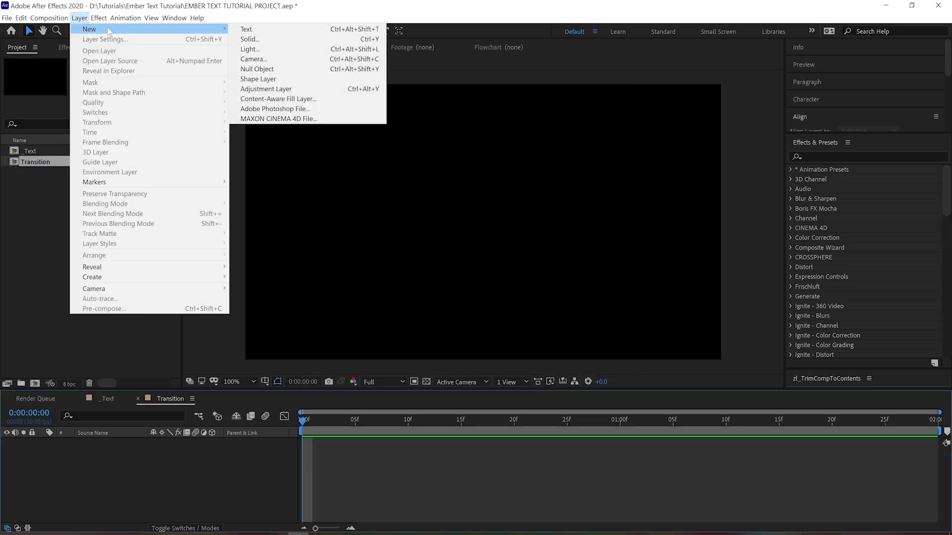
{"action": "left_click", "coordinate": [291, 42]}
{"action": "left_click", "coordinate": [173, 231]}
- Apply the Noise & Grain Fractal Noise effect to the white solid and enlarge the composition viewer
{"action": "left_click", "coordinate": [817, 157]}
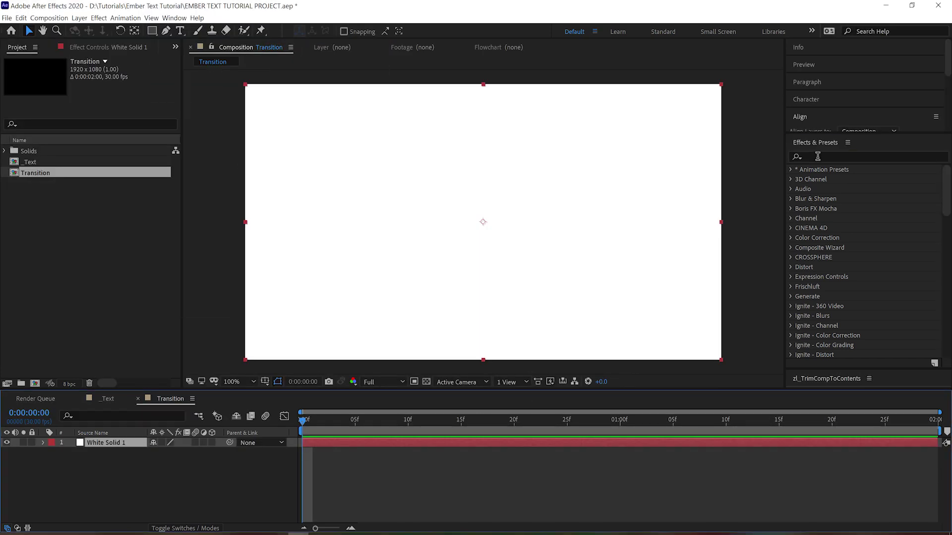
{"action": "type", "text": "Fractal noise"}
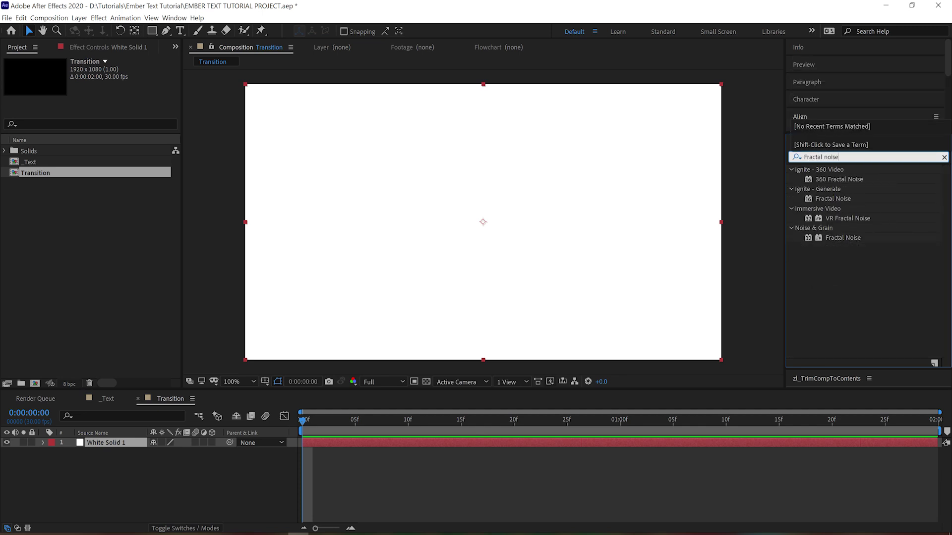
{"action": "double_click", "coordinate": [843, 238]}
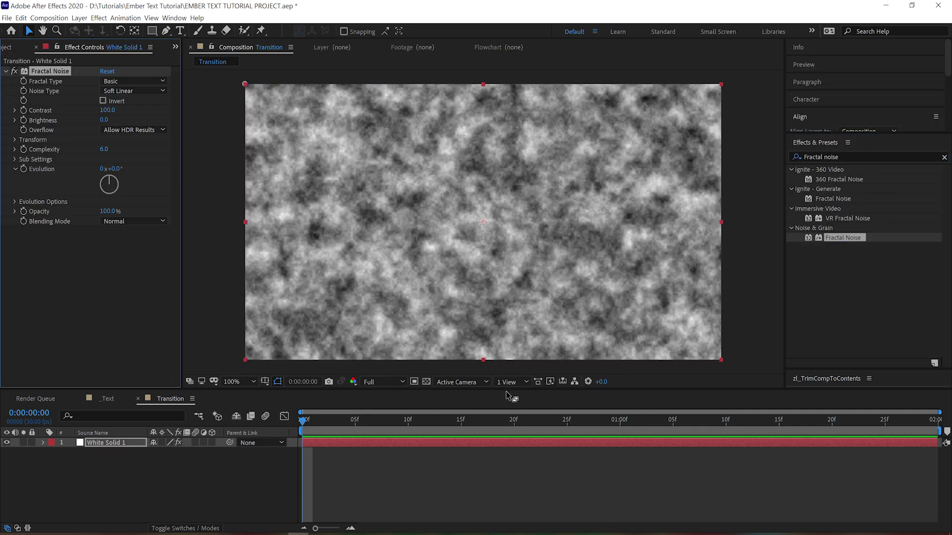
{"action": "left_click_drag", "start_coordinate": [513, 390], "coordinate": [513, 445]}
{"action": "left_click_drag", "start_coordinate": [784, 288], "coordinate": [857, 289]}
{"action": "left_click", "coordinate": [242, 436]}
{"action": "left_click", "coordinate": [271, 236]}
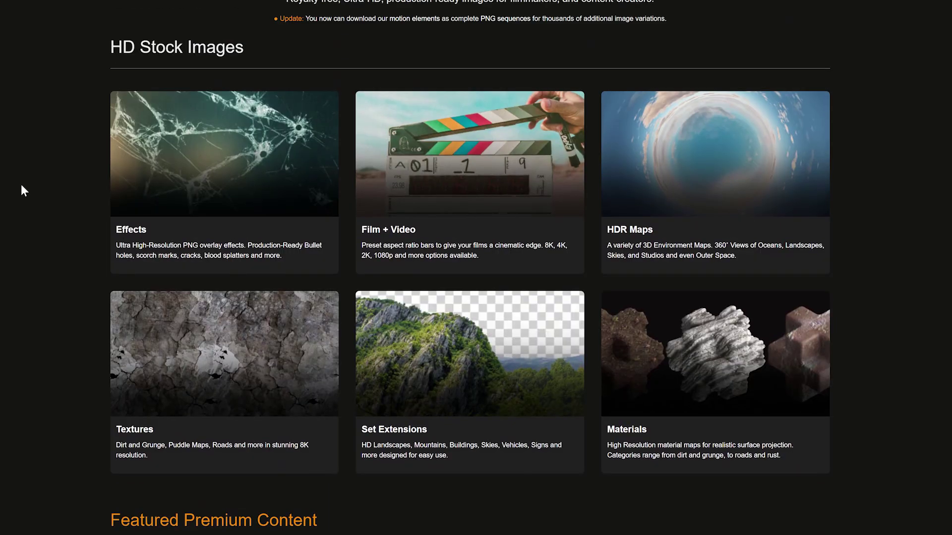
- Go to the Rust category within the Dirt + Grunge textures on the GraphicsCrate site
{"action": "left_click", "coordinate": [180, 356]}
{"action": "scroll", "coordinate": [25, 232], "scroll_direction": "down", "scroll_amount": 3}
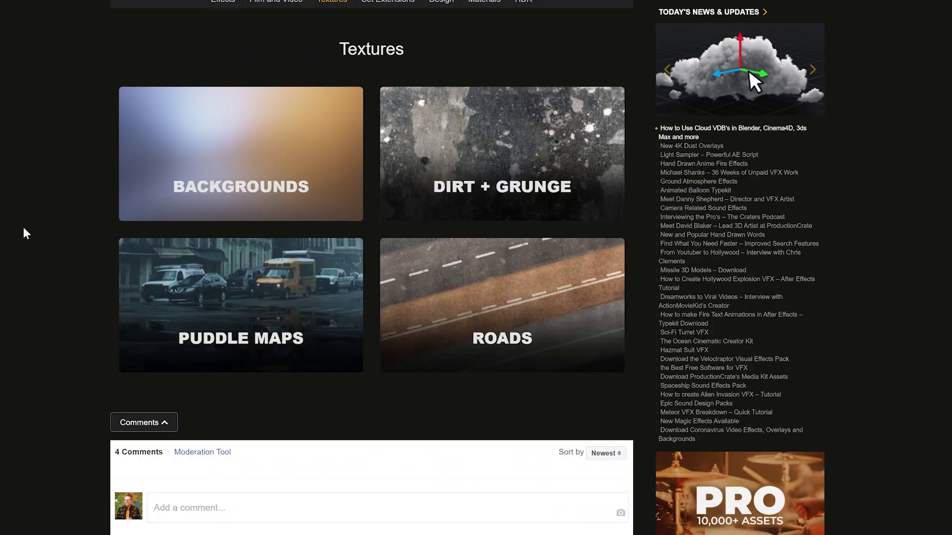
{"action": "left_click", "coordinate": [483, 176]}
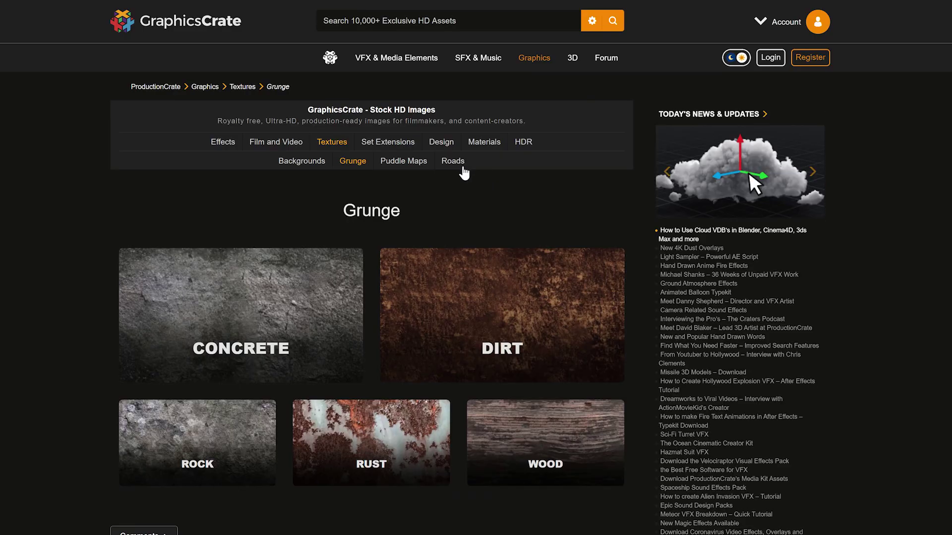
{"action": "scroll", "coordinate": [411, 249], "scroll_direction": "down", "scroll_amount": 1}
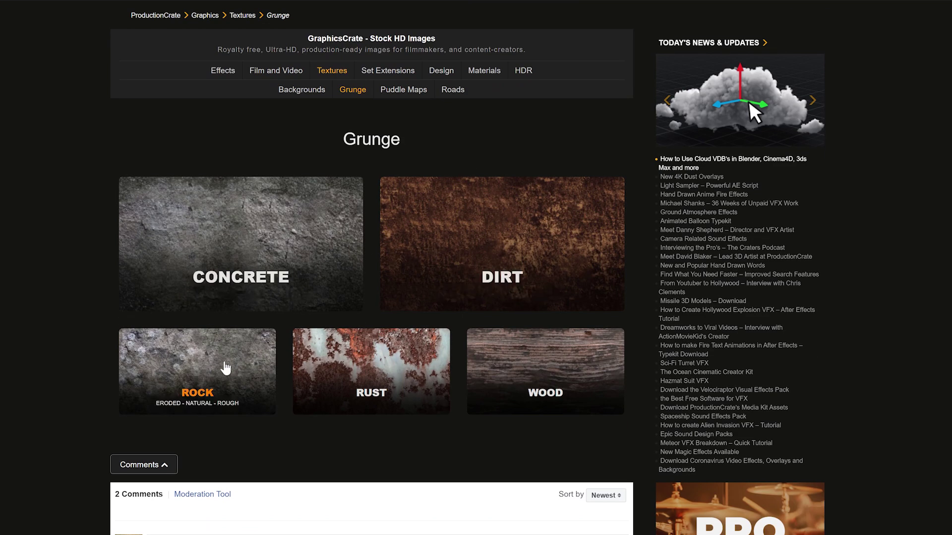
{"action": "left_click", "coordinate": [359, 379]}
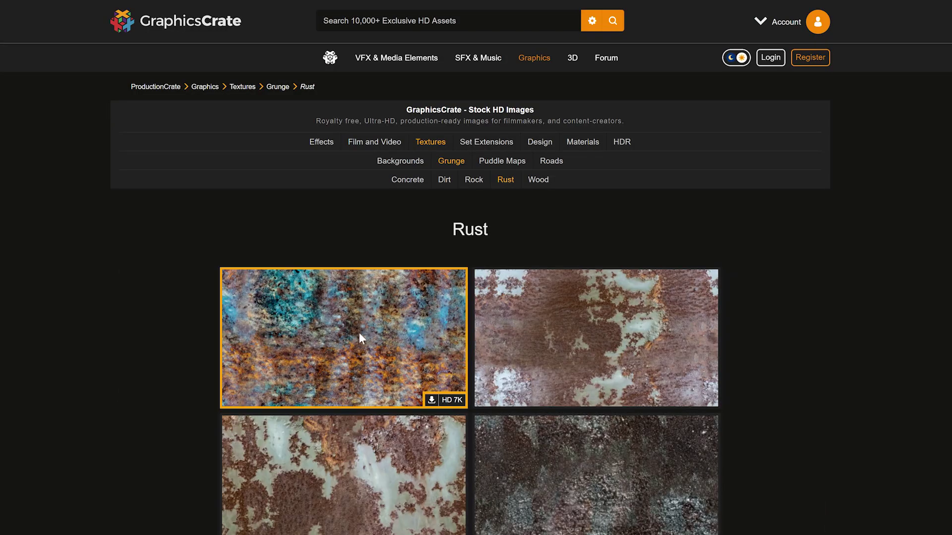
- Open the pale green and brown rust texture Seamless Grunge 26 and review its tiling preview and download formats
{"action": "scroll", "coordinate": [360, 326], "scroll_direction": "down", "scroll_amount": 2}
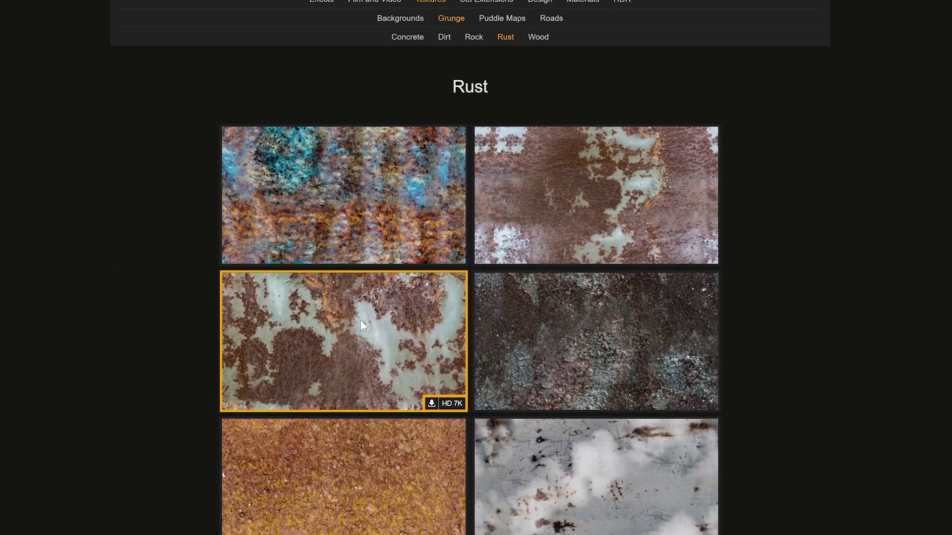
{"action": "left_click", "coordinate": [358, 343]}
{"action": "scroll", "coordinate": [367, 337], "scroll_direction": "down", "scroll_amount": 1}
{"action": "scroll", "coordinate": [373, 336], "scroll_direction": "down", "scroll_amount": 3}
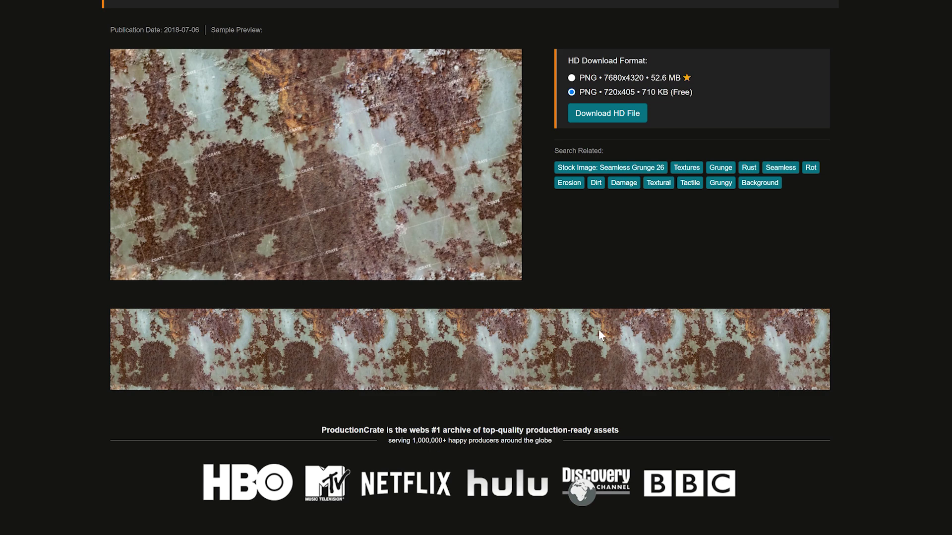
{"action": "scroll", "coordinate": [599, 329], "scroll_direction": "up", "scroll_amount": 1}
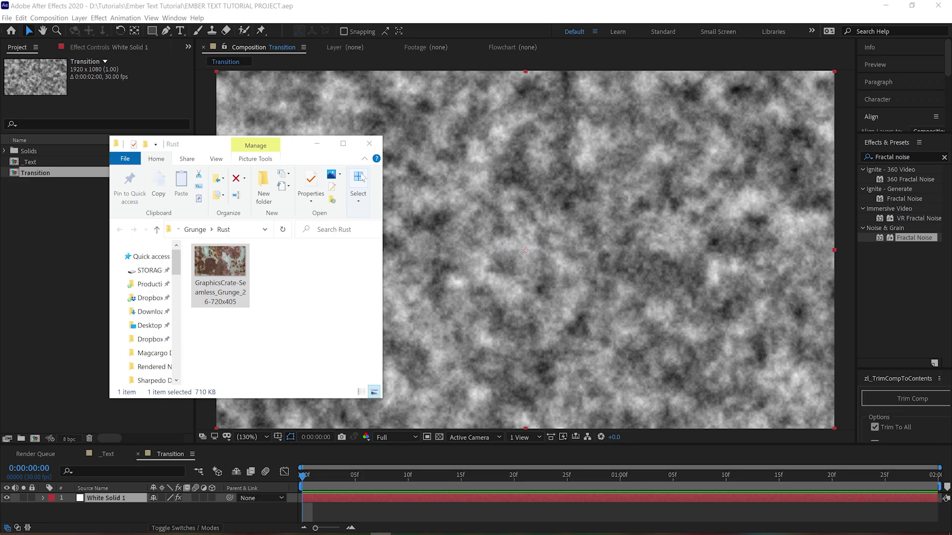
- Bring GraphicsCrate-Seamless_Grunge_26-720x405 into the Transition composition above the solid and apply Motion Tile to it
{"action": "left_click_drag", "start_coordinate": [234, 243], "coordinate": [317, 144]}
{"action": "left_click_drag", "start_coordinate": [410, 250], "coordinate": [437, 250]}
{"action": "type", "text": "Motion Tile"}
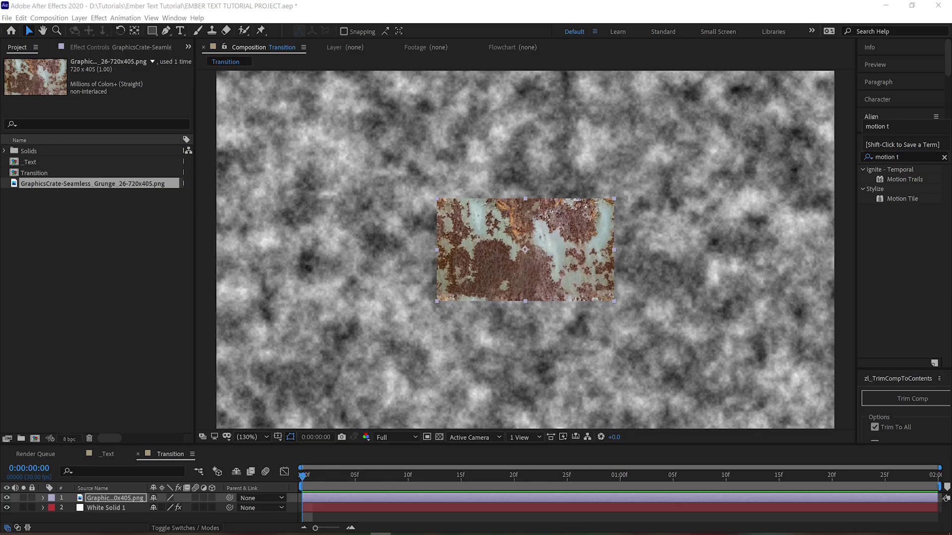
{"action": "left_click_drag", "start_coordinate": [902, 200], "coordinate": [560, 238]}
- Rotate the rust texture slightly clockwise and cover the frame with a Motion Tile output width of 390 and height of 490
{"action": "mouse_move", "coordinate": [117, 110]}
{"action": "left_mouse_down"}
{"action": "mouse_move", "coordinate": [130, 110]}
{"action": "mouse_move", "coordinate": [130, 120]}
{"action": "left_mouse_up"}
{"action": "scroll", "coordinate": [663, 271], "scroll_direction": "down", "scroll_amount": 1}
{"action": "key", "text": "w"}
{"action": "left_click_drag", "start_coordinate": [468, 253], "coordinate": [472, 243]}
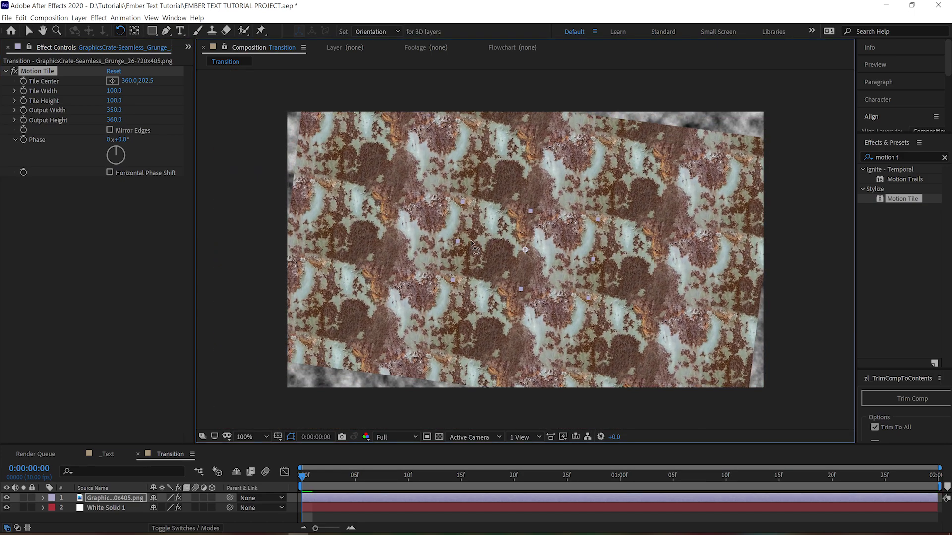
{"action": "mouse_move", "coordinate": [122, 114]}
{"action": "left_mouse_down"}
{"action": "mouse_move", "coordinate": [130, 112]}
{"action": "mouse_move", "coordinate": [123, 120]}
{"action": "left_mouse_up"}
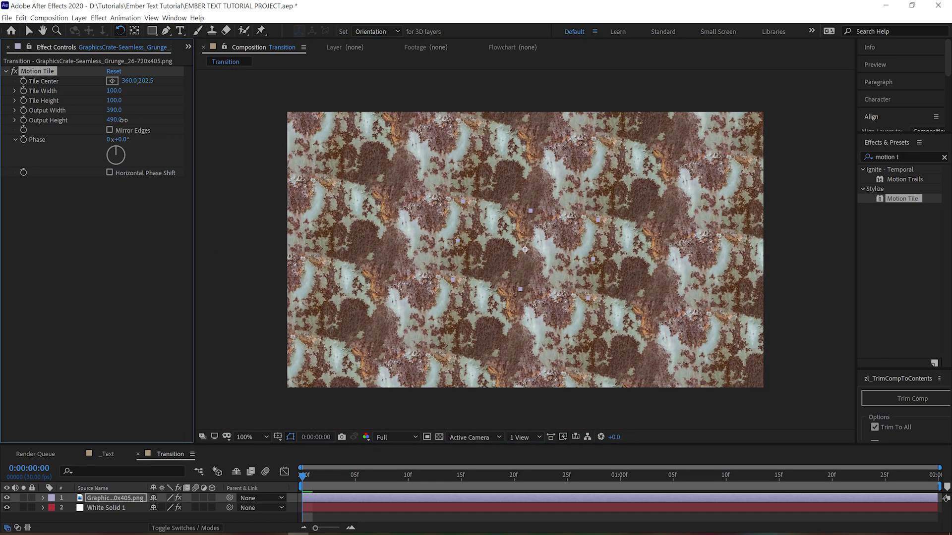
- Apply the Color Correction Tint effect to the rust texture layer to make it black and white
{"action": "left_click", "coordinate": [244, 440]}
{"action": "left_click", "coordinate": [268, 246]}
{"action": "type", "text": "tint"}
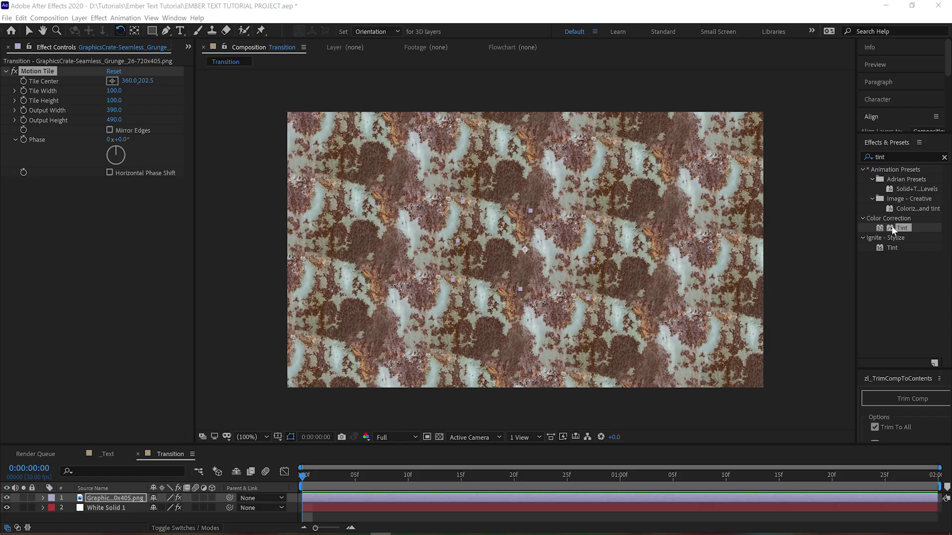
{"action": "left_click_drag", "start_coordinate": [900, 228], "coordinate": [503, 223]}
- Examine the tinted texture's detail up close and its tiling across the whole frame
{"action": "scroll", "coordinate": [376, 361], "scroll_direction": "up", "scroll_amount": 1}
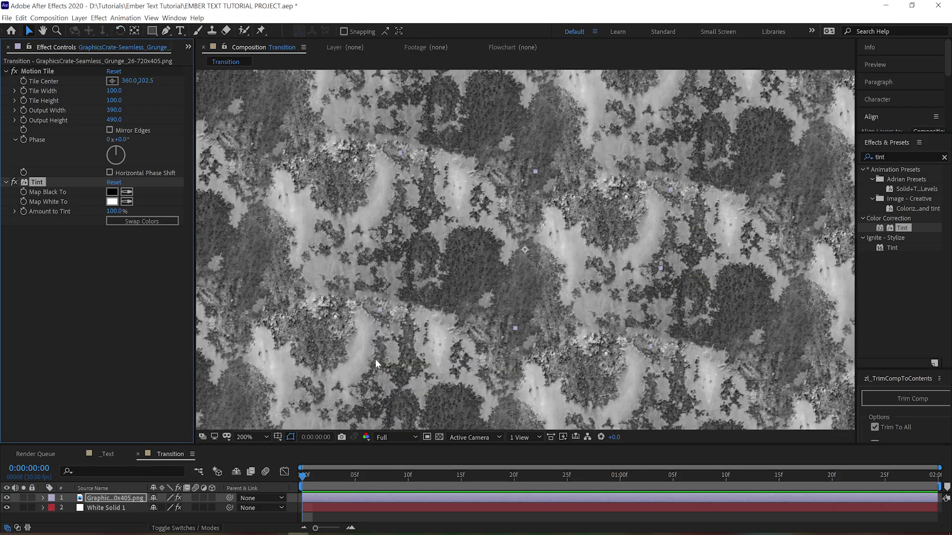
{"action": "left_click_drag", "start_coordinate": [493, 303], "coordinate": [550, 335]}
{"action": "key", "text": "v"}
{"action": "scroll", "coordinate": [420, 313], "scroll_direction": "down", "scroll_amount": 1}
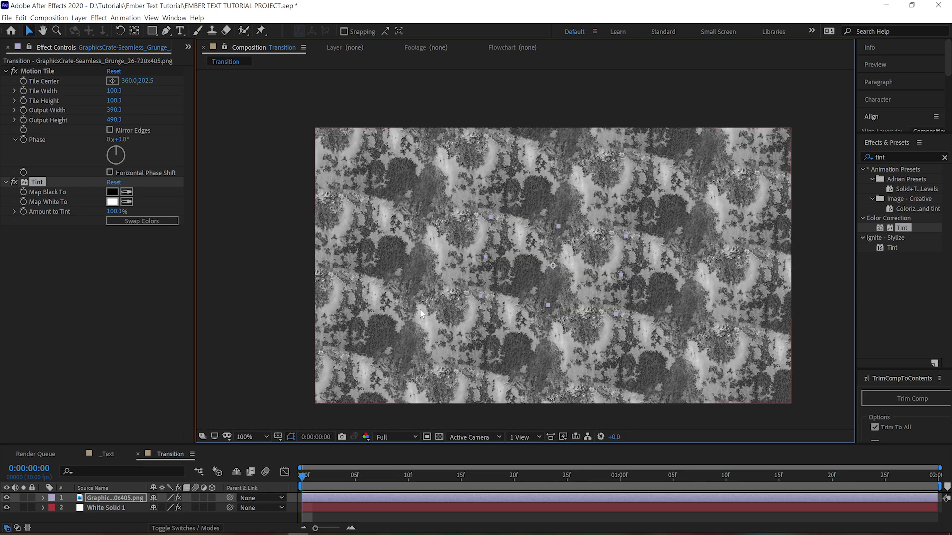
{"action": "left_click_drag", "start_coordinate": [421, 312], "coordinate": [392, 299]}
{"action": "left_click", "coordinate": [251, 437]}
{"action": "left_click", "coordinate": [251, 236]}
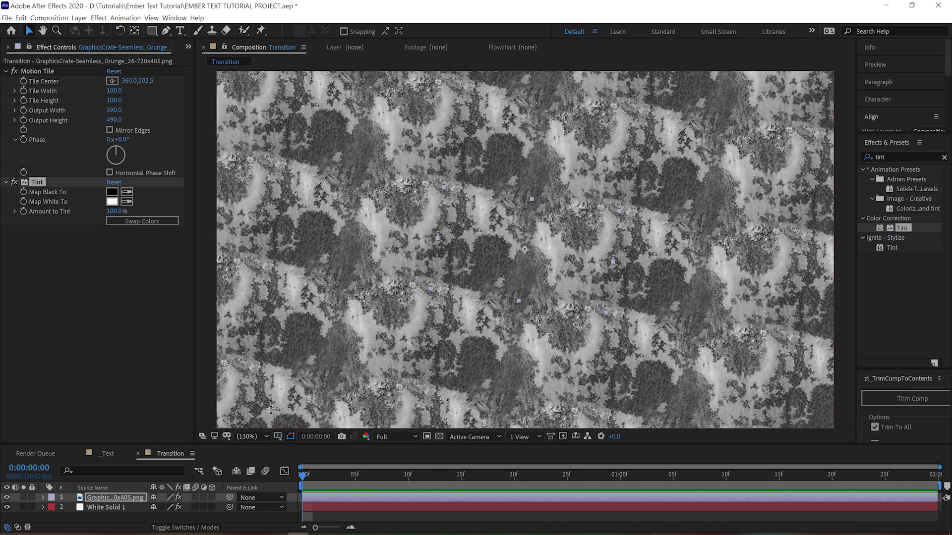
- Set the rust texture layer's opacity to 49% to blend it with the fractal noise, and check the mix up close
{"action": "left_click_drag", "start_coordinate": [271, 445], "coordinate": [271, 363]}
{"action": "left_click", "coordinate": [138, 414]}
{"action": "key", "text": "t"}
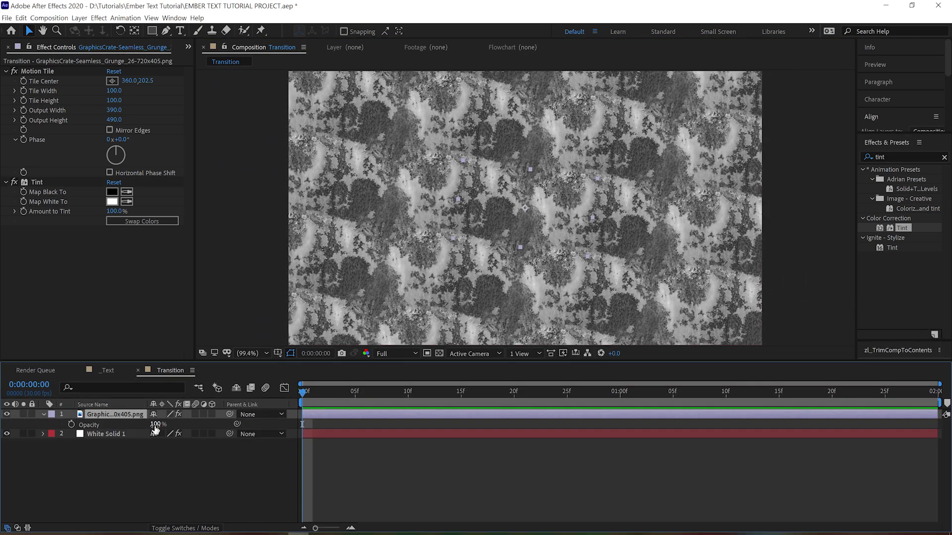
{"action": "left_click_drag", "start_coordinate": [150, 425], "coordinate": [119, 425]}
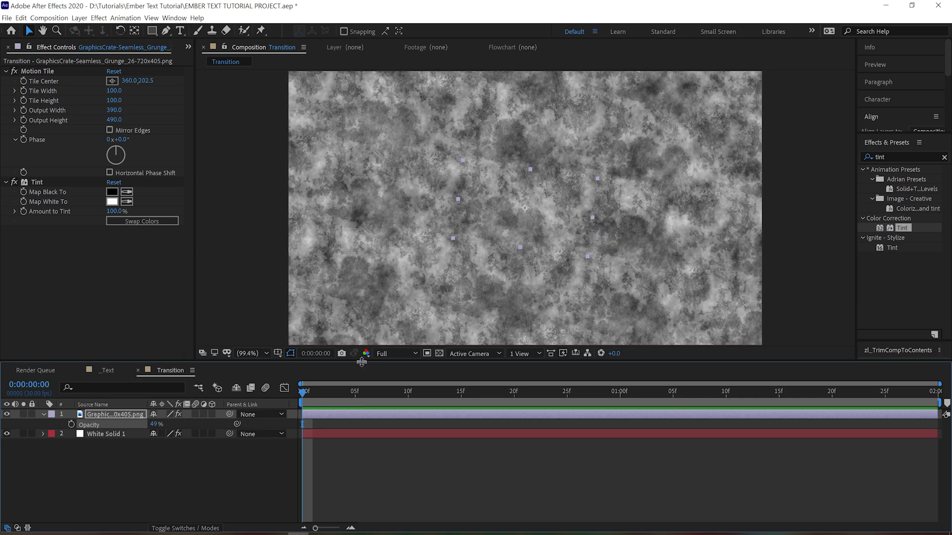
{"action": "left_click_drag", "start_coordinate": [361, 363], "coordinate": [361, 428]}
{"action": "scroll", "coordinate": [483, 249], "scroll_direction": "up", "scroll_amount": 2}
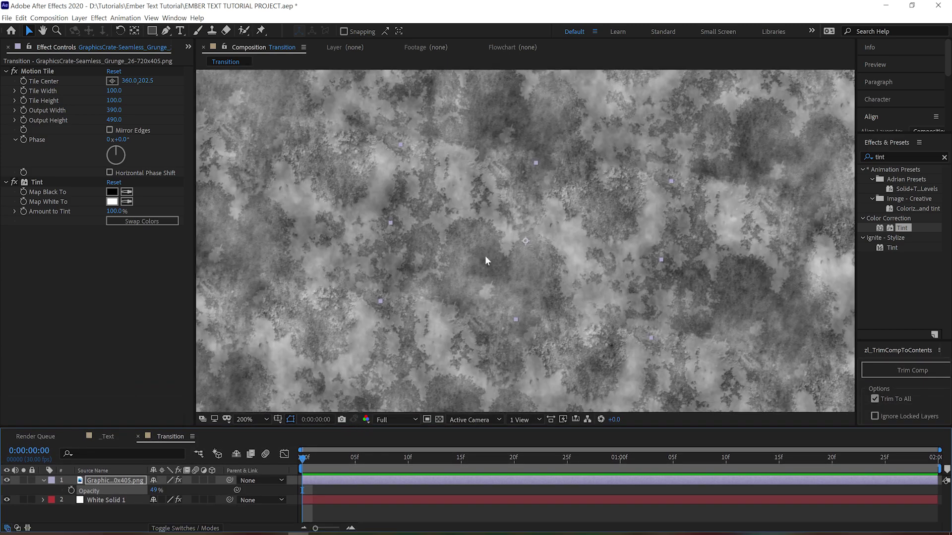
{"action": "scroll", "coordinate": [485, 255], "scroll_direction": "up", "scroll_amount": 2}
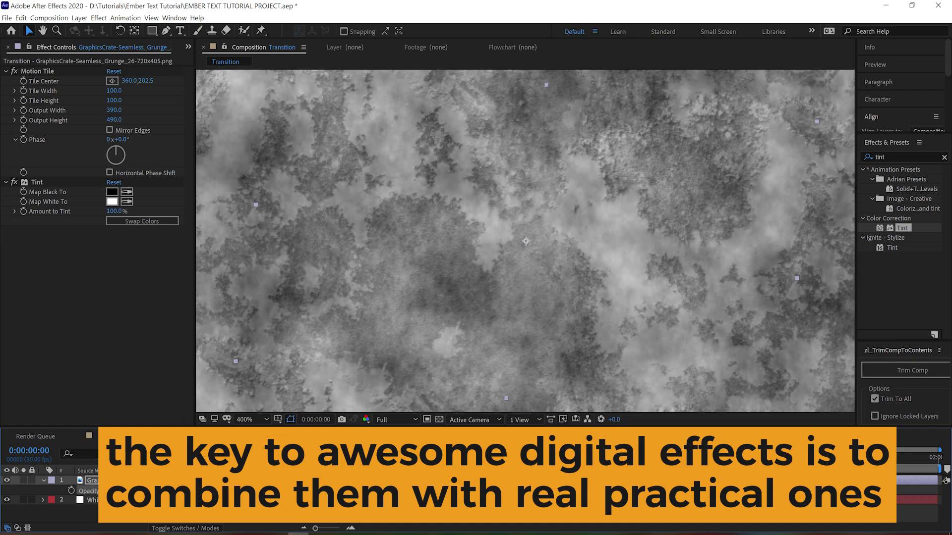
- Set the rust texture layer's opacity to 50% and fit the whole composition in the viewer
{"action": "type", "text": "50"}
{"action": "key", "text": "Return"}
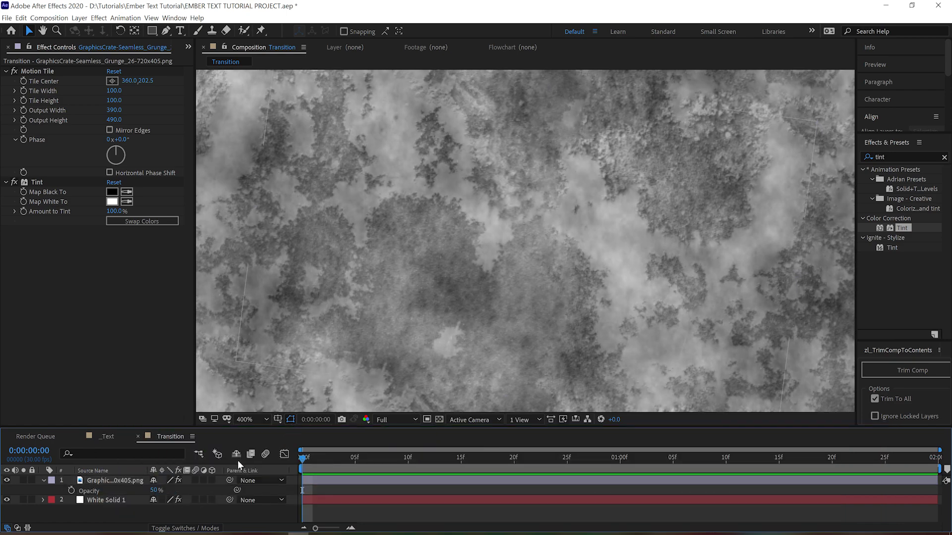
{"action": "left_click", "coordinate": [244, 420]}
{"action": "left_click", "coordinate": [267, 216]}
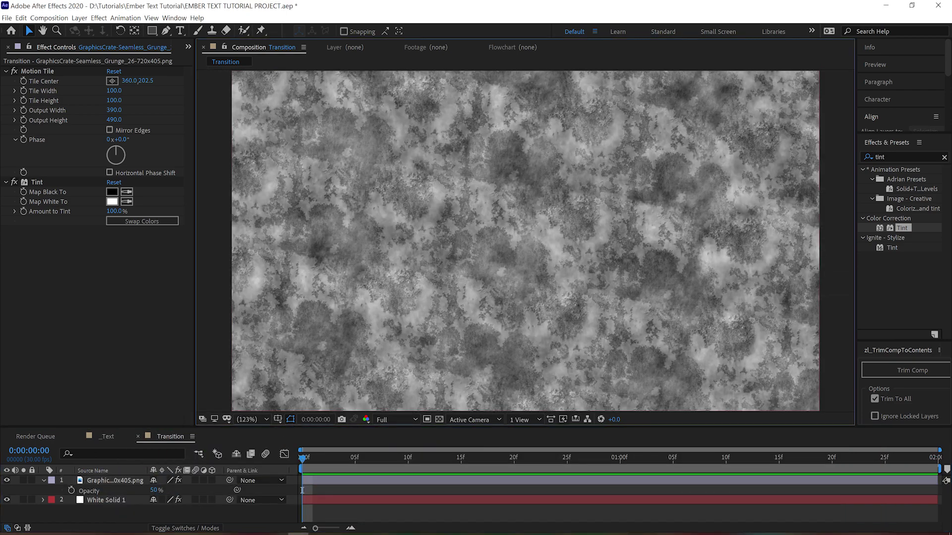
- Add a new white solid above the rust texture in the Transition composition and apply Cell Pattern to it
{"action": "left_click", "coordinate": [80, 18]}
{"action": "mouse_move", "coordinate": [84, 28]}
{"action": "left_click", "coordinate": [243, 39]}
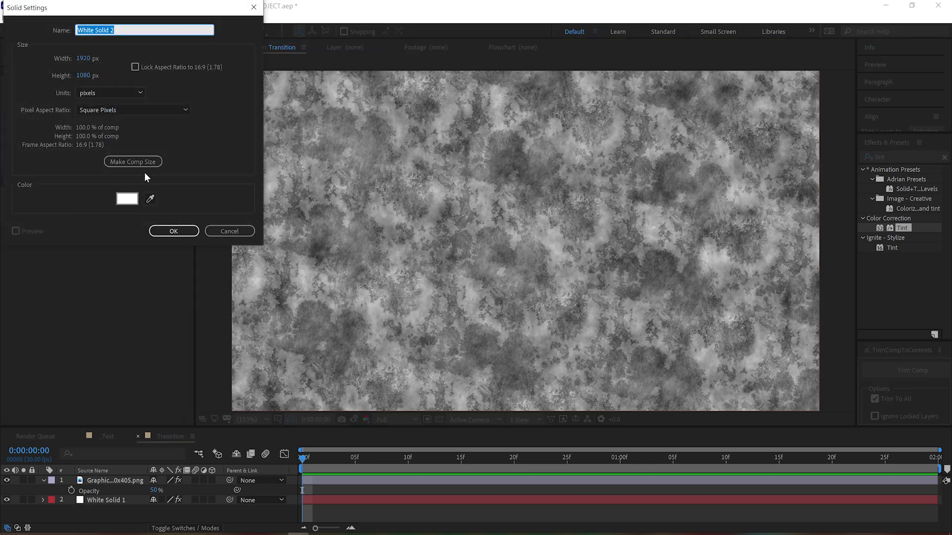
{"action": "left_click", "coordinate": [174, 231]}
{"action": "left_click", "coordinate": [897, 157]}
{"action": "type", "text": "cell p"}
{"action": "left_click_drag", "start_coordinate": [905, 185], "coordinate": [405, 172]}
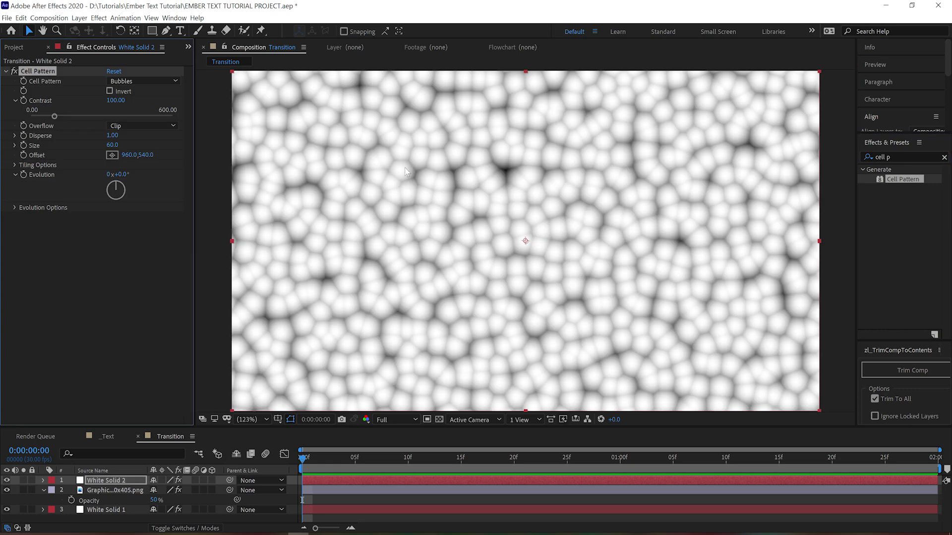
- Switch the cell pattern type to Plates and reduce its size to 19.6
{"action": "left_click", "coordinate": [139, 81]}
{"action": "left_click", "coordinate": [146, 110]}
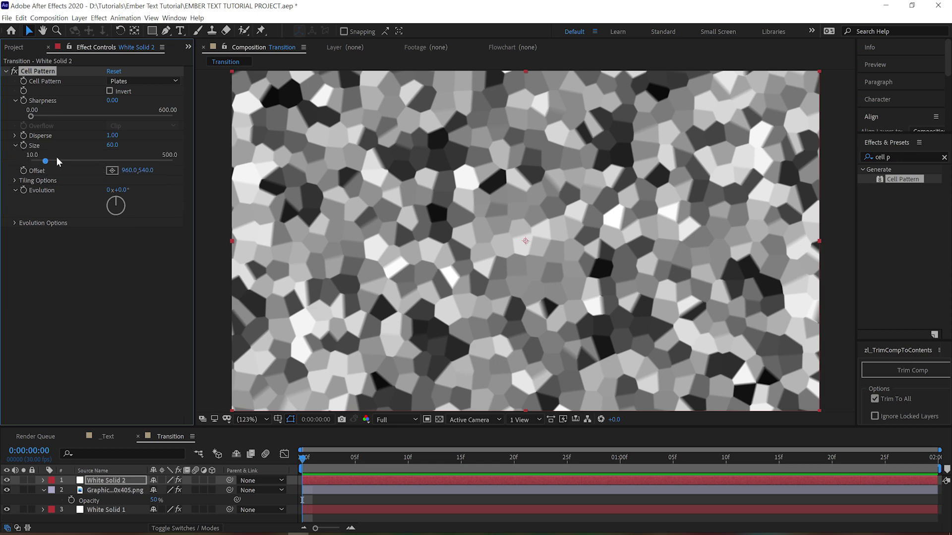
{"action": "left_click_drag", "start_coordinate": [45, 159], "coordinate": [34, 159]}
- Blend the cell pattern layer in Overlay mode at 36% opacity and reduce the cell size to 9.6
{"action": "left_click", "coordinate": [185, 528]}
{"action": "left_click", "coordinate": [166, 481]}
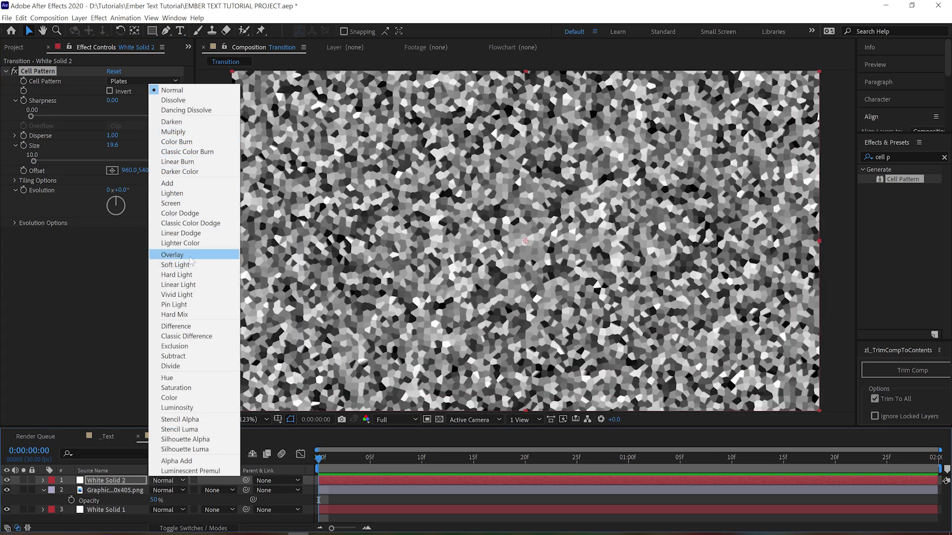
{"action": "left_click", "coordinate": [172, 254]}
{"action": "key", "text": "t"}
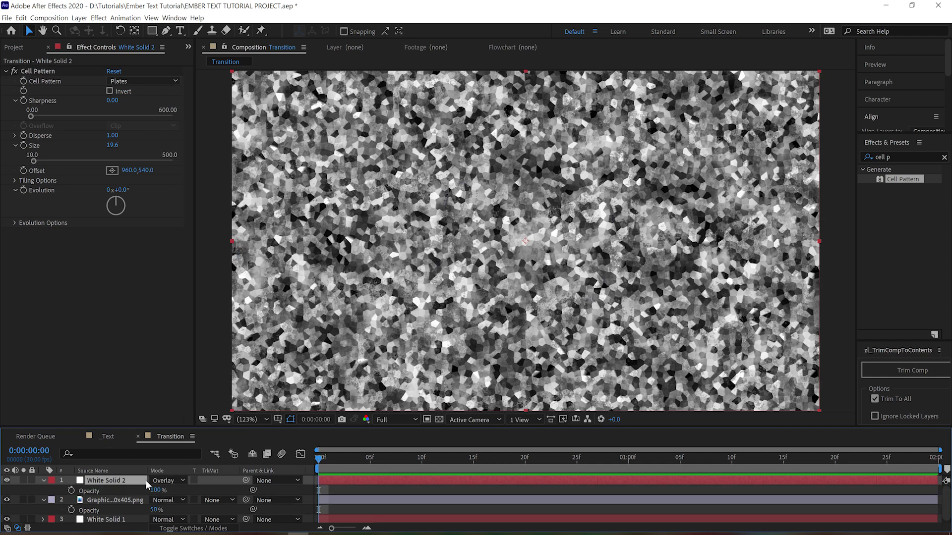
{"action": "left_click_drag", "start_coordinate": [156, 491], "coordinate": [127, 490]}
{"action": "left_click_drag", "start_coordinate": [112, 148], "coordinate": [77, 148]}
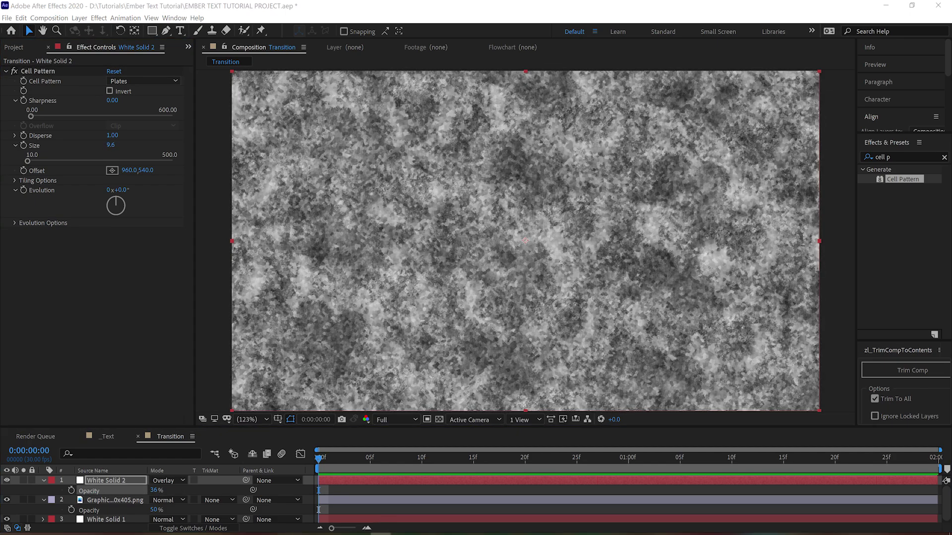
- Add another white solid with a Gradient Ramp running horizontally from black at the left edge to white at the right edge
{"action": "left_click", "coordinate": [80, 21]}
{"action": "mouse_move", "coordinate": [87, 30]}
{"action": "left_click", "coordinate": [249, 40]}
{"action": "left_click", "coordinate": [187, 233]}
{"action": "left_click", "coordinate": [895, 157]}
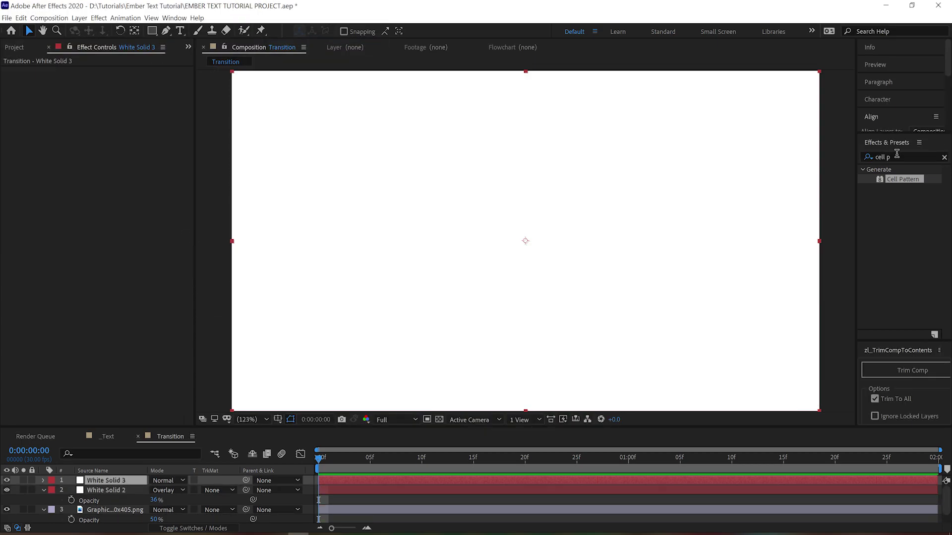
{"action": "type", "text": "ramp"}
{"action": "left_click_drag", "start_coordinate": [914, 179], "coordinate": [677, 184]}
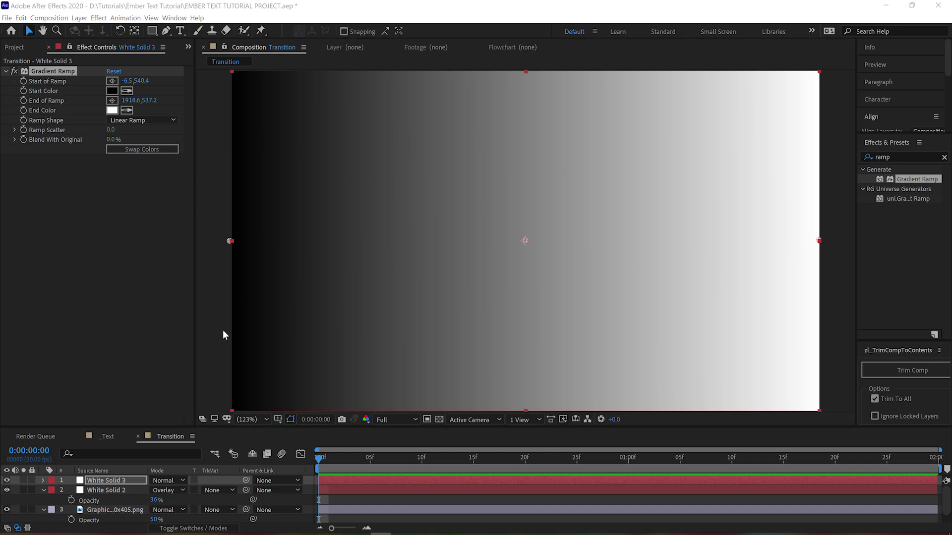
- Set the gradient layer's blend mode to Overlay and compare the matte with and without it
{"action": "left_click", "coordinate": [174, 479]}
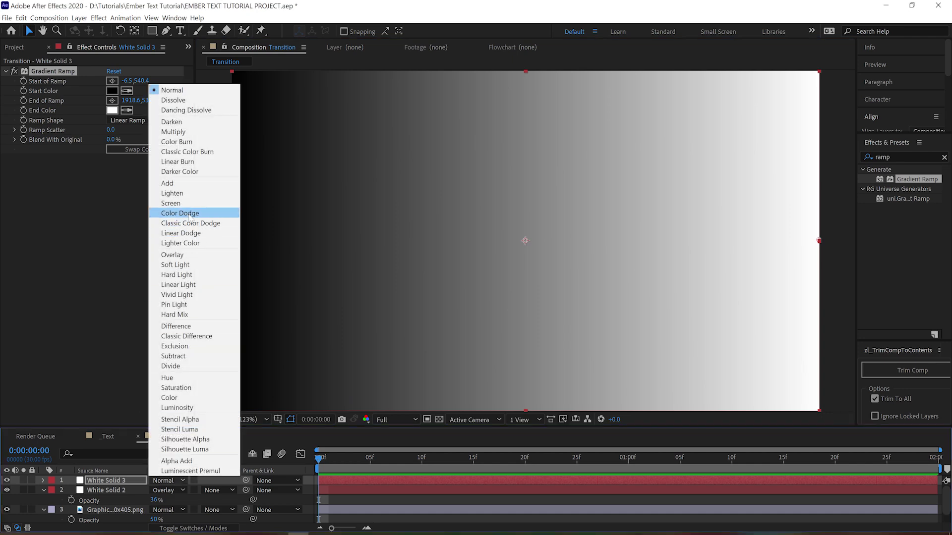
{"action": "left_click", "coordinate": [179, 255]}
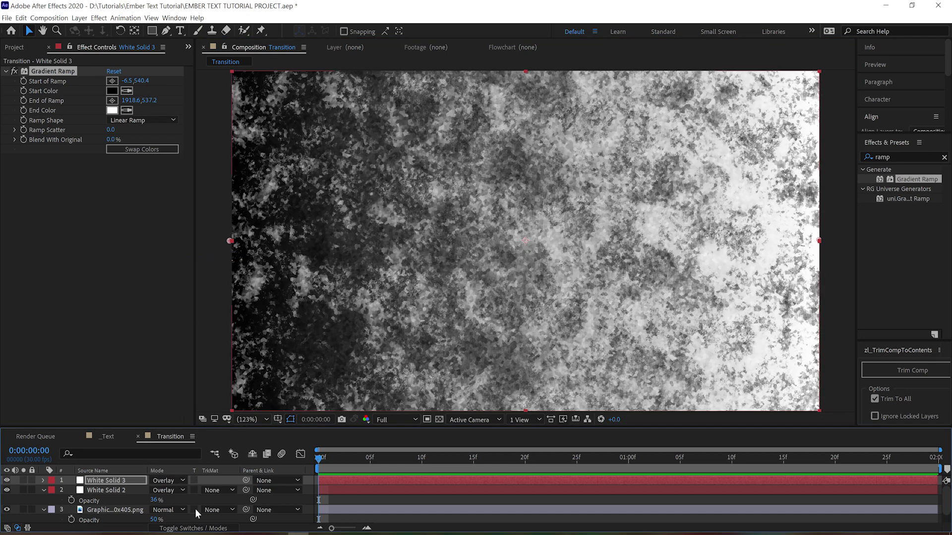
{"action": "key", "text": "t"}
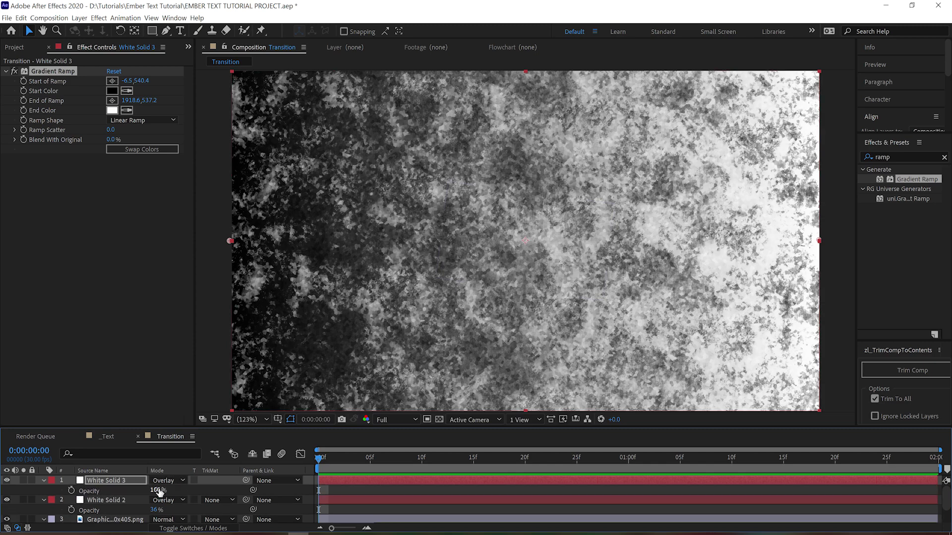
{"action": "mouse_move", "coordinate": [159, 491]}
{"action": "left_mouse_down"}
{"action": "mouse_move", "coordinate": [139, 491]}
{"action": "mouse_move", "coordinate": [156, 488]}
{"action": "left_mouse_up"}
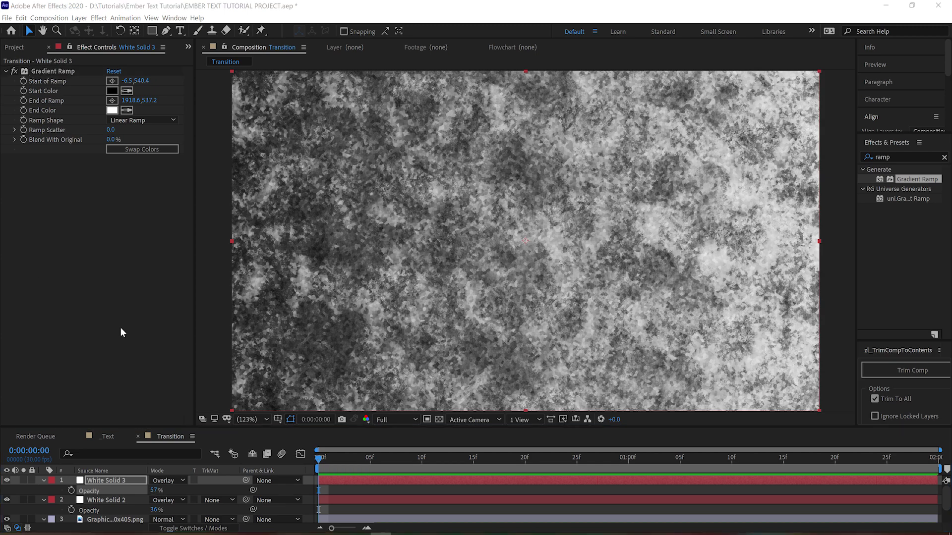
{"action": "left_click", "coordinate": [6, 481]}
{"action": "left_click", "coordinate": [7, 480]}
{"action": "left_click_drag", "start_coordinate": [153, 490], "coordinate": [150, 82]}
- Try a vertical ramp by placing its start at the frame's top centre and its end at the bottom centre
{"action": "scroll", "coordinate": [449, 186], "scroll_direction": "down", "scroll_amount": 1}
{"action": "left_click", "coordinate": [112, 82]}
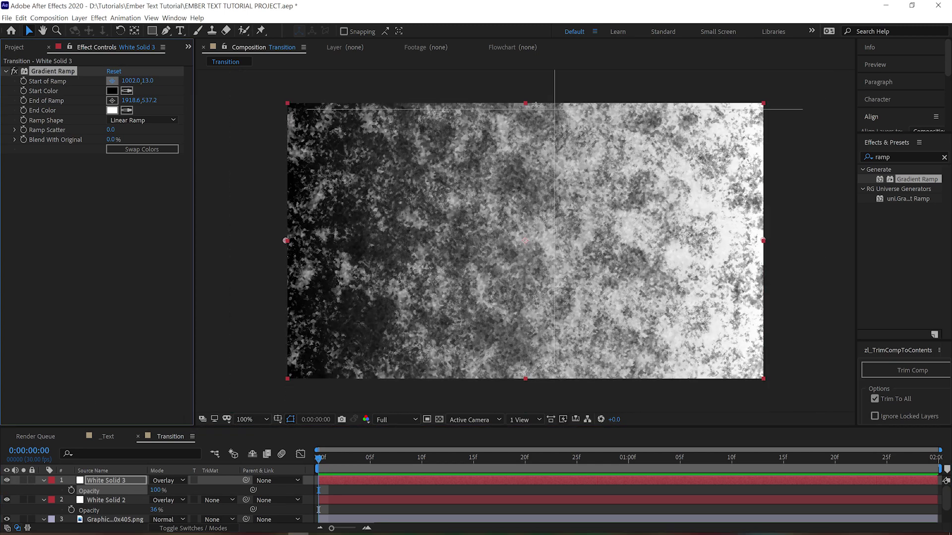
{"action": "left_click", "coordinate": [524, 104]}
{"action": "left_click", "coordinate": [112, 101]}
{"action": "left_click", "coordinate": [524, 378]}
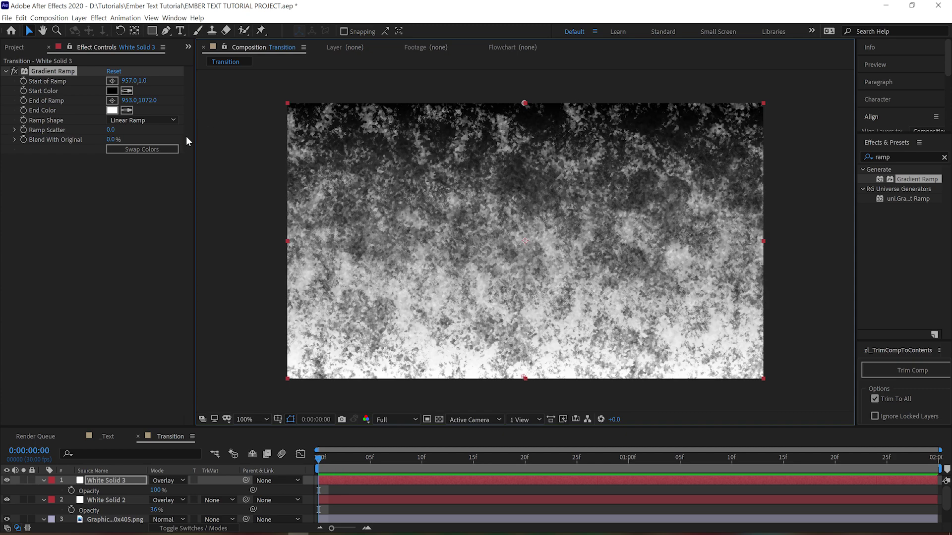
- Try a Radial Ramp spreading from the frame's centre to its lower-left corner, and test it with swapped colors
{"action": "left_click", "coordinate": [150, 119]}
{"action": "left_click", "coordinate": [147, 140]}
{"action": "left_click_drag", "start_coordinate": [525, 104], "coordinate": [522, 228]}
{"action": "left_click_drag", "start_coordinate": [523, 377], "coordinate": [251, 393]}
{"action": "left_click", "coordinate": [149, 149]}
{"action": "left_click", "coordinate": [149, 149]}
- Undo the ramp shape and position changes back to the horizontal linear gradient
{"action": "key", "text": "ctrl+z"}
{"action": "key", "text": "ctrl+z"}
{"action": "key", "text": "ctrl+z"}
{"action": "key", "text": "ctrl+z"}
{"action": "key", "text": "ctrl+z"}
{"action": "key", "text": "ctrl+z"}
{"action": "key", "text": "ctrl+z"}
{"action": "key", "text": "ctrl+z"}
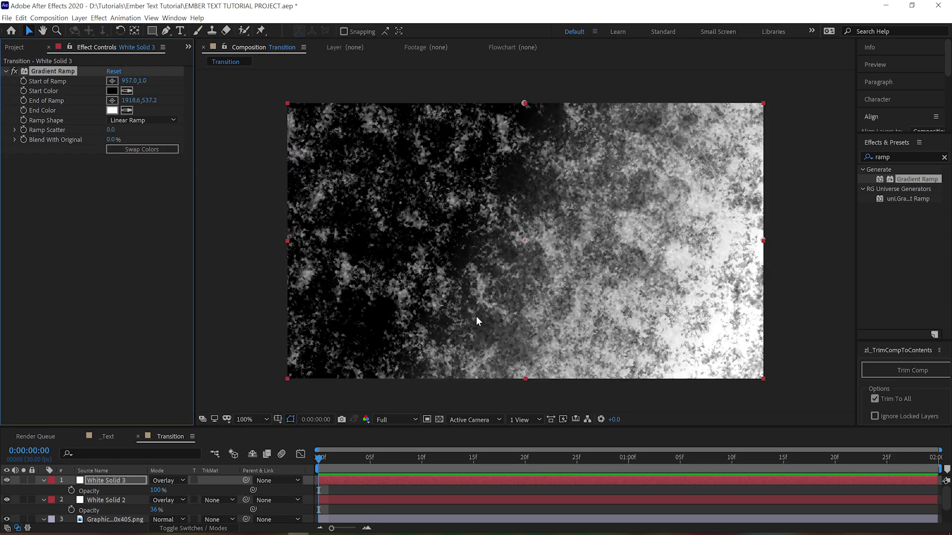
- Add an adjustment layer on top with the Exposure and Levels effects, and adjust the Levels input range for stronger contrast
{"action": "left_click", "coordinate": [83, 18]}
{"action": "mouse_move", "coordinate": [84, 28]}
{"action": "left_click", "coordinate": [280, 89]}
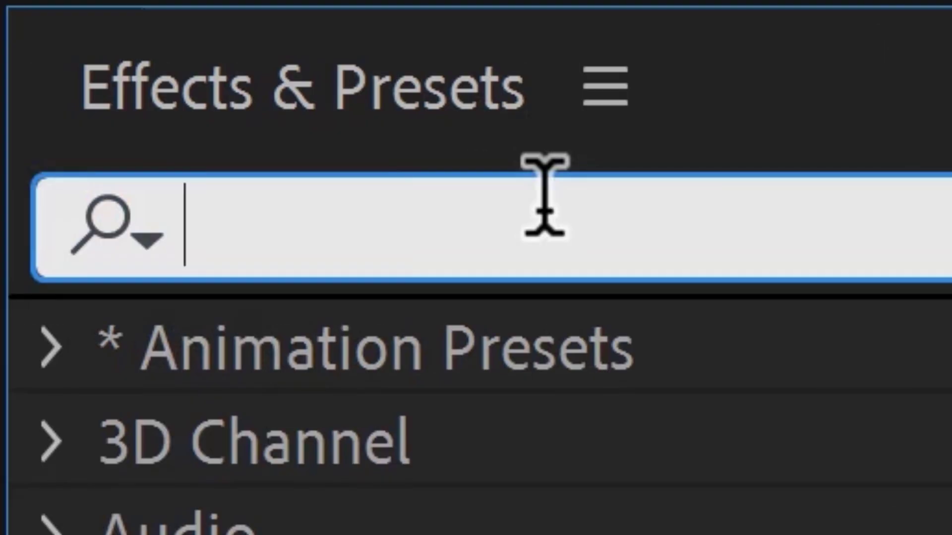
{"action": "type", "text": "Exposure"}
{"action": "type", "text": "L"}
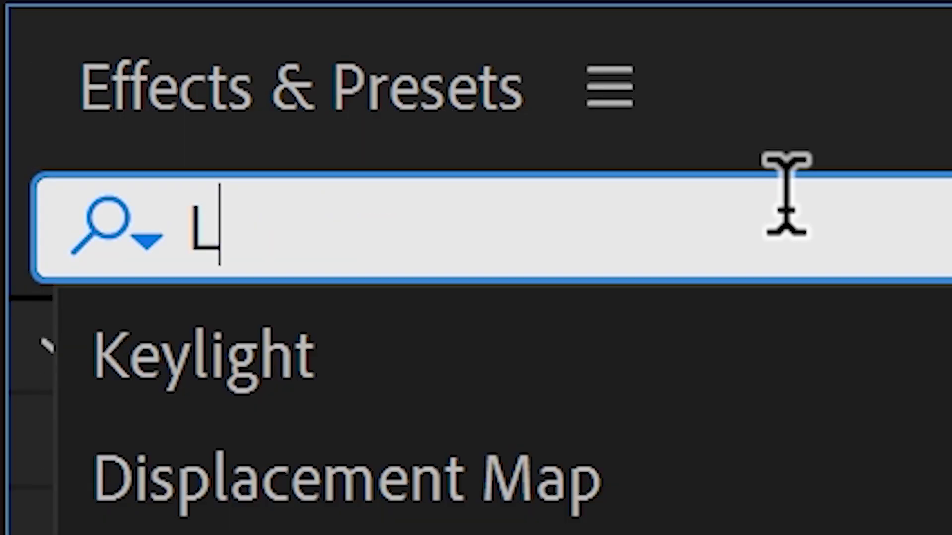
{"action": "type", "text": "evel"}
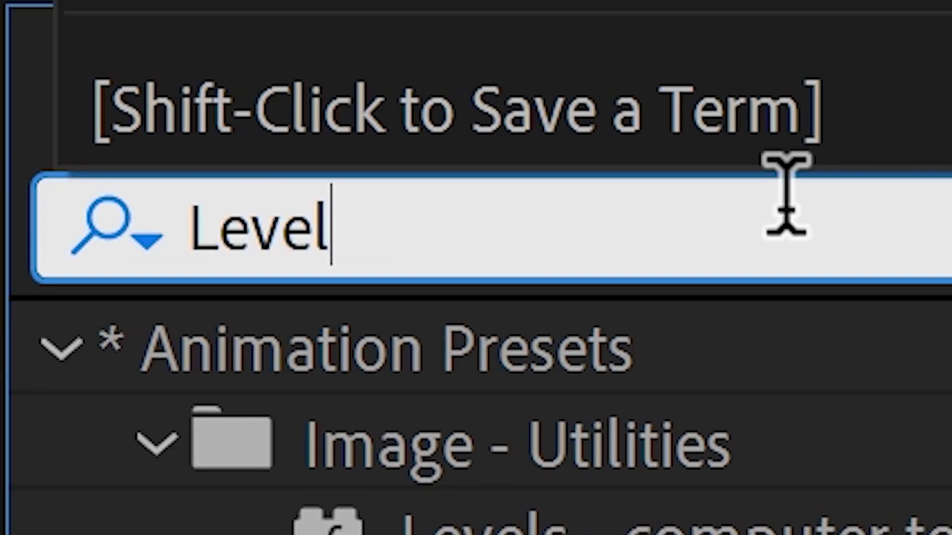
{"action": "type", "text": "s"}
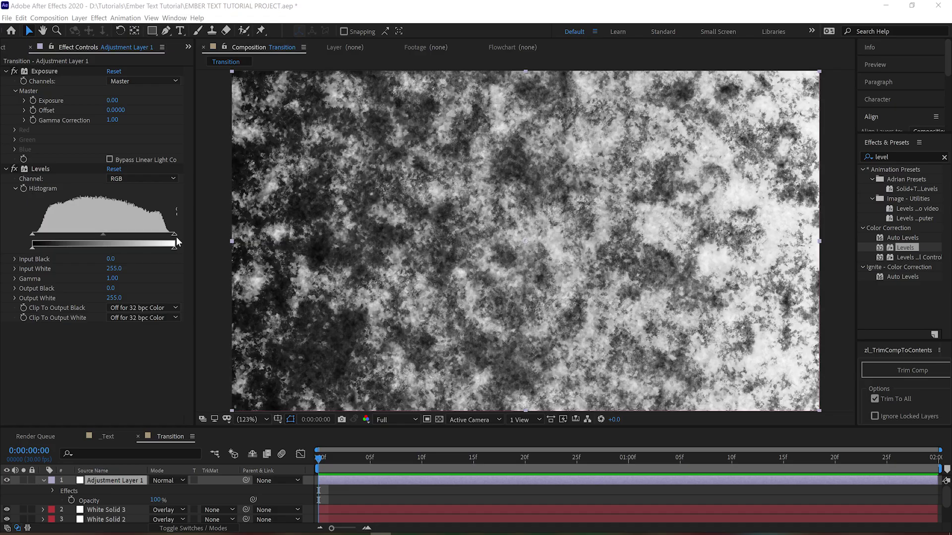
{"action": "left_click_drag", "start_coordinate": [174, 234], "coordinate": [83, 235]}
- Keyframe the adjustment layer's Exposure from a lowered value to a raised one further along the timeline
{"action": "left_click", "coordinate": [33, 100]}
{"action": "mouse_move", "coordinate": [113, 101]}
{"action": "left_mouse_down"}
{"action": "mouse_move", "coordinate": [20, 107]}
{"action": "mouse_move", "coordinate": [103, 106]}
{"action": "left_mouse_up"}
{"action": "left_click_drag", "start_coordinate": [378, 460], "coordinate": [395, 474]}
{"action": "left_click_drag", "start_coordinate": [114, 100], "coordinate": [130, 101]}
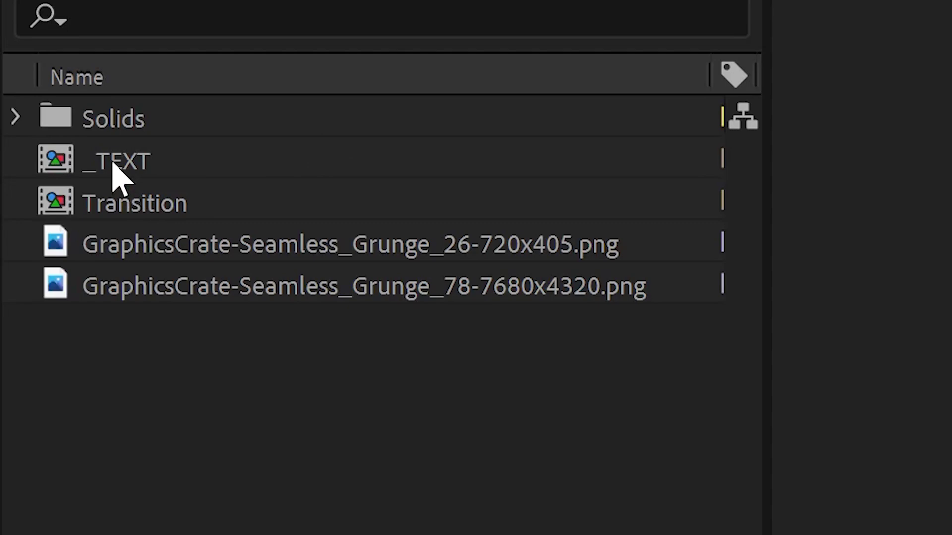
- Create a new composition named Text Erode containing the _TEXT and Transition compositions
{"action": "left_click", "coordinate": [113, 167]}
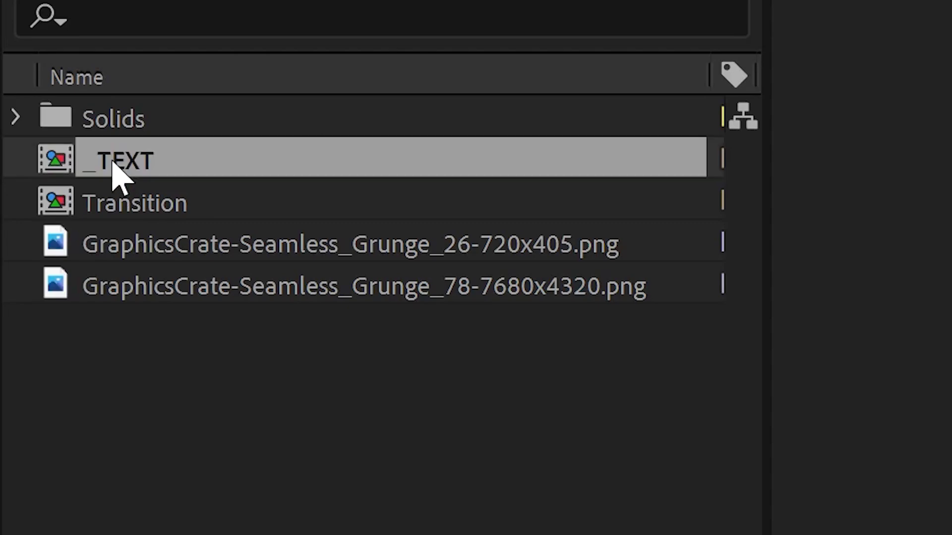
{"action": "left_click", "coordinate": [128, 205], "text": "ctrl"}
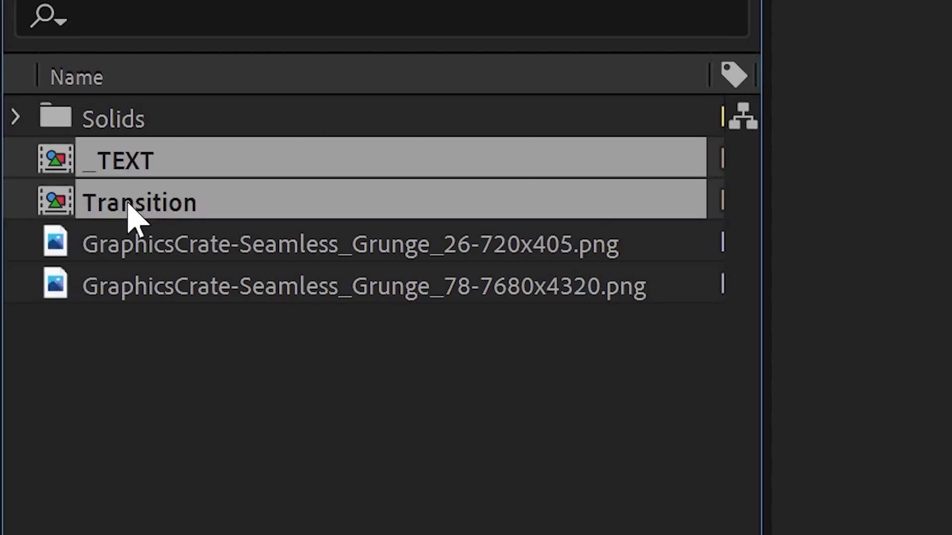
{"action": "left_click_drag", "start_coordinate": [141, 204], "coordinate": [148, 534]}
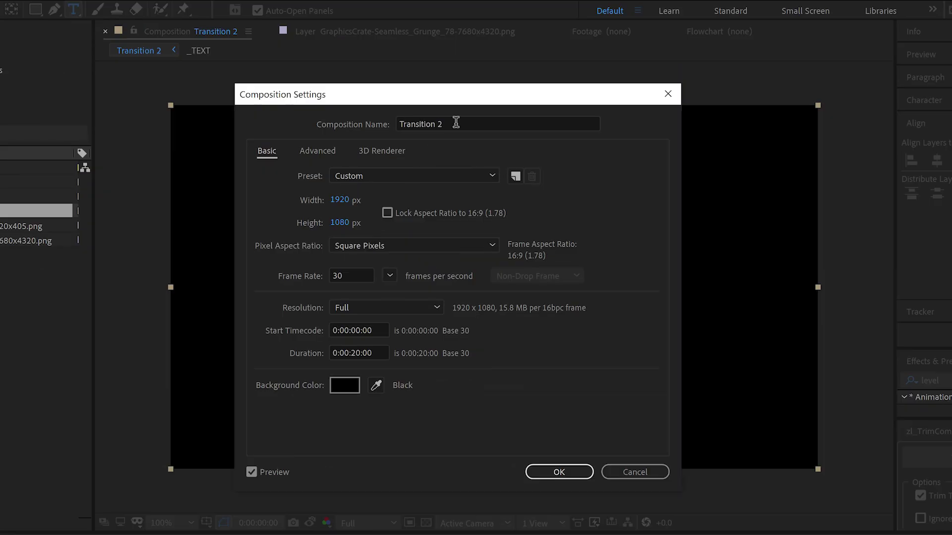
{"action": "type", "text": "Text Erode"}
{"action": "key", "text": "Return"}
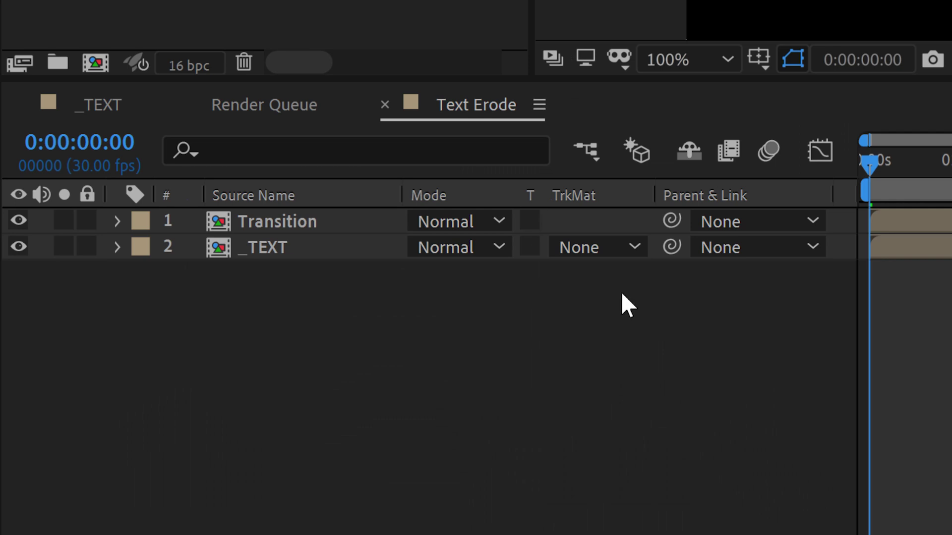
- Give the _TEXT layer a Luma Matte from the Transition layer and duplicate the Transition layer
{"action": "left_click", "coordinate": [601, 253]}
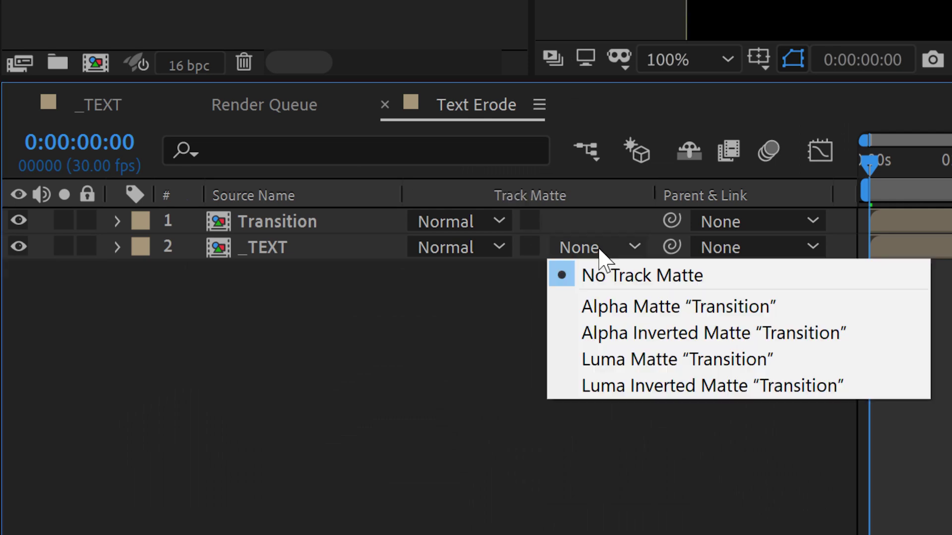
{"action": "left_click", "coordinate": [623, 356]}
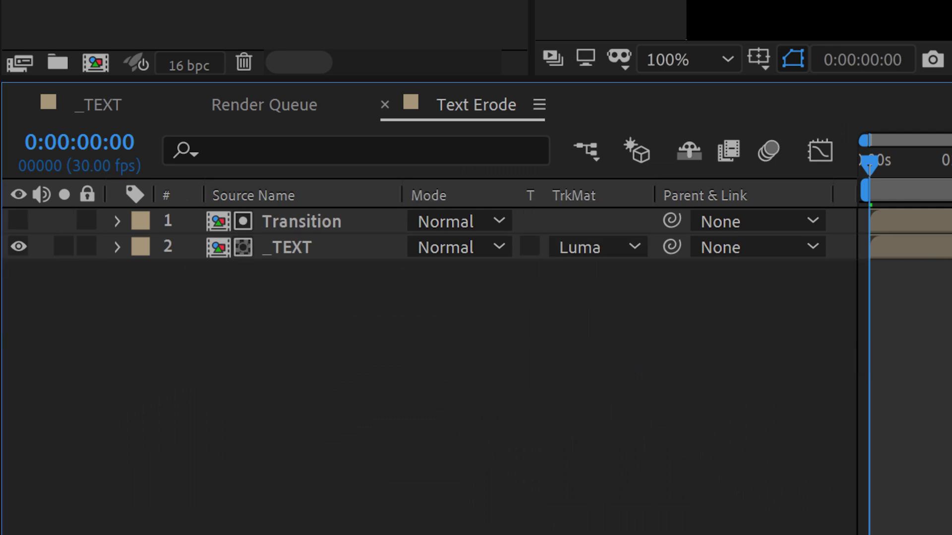
{"action": "left_click", "coordinate": [307, 218]}
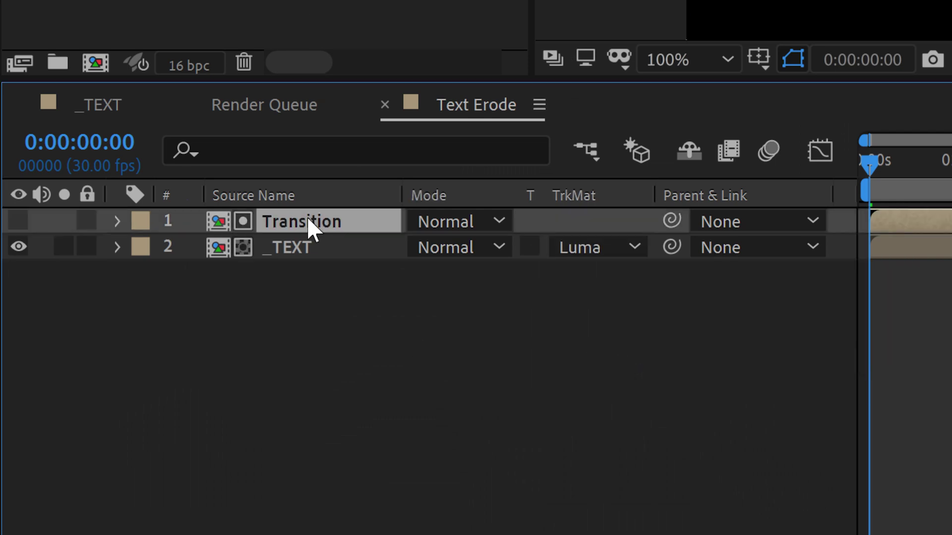
{"action": "key", "text": "ctrl+d"}
- Apply CC Glass to the _TEXT layer with the top Transition layer as its bump map and a displacement of 0
{"action": "type", "text": "CC Glass"}
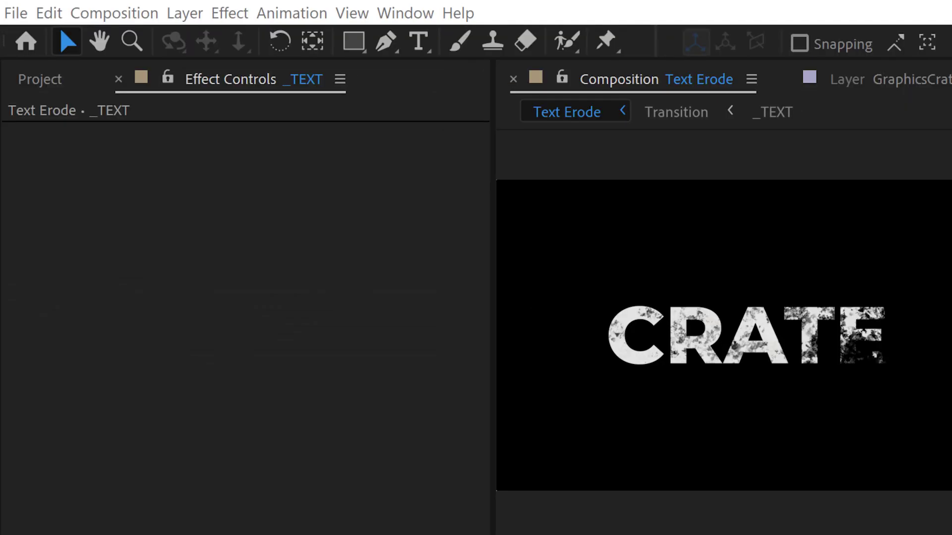
{"action": "left_click_drag", "start_coordinate": [349, 447], "coordinate": [210, 283]}
{"action": "left_click", "coordinate": [39, 156]}
{"action": "left_click", "coordinate": [317, 178]}
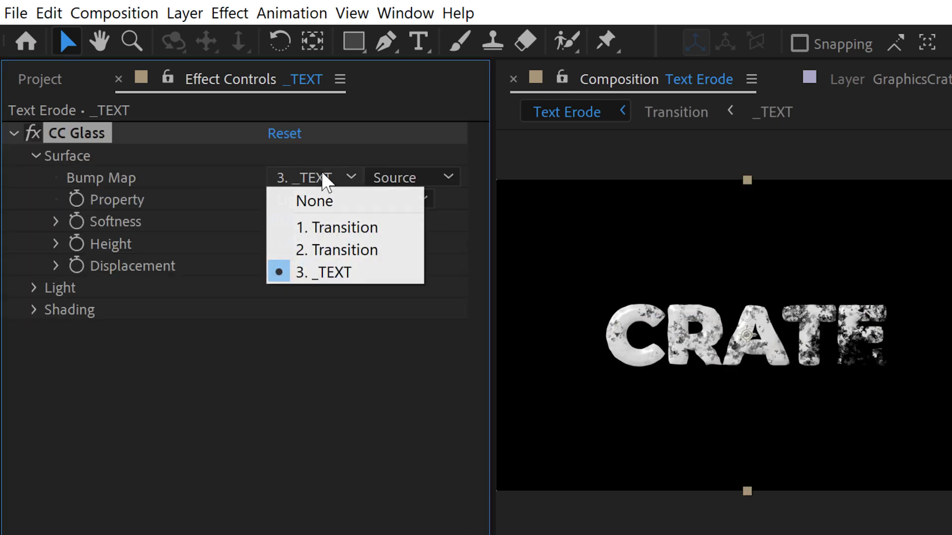
{"action": "left_click", "coordinate": [347, 227]}
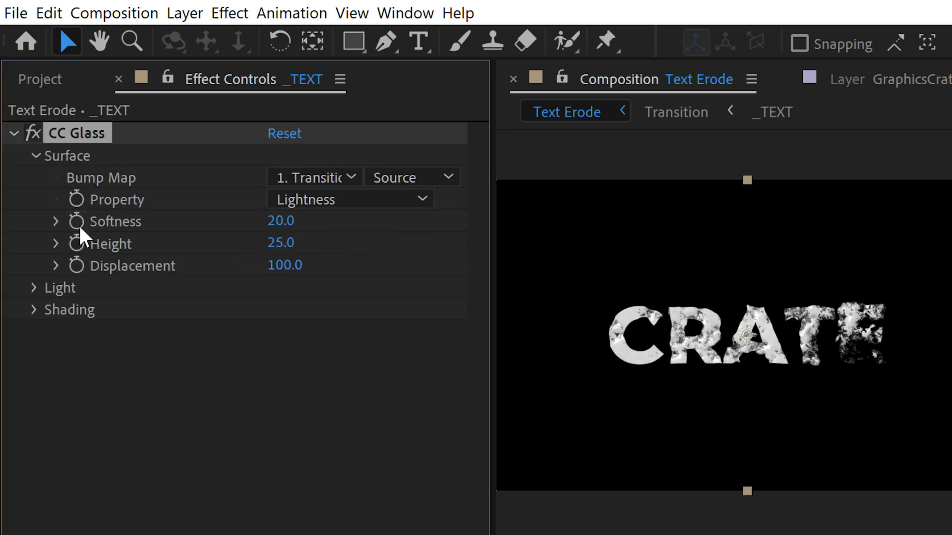
{"action": "left_click", "coordinate": [56, 266]}
{"action": "type", "text": "0"}
{"action": "left_click", "coordinate": [384, 416]}
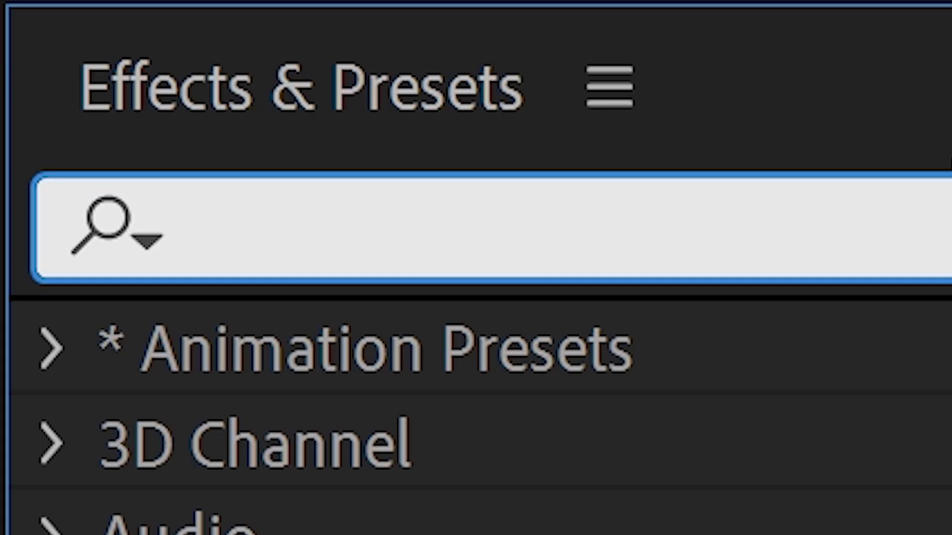
- Apply Tint to the top Transition layer and map black to the brown color 6A3B1E
{"action": "type", "text": "Tint"}
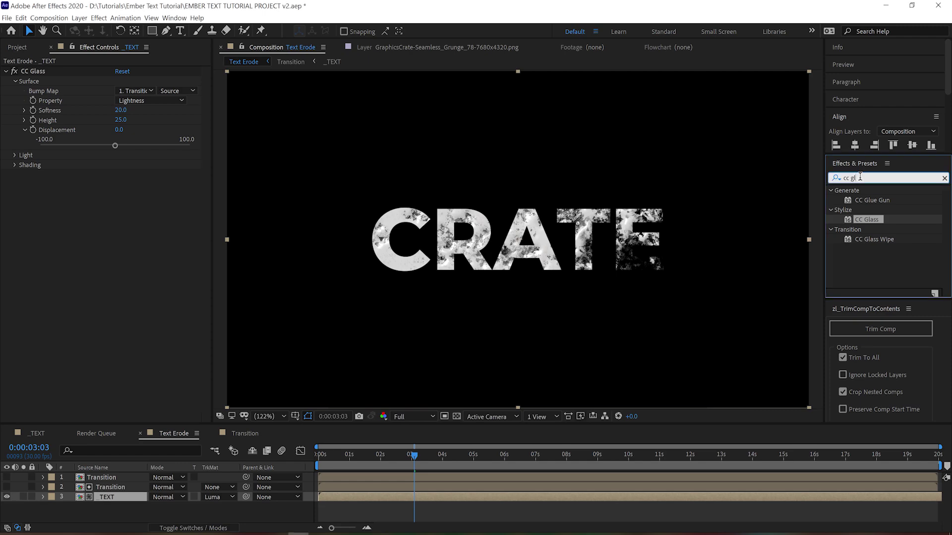
{"action": "left_click_drag", "start_coordinate": [870, 248], "coordinate": [111, 477]}
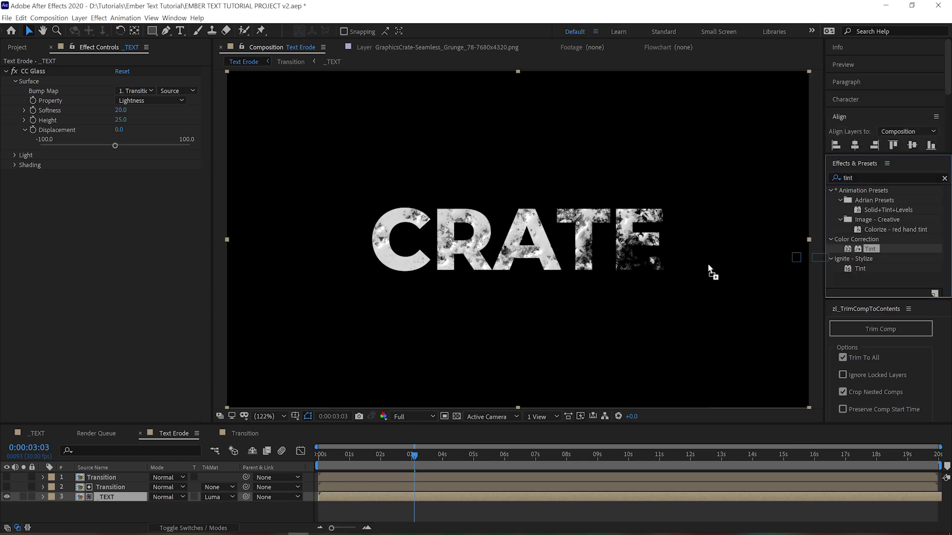
{"action": "key", "text": "period"}
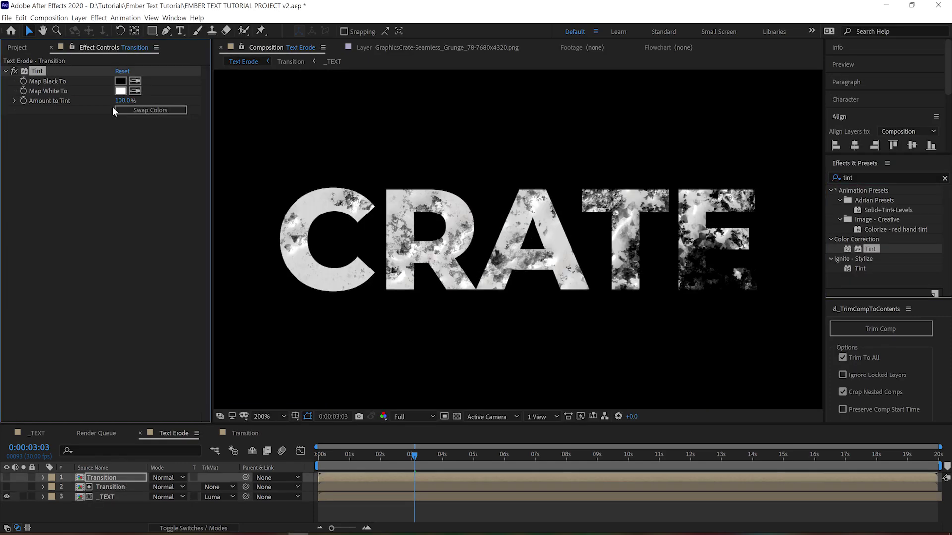
{"action": "left_click", "coordinate": [120, 82]}
{"action": "left_click_drag", "start_coordinate": [243, 107], "coordinate": [248, 71]}
{"action": "left_click_drag", "start_coordinate": [102, 139], "coordinate": [98, 157]}
{"action": "left_click", "coordinate": [241, 171]}
{"action": "left_click", "coordinate": [96, 125]}
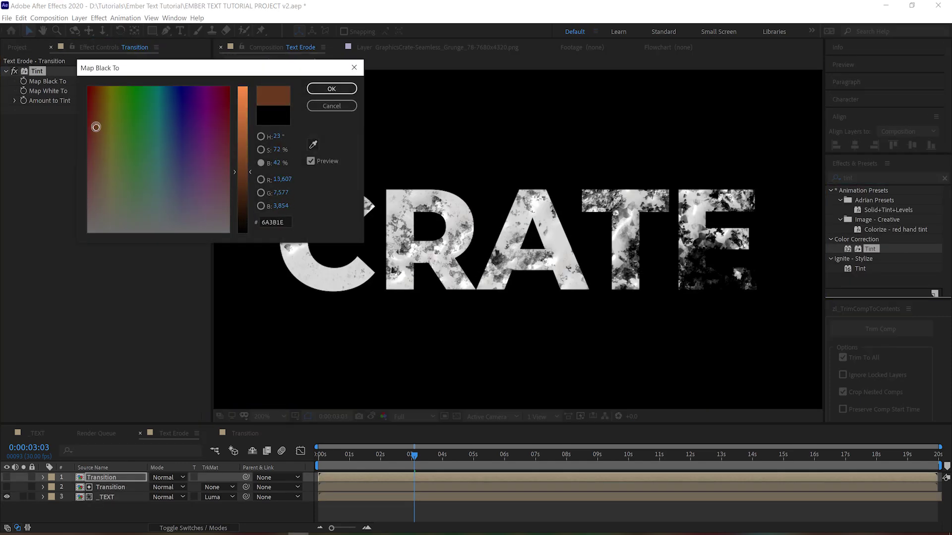
{"action": "key", "text": "Return"}
- Make the top Transition layer visible, blend it with Color Burn and preserve the underlying transparency
{"action": "left_click", "coordinate": [7, 477]}
{"action": "left_click", "coordinate": [183, 477]}
{"action": "left_click", "coordinate": [176, 139]}
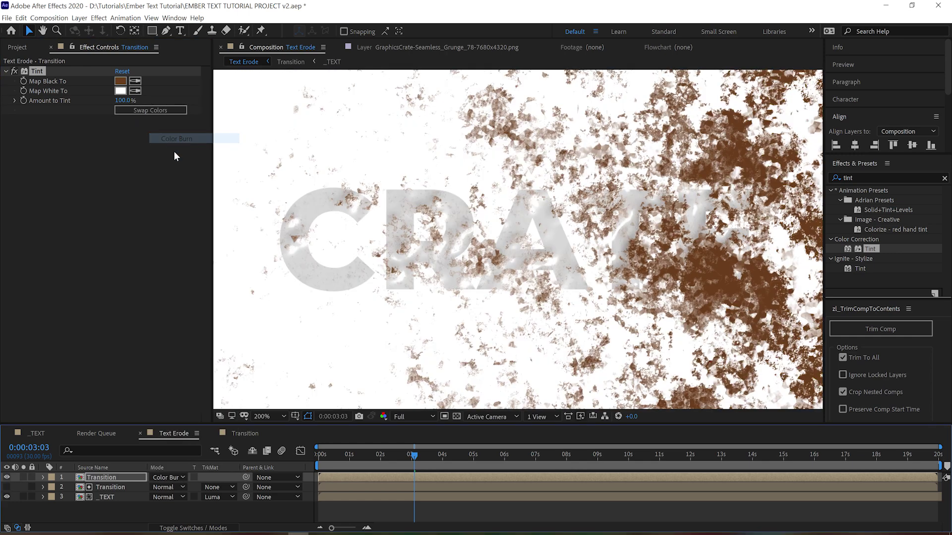
{"action": "left_click", "coordinate": [193, 478]}
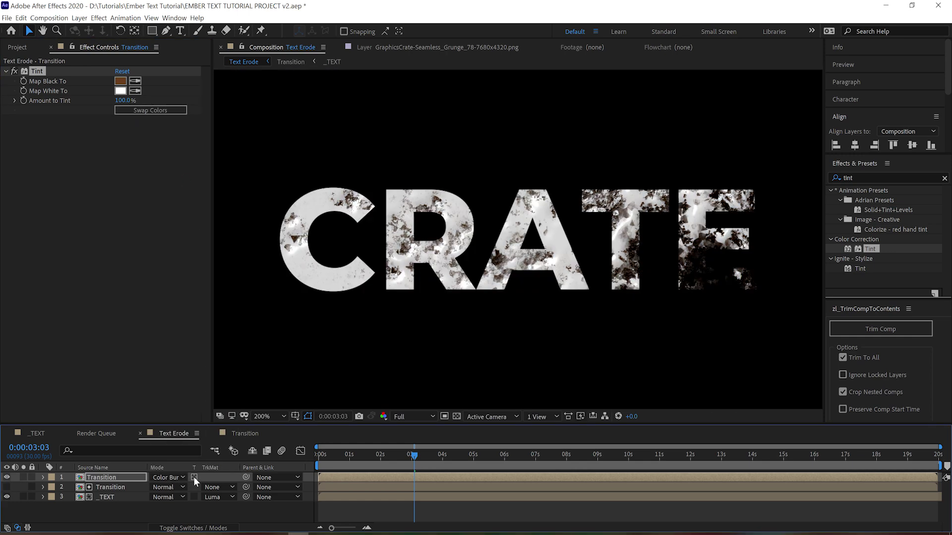
- Shift the top Transition layer in time to start about half a second in, and turn on the transparency grid
{"action": "left_click", "coordinate": [123, 474]}
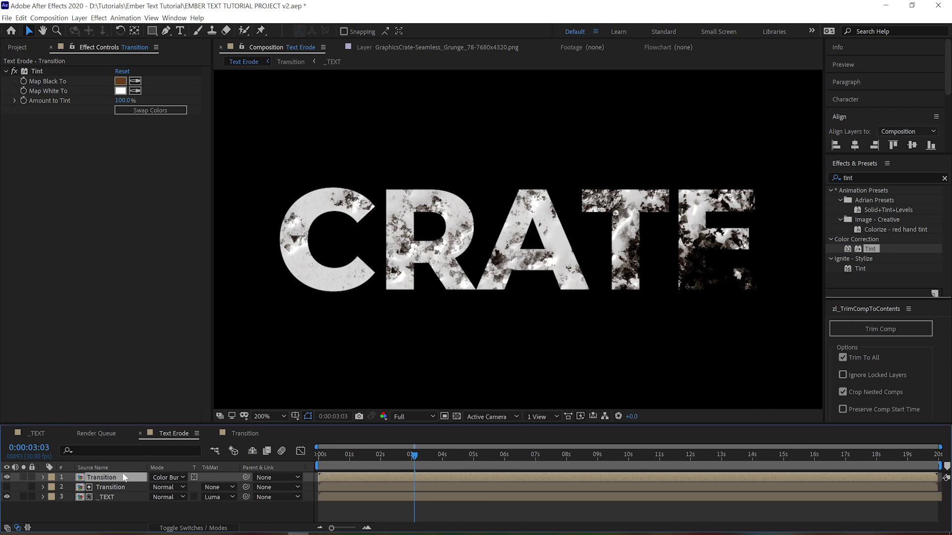
{"action": "left_click_drag", "start_coordinate": [467, 475], "coordinate": [427, 474]}
{"action": "left_click", "coordinate": [457, 416]}
- Set the CC Glass softness on the _TEXT layer to 5.6
{"action": "left_click", "coordinate": [107, 497]}
{"action": "left_click", "coordinate": [24, 110]}
{"action": "left_click_drag", "start_coordinate": [94, 126], "coordinate": [53, 129]}
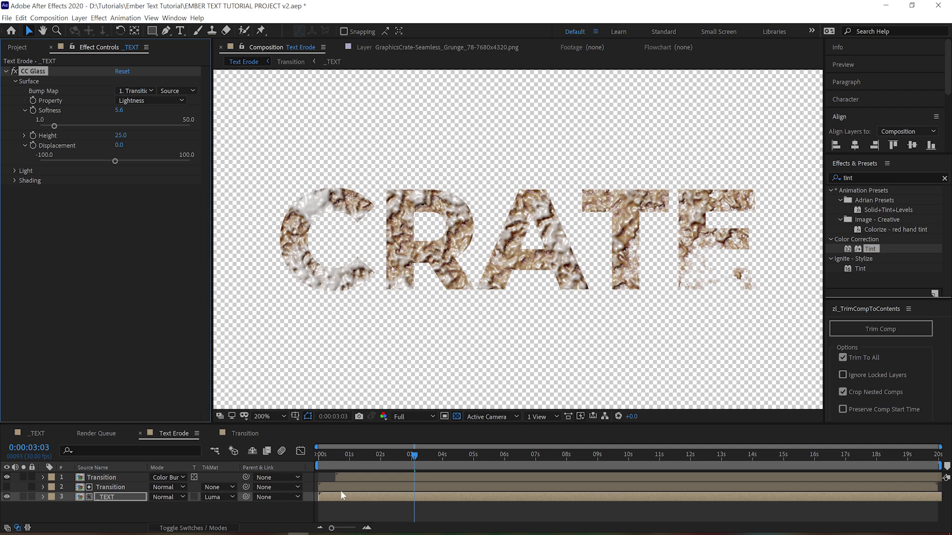
- Move the top Transition layer slightly earlier in time and turn off the transparency grid
{"action": "mouse_move", "coordinate": [350, 475]}
{"action": "left_mouse_down"}
{"action": "mouse_move", "coordinate": [358, 472]}
{"action": "mouse_move", "coordinate": [349, 474]}
{"action": "left_mouse_up"}
{"action": "left_click", "coordinate": [456, 416]}
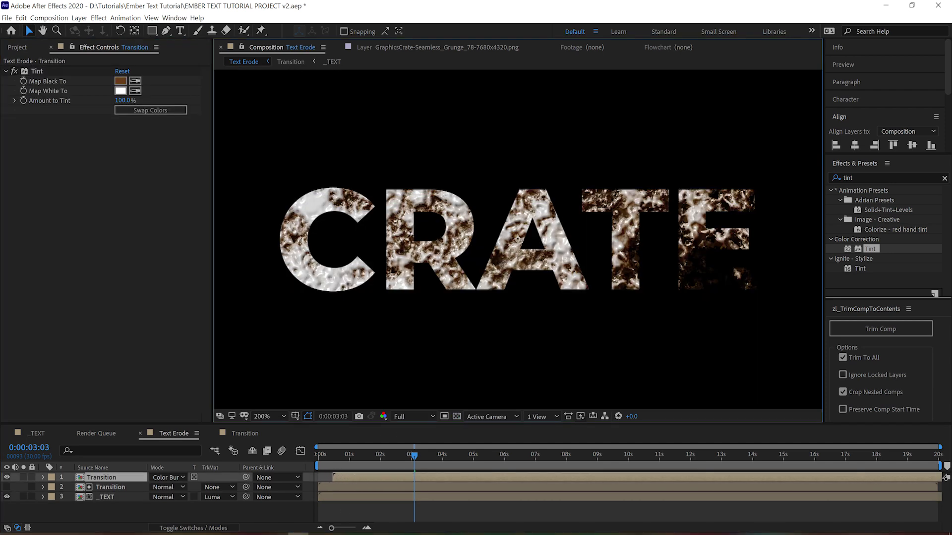
- Create a new composition from the Text Erode composition
{"action": "left_click", "coordinate": [17, 48]}
{"action": "left_click_drag", "start_coordinate": [31, 173], "coordinate": [40, 173]}
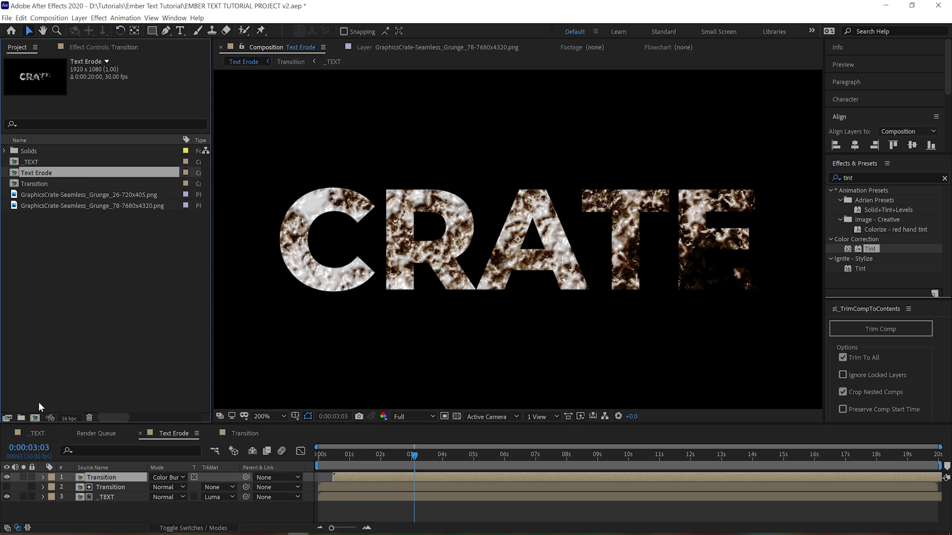
{"action": "left_click_drag", "start_coordinate": [42, 418], "coordinate": [35, 418]}
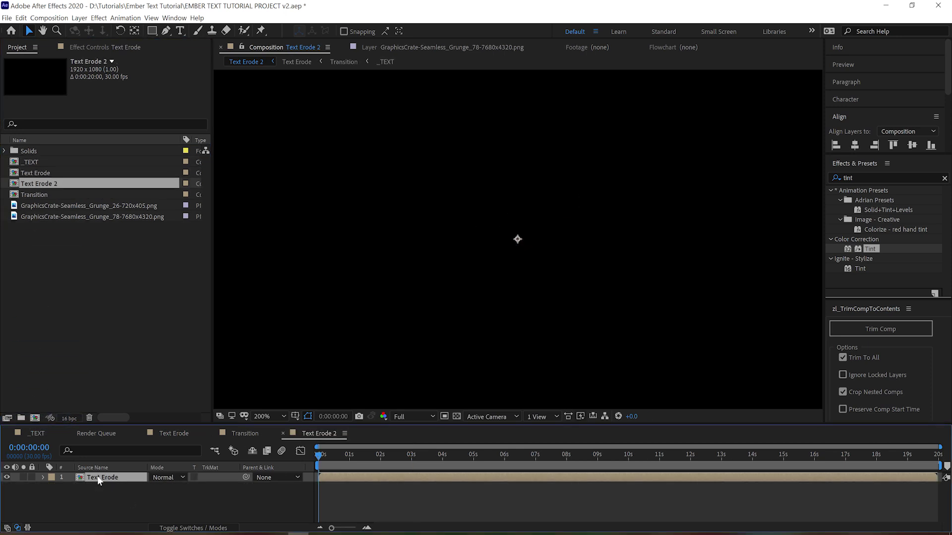
- Duplicate the Text Erode layer, set the lower copy's track matte to Alpha Inverted, and fit the composition in the viewer
{"action": "key", "text": "ctrl+d"}
{"action": "left_click_drag", "start_coordinate": [465, 465], "coordinate": [399, 456]}
{"action": "left_click", "coordinate": [212, 487]}
{"action": "left_click", "coordinate": [258, 457]}
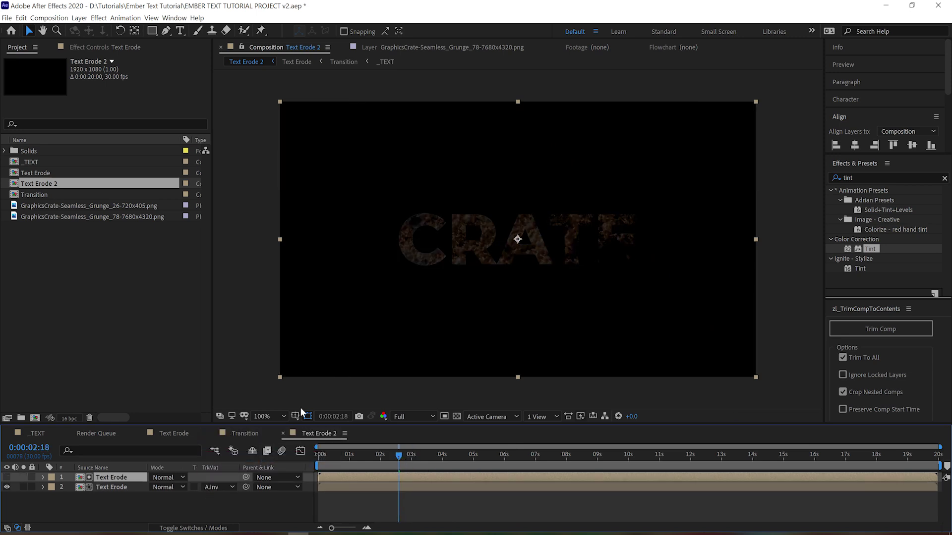
{"action": "left_click", "coordinate": [270, 416]}
{"action": "left_click", "coordinate": [268, 228]}
{"action": "left_click", "coordinate": [270, 417]}
{"action": "left_click", "coordinate": [271, 214]}
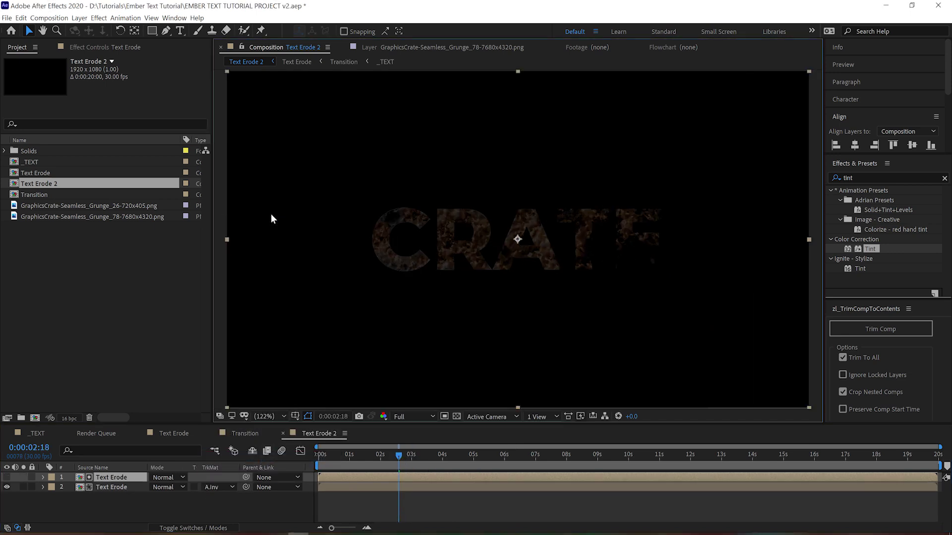
- Offset the upper Text Erode layer later in time with time remapping enabled, and show the transparency grid
{"action": "left_click", "coordinate": [349, 487]}
{"action": "left_click_drag", "start_coordinate": [348, 477], "coordinate": [318, 477]}
{"action": "left_click", "coordinate": [456, 416]}
{"action": "right_click", "coordinate": [424, 476]}
{"action": "left_click", "coordinate": [590, 274]}
{"action": "left_click", "coordinate": [278, 513]}
- Add a new adjustment layer and apply Levels to it with the channel set to Alpha
{"action": "left_click", "coordinate": [80, 18]}
{"action": "left_click", "coordinate": [277, 88]}
{"action": "left_click", "coordinate": [903, 177]}
{"action": "type", "text": "Lev"}
{"action": "type", "text": "els"}
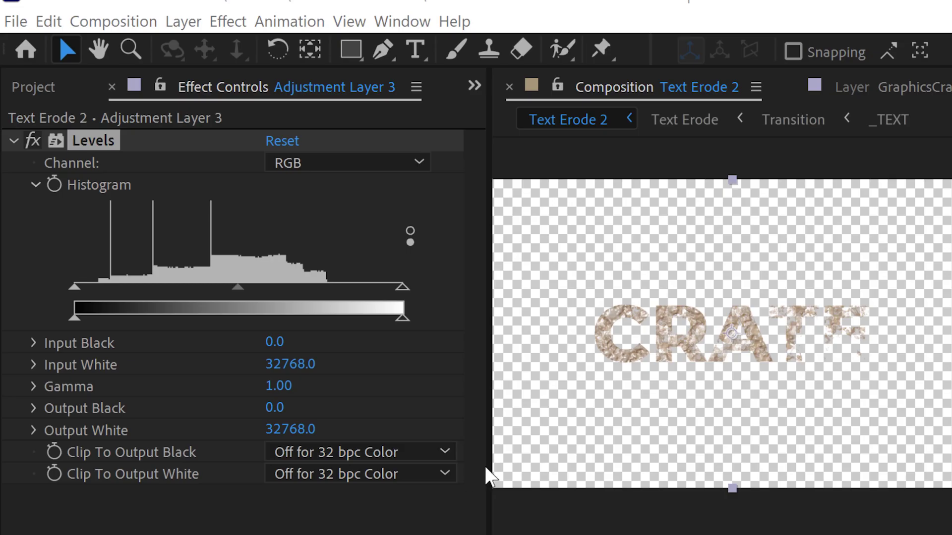
{"action": "left_click", "coordinate": [347, 162]}
{"action": "left_click", "coordinate": [312, 274]}
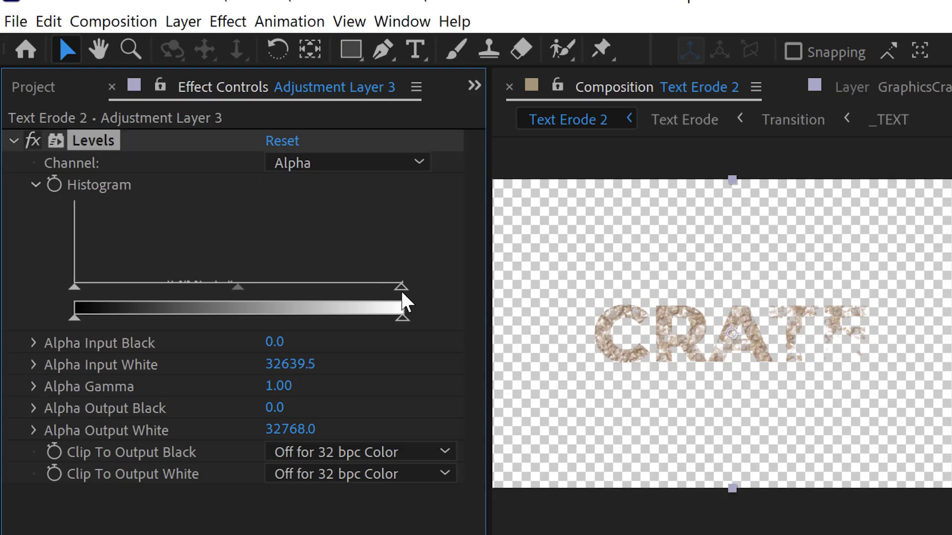
- Set the Levels Alpha Input White to 6939.1 and Alpha Input Black to 4497.6
{"action": "left_click_drag", "start_coordinate": [402, 286], "coordinate": [156, 297]}
{"action": "left_click_drag", "start_coordinate": [75, 288], "coordinate": [135, 288]}
{"action": "scroll", "coordinate": [707, 265], "scroll_direction": "up", "scroll_amount": 6}
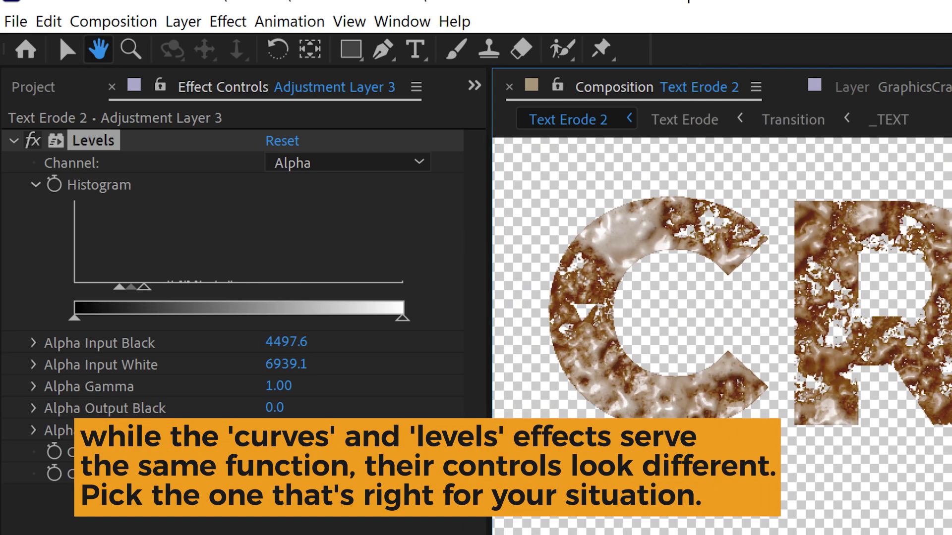
{"action": "left_click_drag", "start_coordinate": [744, 446], "coordinate": [687, 464]}
- Apply Simple Choker to the adjustment layer with Choke Matte set to 4.00
{"action": "left_click", "coordinate": [14, 140]}
{"action": "type", "text": "Simple Choker"}
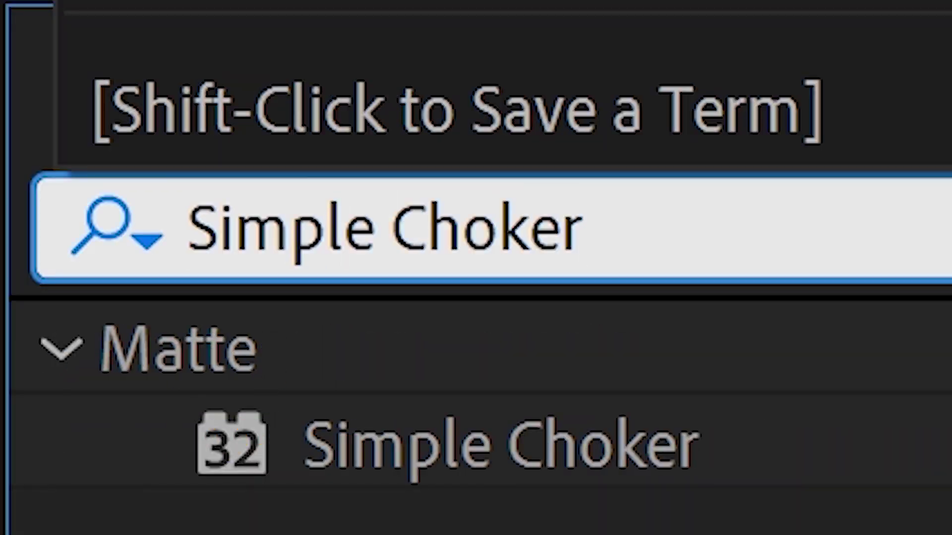
{"action": "left_click_drag", "start_coordinate": [601, 327], "coordinate": [171, 314]}
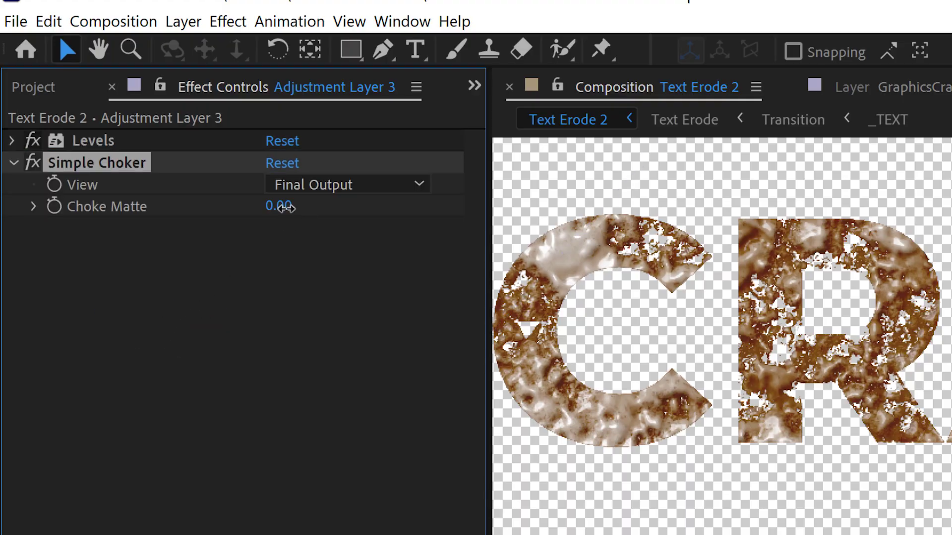
{"action": "left_click_drag", "start_coordinate": [285, 208], "coordinate": [330, 202]}
{"action": "left_click", "coordinate": [121, 141]}
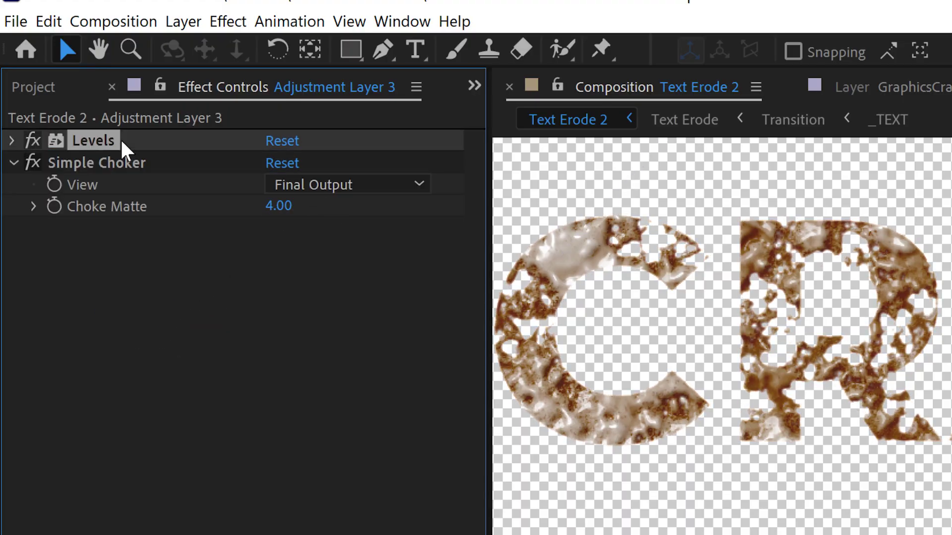
{"action": "left_click", "coordinate": [20, 167]}
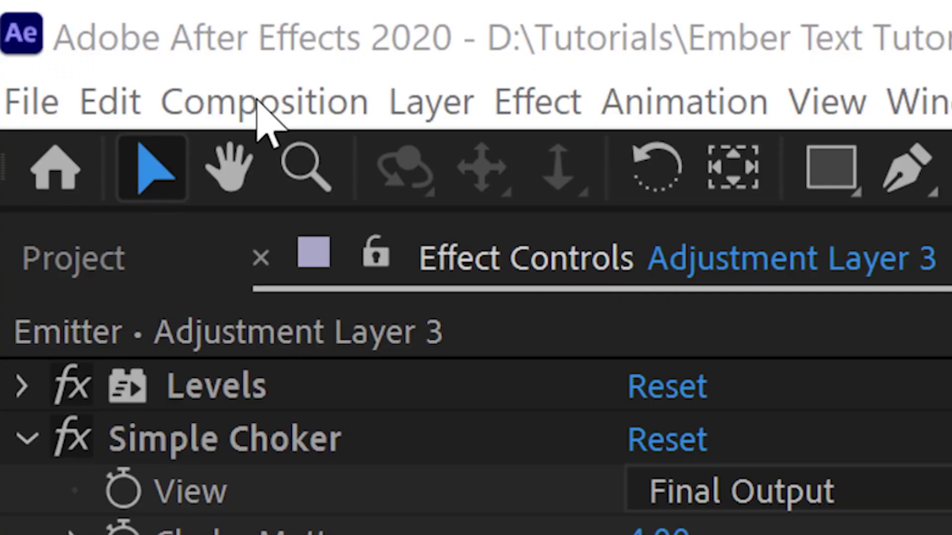
- Rename the current composition as Emitter in its composition settings
{"action": "left_click", "coordinate": [111, 22]}
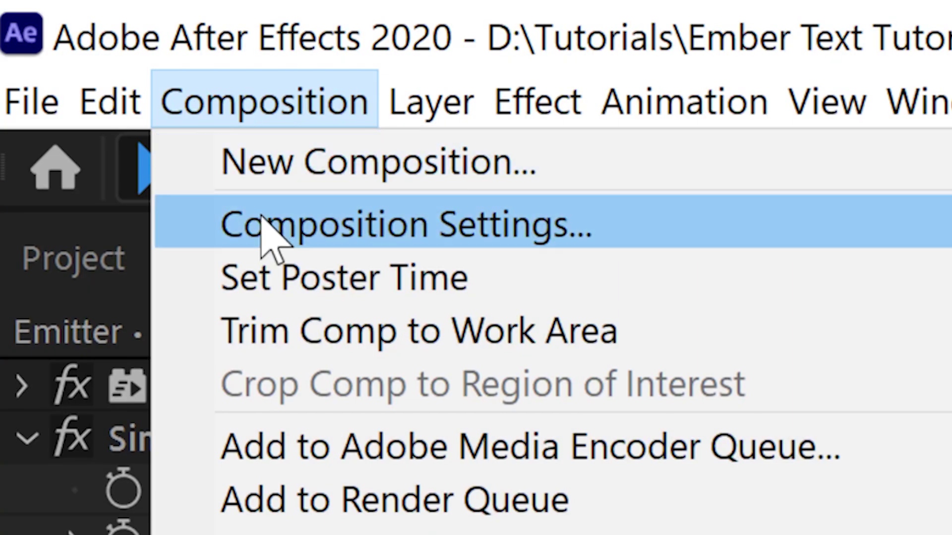
{"action": "left_click", "coordinate": [112, 70]}
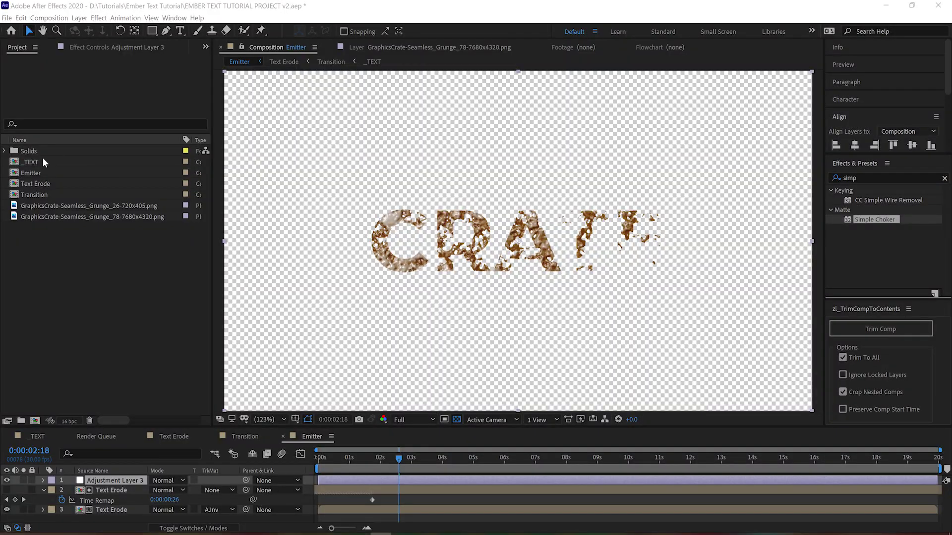
- Create a single new composition containing both the _TEXT and Emitter compositions
{"action": "left_click", "coordinate": [39, 162]}
{"action": "left_click", "coordinate": [39, 174], "text": "shift"}
{"action": "left_click_drag", "start_coordinate": [39, 174], "coordinate": [35, 373]}
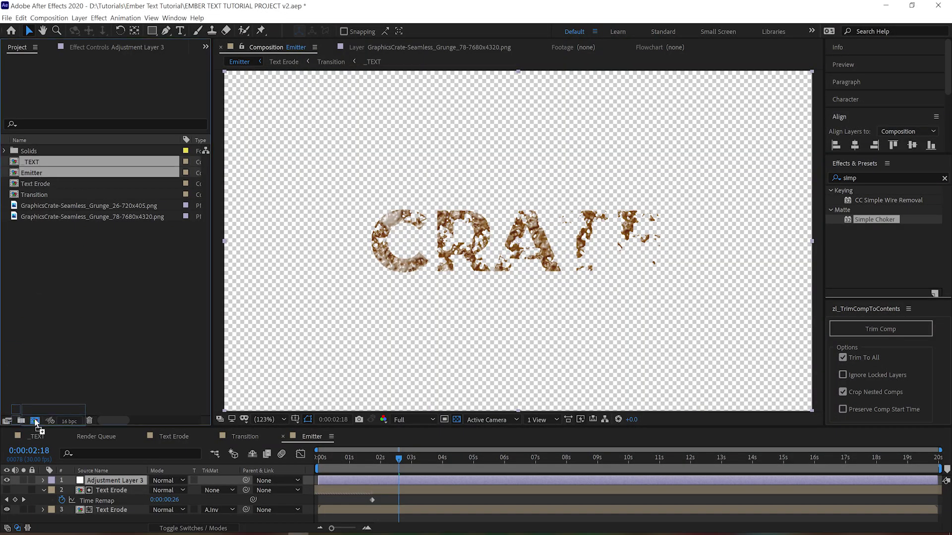
{"action": "left_click_drag", "start_coordinate": [36, 423], "coordinate": [35, 421]}
{"action": "left_click", "coordinate": [298, 243]}
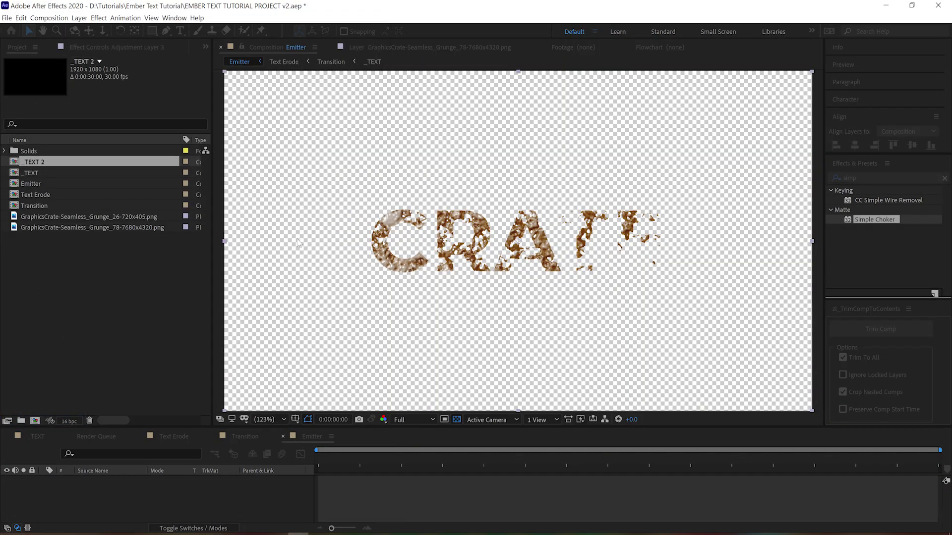
- Rename the new composition as MAIN COMP and set its duration to 20 seconds
{"action": "left_click", "coordinate": [50, 19]}
{"action": "left_click", "coordinate": [63, 40]}
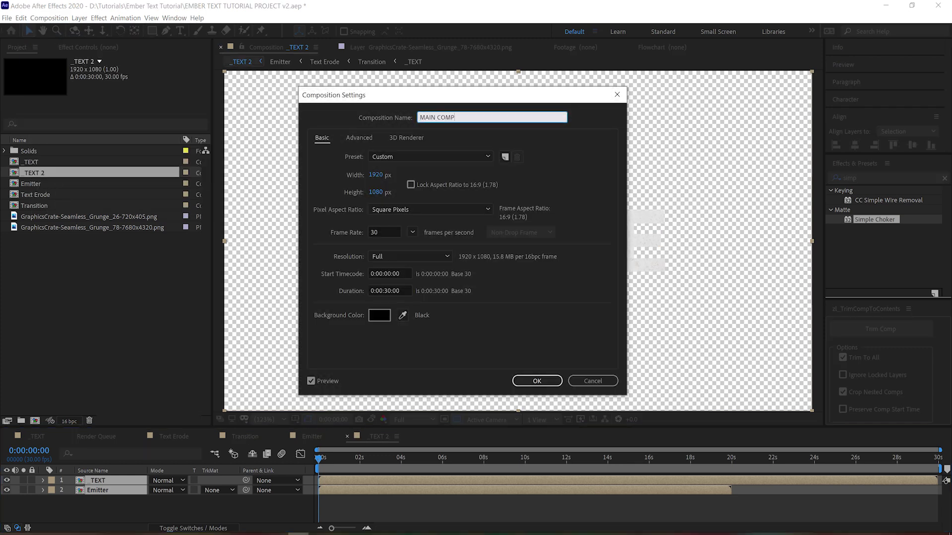
{"action": "left_click", "coordinate": [391, 289]}
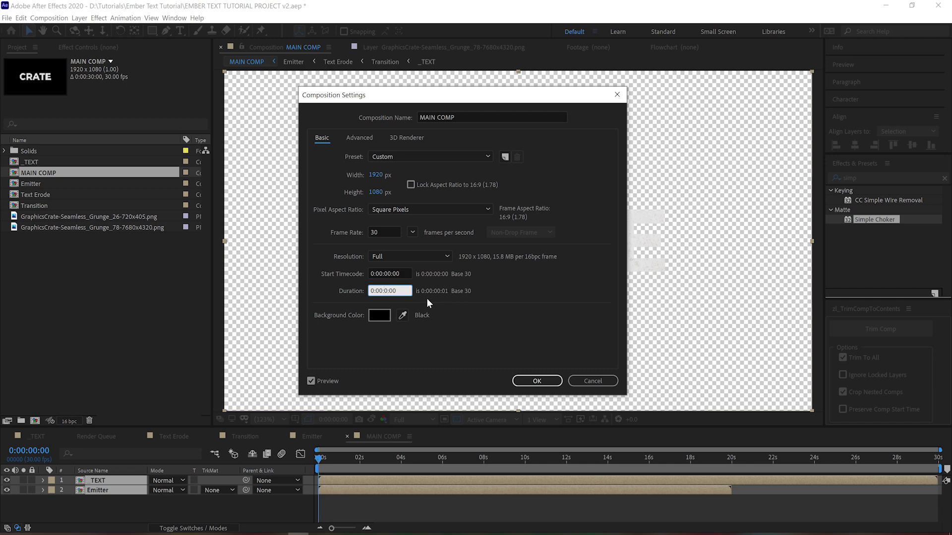
{"action": "left_click", "coordinate": [537, 380]}
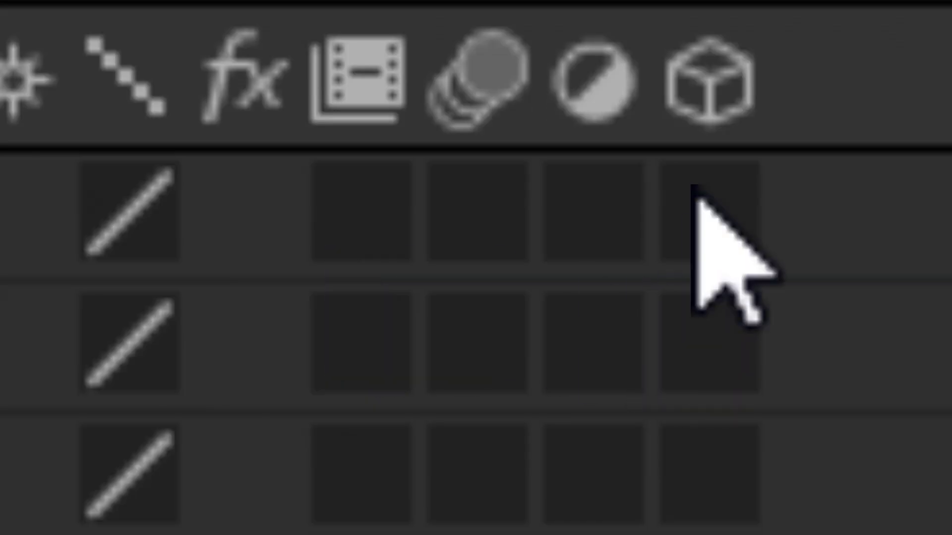
- Turn off the transparency grid and resize the workspace panels around the composition viewer
{"action": "left_click", "coordinate": [708, 212]}
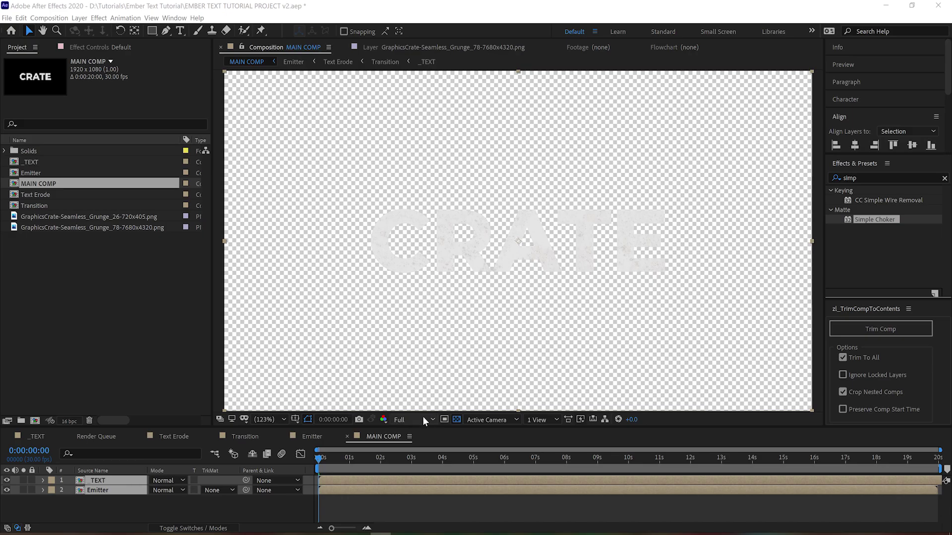
{"action": "left_click", "coordinate": [456, 420]}
{"action": "left_click_drag", "start_coordinate": [533, 427], "coordinate": [532, 436]}
{"action": "left_click_drag", "start_coordinate": [824, 238], "coordinate": [862, 238]}
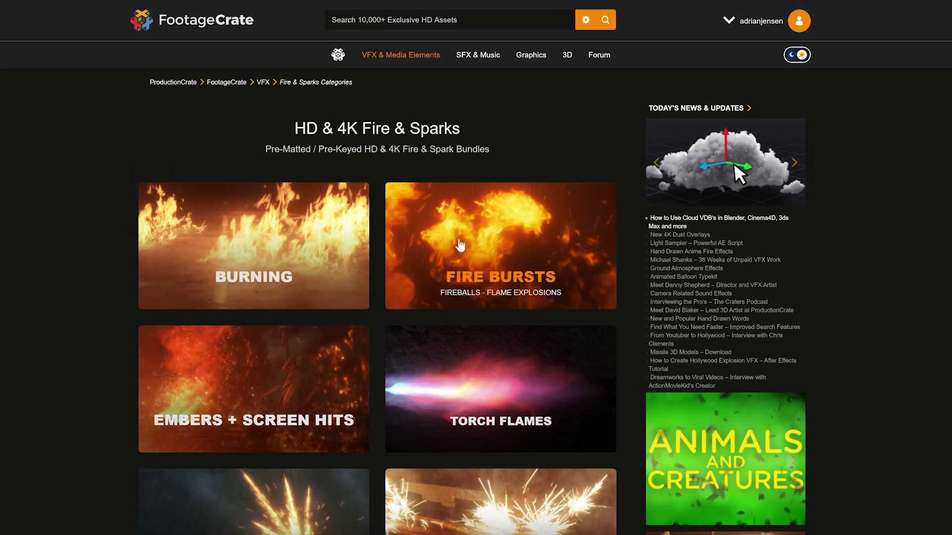
- Switch to FootageCrate and browse the full Fire & Sparks clip listing for ember particles
{"action": "scroll", "coordinate": [581, 258], "scroll_direction": "down", "scroll_amount": 15}
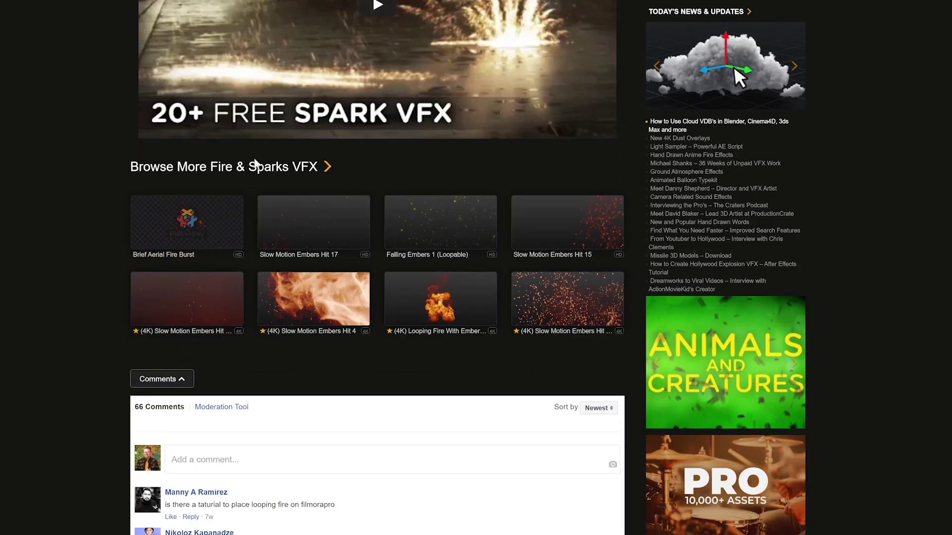
{"action": "left_click", "coordinate": [256, 168]}
{"action": "scroll", "coordinate": [256, 171], "scroll_direction": "down", "scroll_amount": 5}
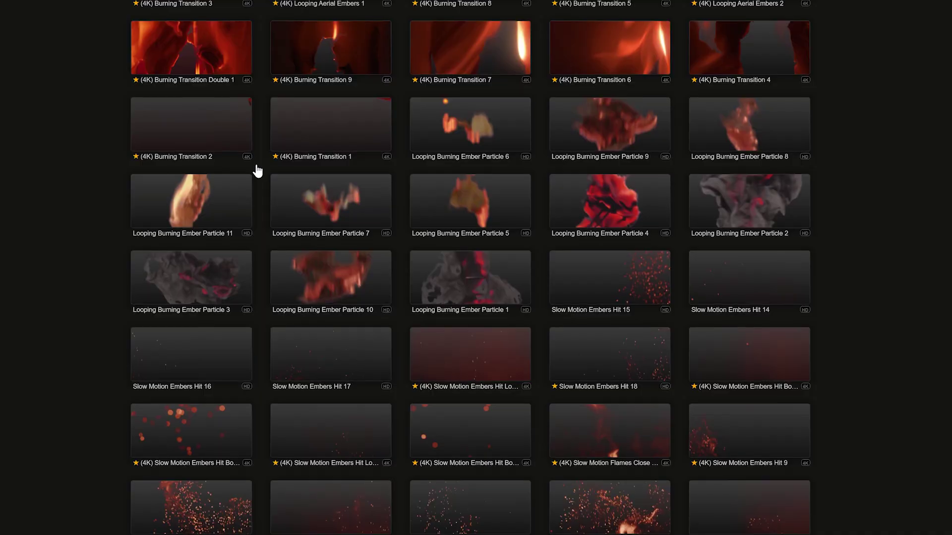
- Preview the Looping Burning Ember Particle 2, 4 and 3 clips
{"action": "left_click", "coordinate": [746, 203]}
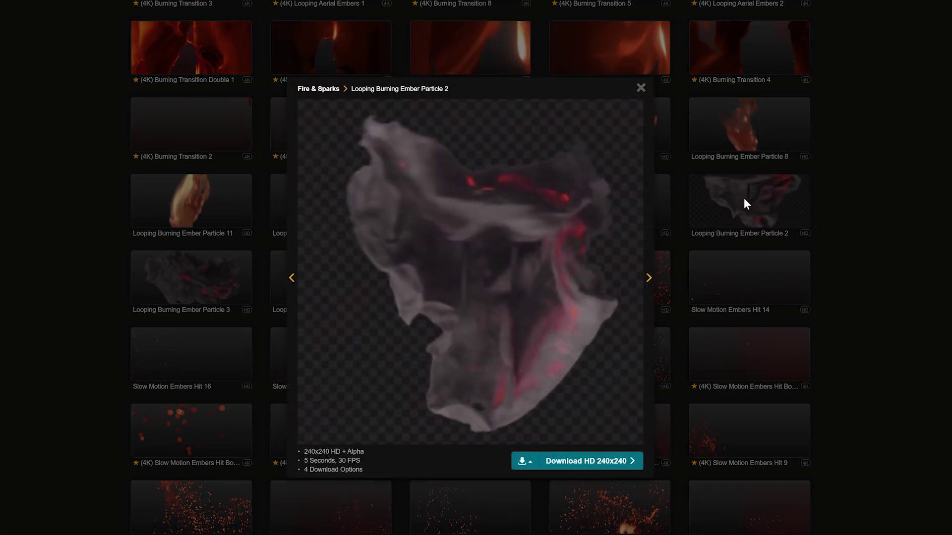
{"action": "left_click", "coordinate": [834, 217]}
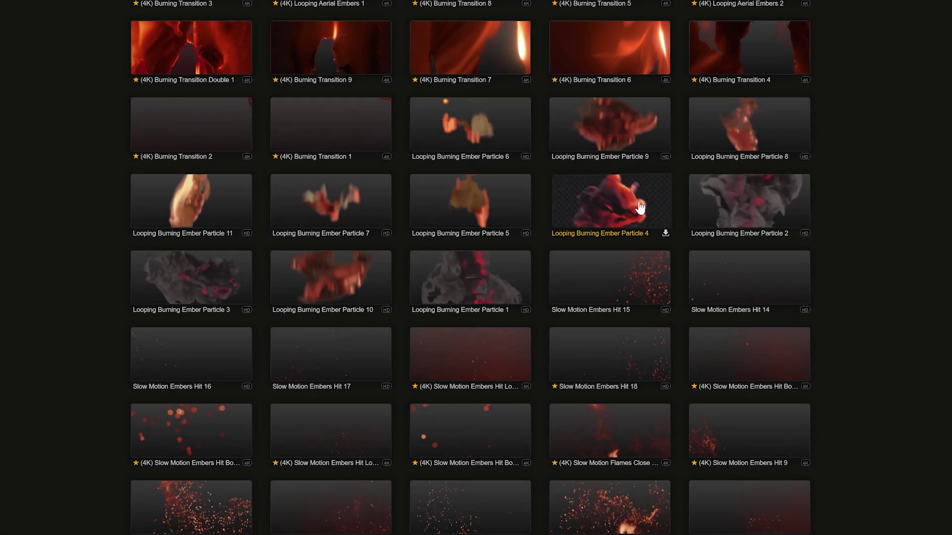
{"action": "left_click", "coordinate": [637, 205]}
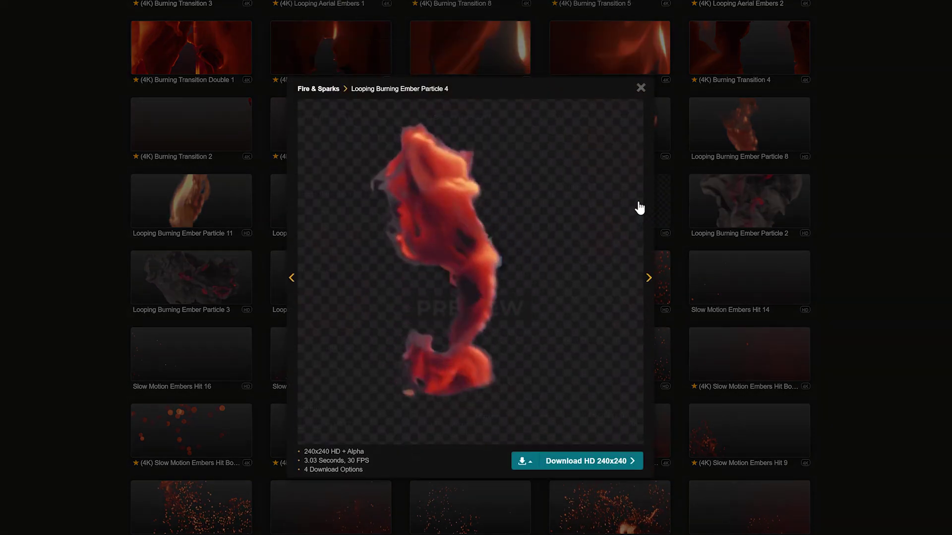
{"action": "left_click", "coordinate": [25, 253]}
{"action": "left_click", "coordinate": [170, 278]}
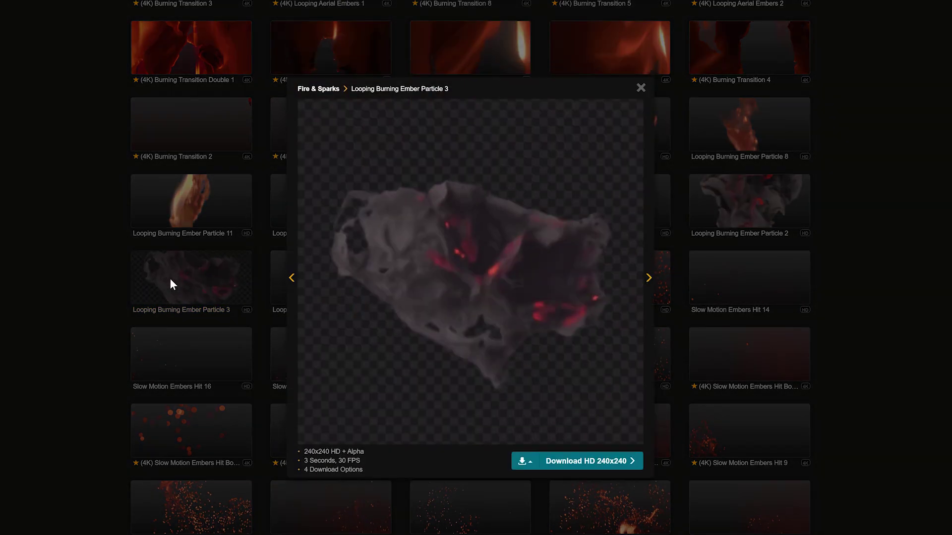
{"action": "left_click", "coordinate": [5, 280]}
{"action": "scroll", "coordinate": [7, 275], "scroll_direction": "up", "scroll_amount": 5}
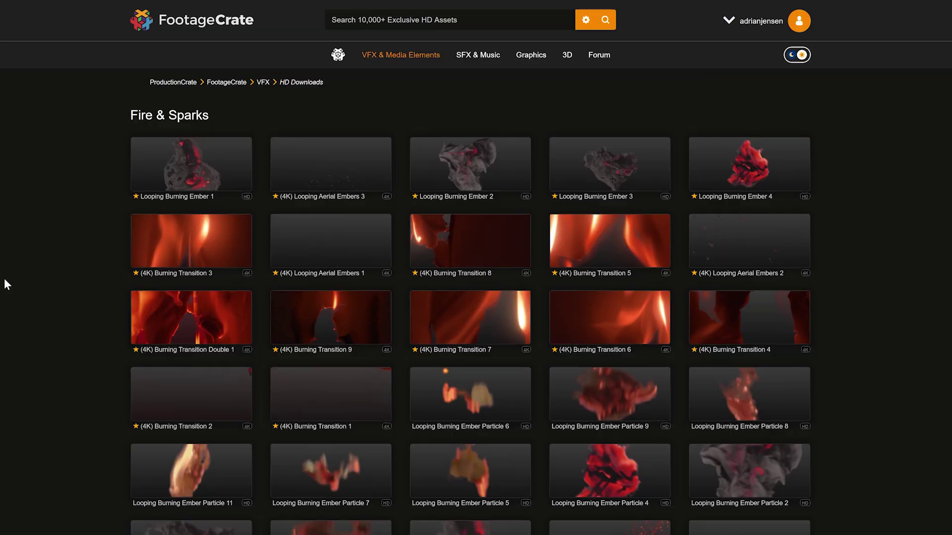
- Download the Looping Burning Ember Particle clips 1, 2, 3 and 4
{"action": "left_click", "coordinate": [200, 169]}
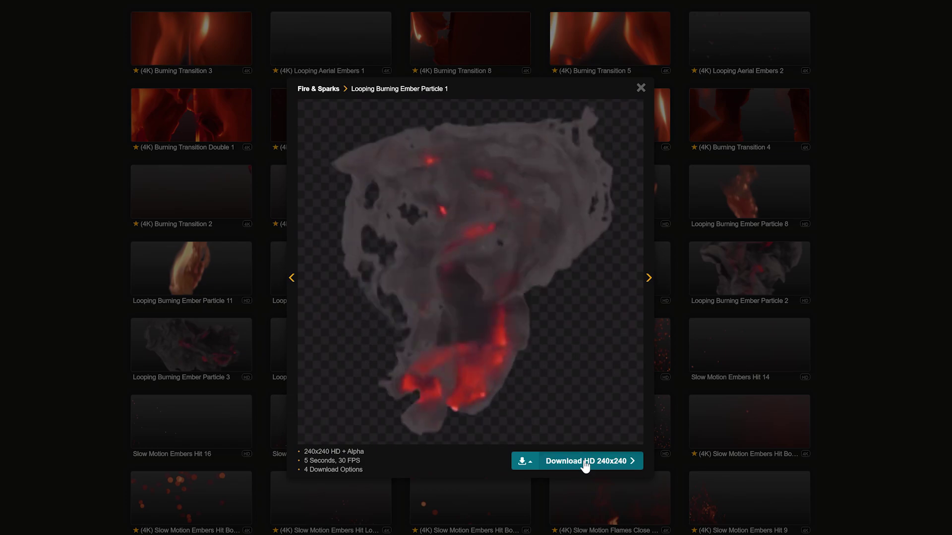
{"action": "left_click", "coordinate": [202, 361]}
{"action": "left_click", "coordinate": [201, 361]}
{"action": "left_click", "coordinate": [751, 428]}
{"action": "left_click", "coordinate": [609, 271]}
{"action": "left_click", "coordinate": [626, 459], "text": "shift"}
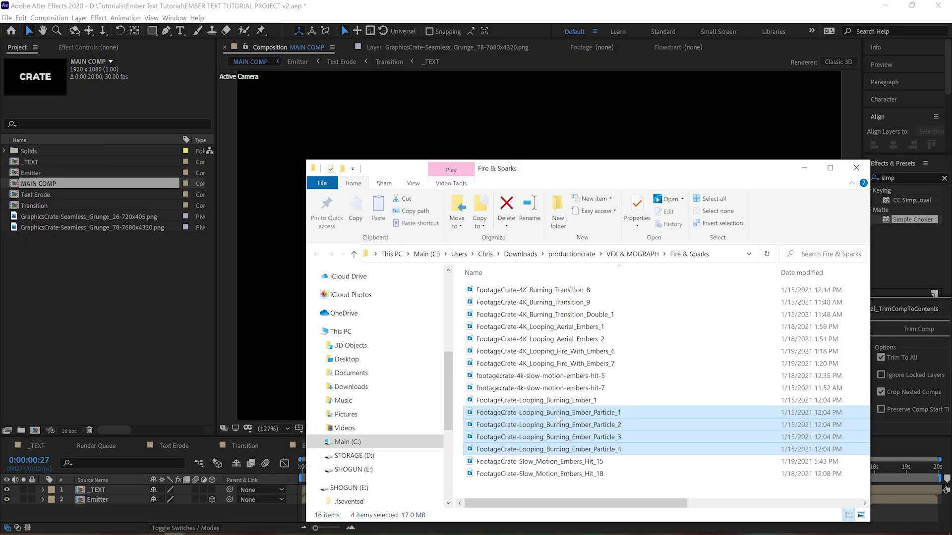
- Add the four ember particle clips at the bottom of MAIN COMP and hide their layers
{"action": "mouse_move", "coordinate": [626, 458]}
{"action": "left_mouse_down"}
{"action": "mouse_move", "coordinate": [165, 282]}
{"action": "mouse_move", "coordinate": [155, 255]}
{"action": "mouse_move", "coordinate": [117, 413]}
{"action": "mouse_move", "coordinate": [118, 512]}
{"action": "left_mouse_up"}
{"action": "left_click_drag", "start_coordinate": [187, 436], "coordinate": [202, 365]}
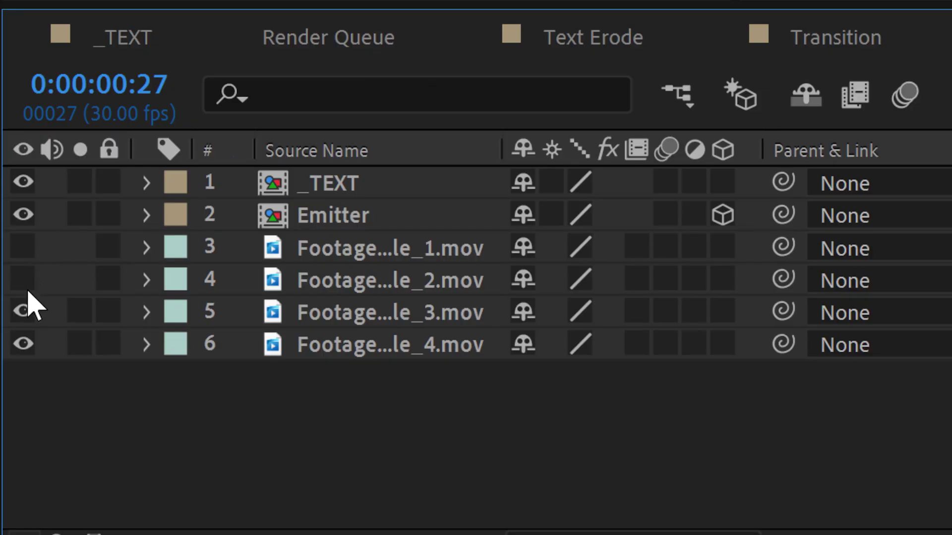
{"action": "left_click_drag", "start_coordinate": [27, 292], "coordinate": [31, 348]}
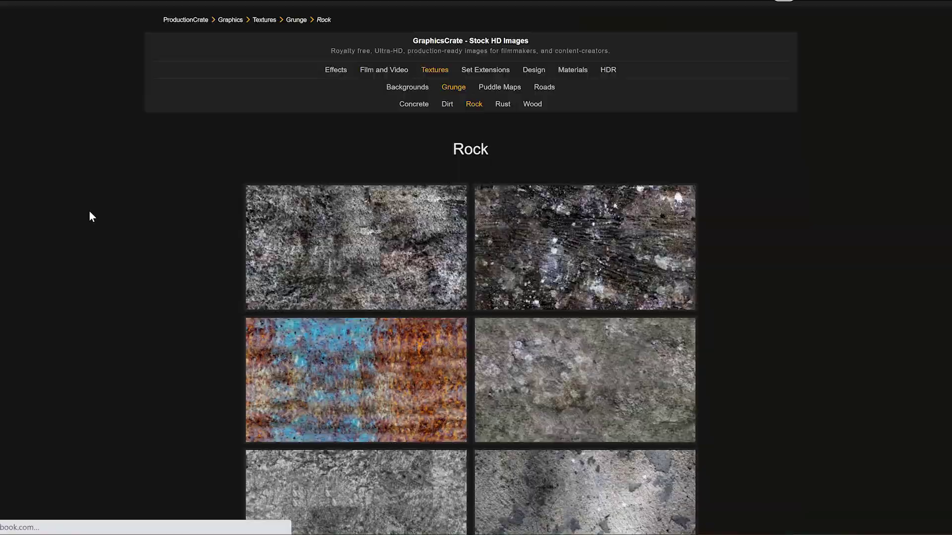
- Add the Seamless Grunge 67 texture from GraphicsCrate to MAIN COMP and repeat it in smaller tiles with Motion Tile
{"action": "scroll", "coordinate": [287, 296], "scroll_direction": "down", "scroll_amount": 10}
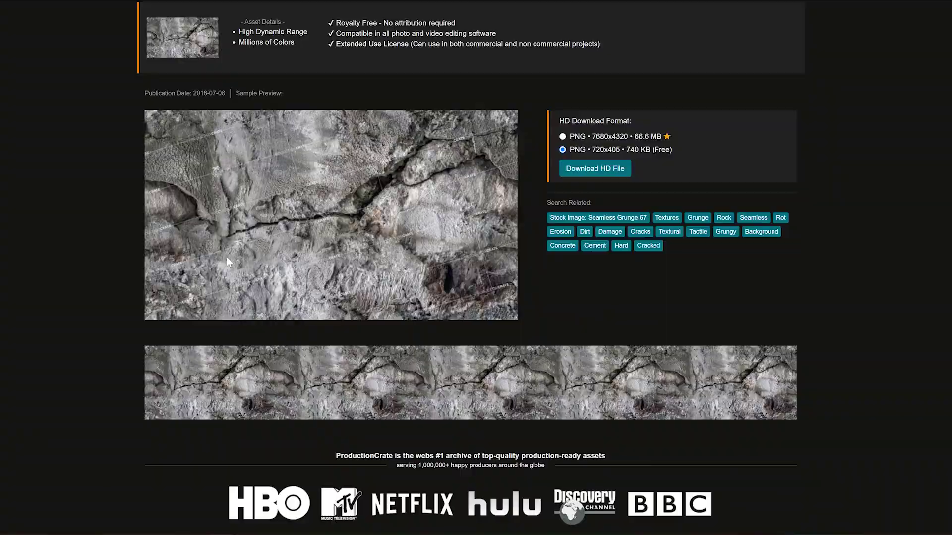
{"action": "scroll", "coordinate": [446, 238], "scroll_direction": "up", "scroll_amount": 1}
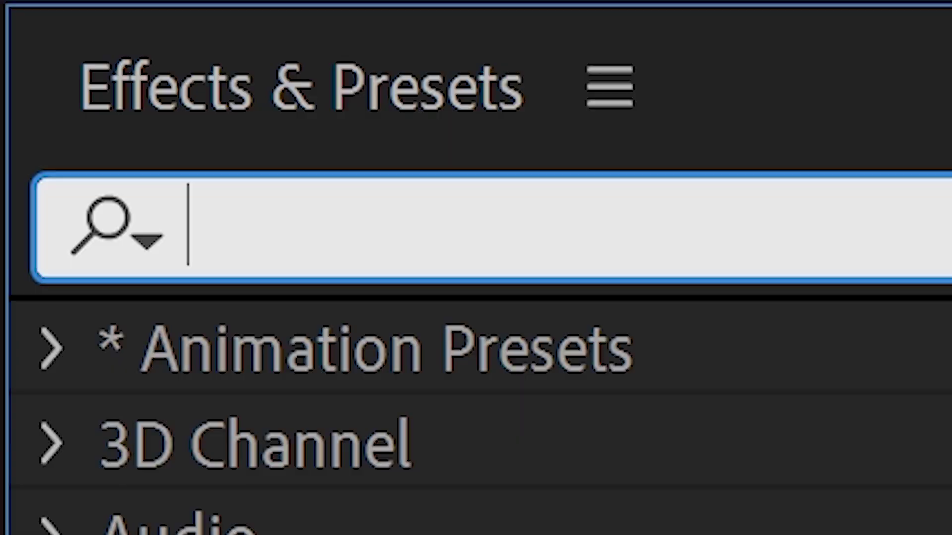
{"action": "type", "text": "Motion Tile"}
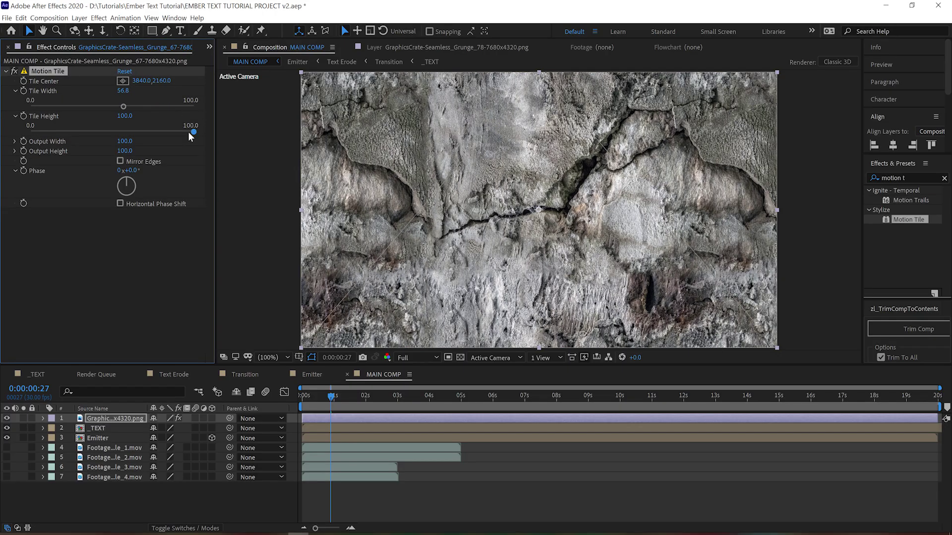
{"action": "left_click_drag", "start_coordinate": [193, 132], "coordinate": [84, 131]}
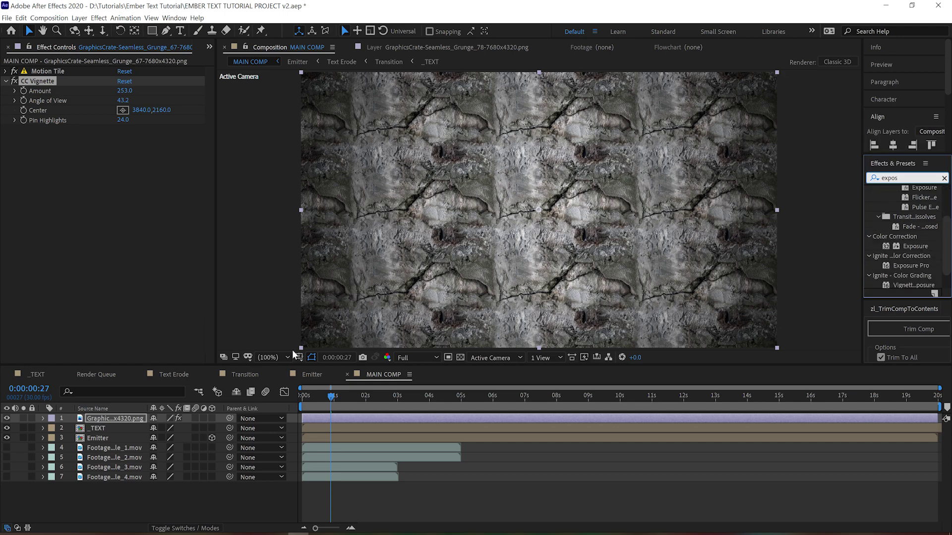
- Move the grunge texture layer below Emitter and darken it with a lowered Exposure effect
{"action": "left_click_drag", "start_coordinate": [115, 419], "coordinate": [119, 443]}
{"action": "double_click", "coordinate": [914, 246]}
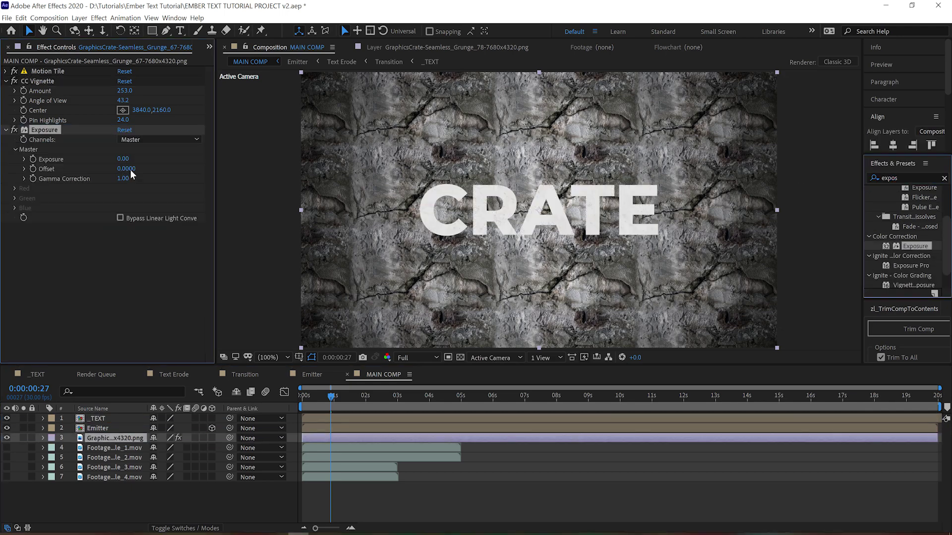
{"action": "left_click_drag", "start_coordinate": [124, 159], "coordinate": [63, 167]}
- Create a new white solid layer directly above the grunge texture
{"action": "left_click", "coordinate": [79, 18]}
{"action": "mouse_move", "coordinate": [99, 28]}
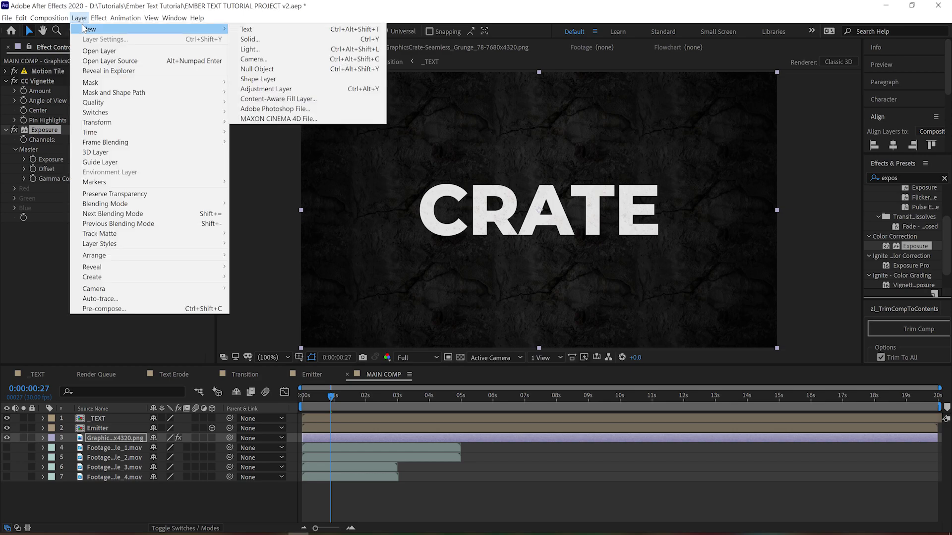
{"action": "left_click", "coordinate": [287, 40]}
{"action": "left_click", "coordinate": [173, 231]}
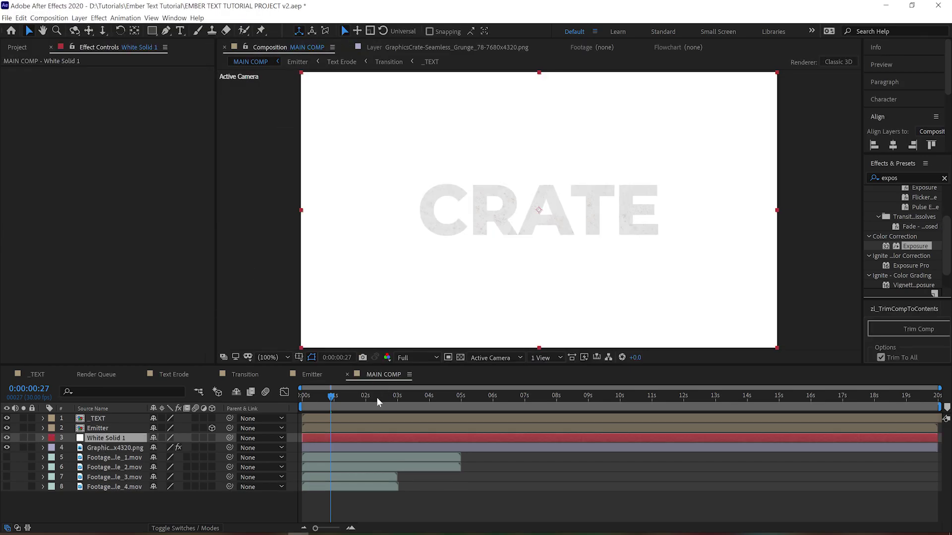
- Find the Particular effect and apply it to the solid layer for the main embers
{"action": "left_click_drag", "start_coordinate": [376, 368], "coordinate": [381, 414]}
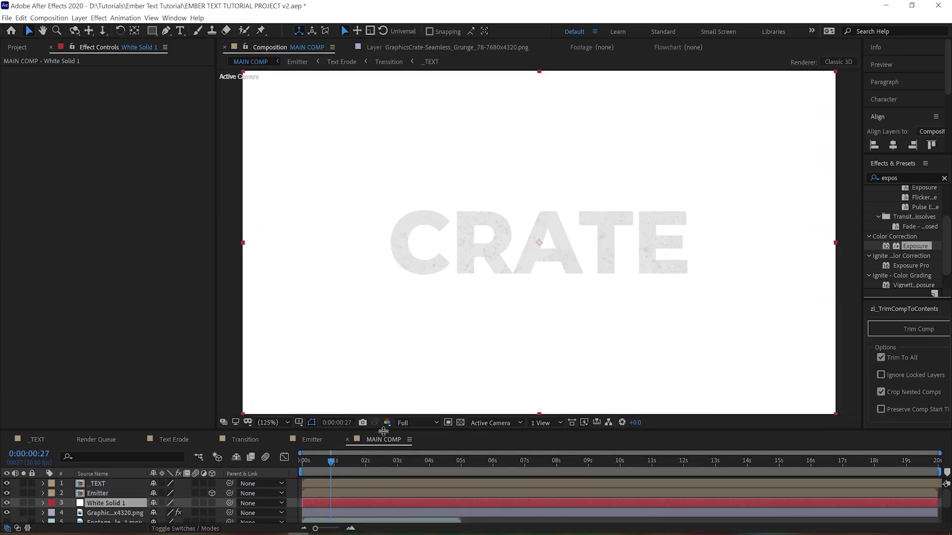
{"action": "type", "text": "Particu"}
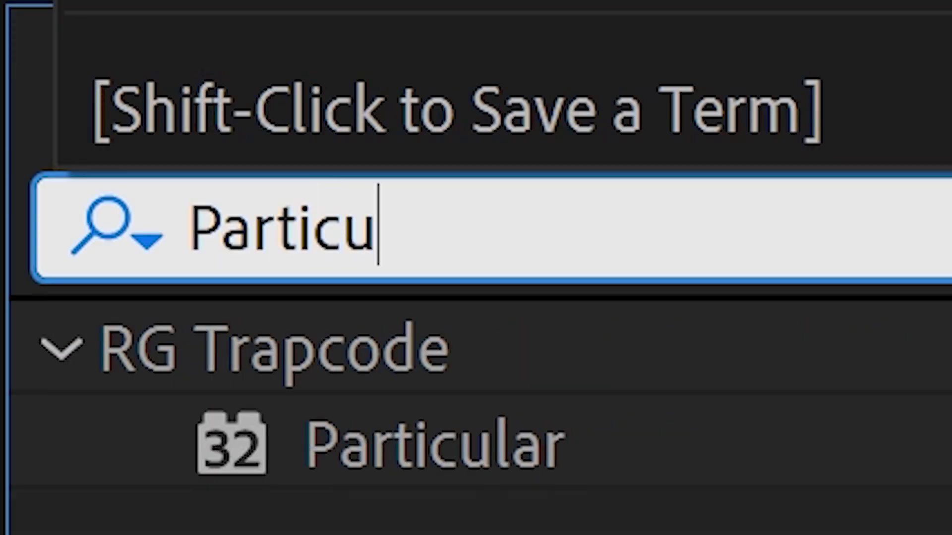
{"action": "type", "text": "lar"}
{"action": "double_click", "coordinate": [346, 443]}
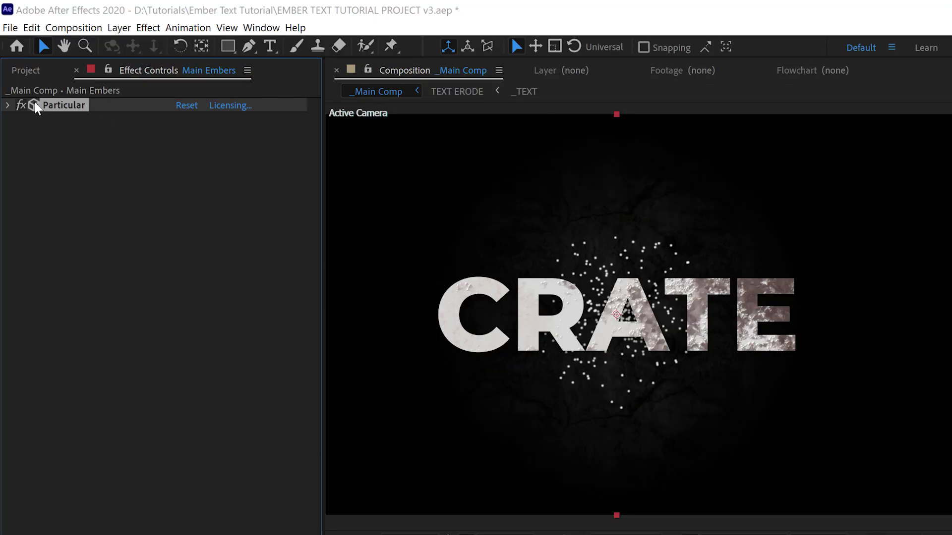
- Set Particular's Emitter Type to Layer and choose the Emitter layer as the Layer Emitter source
{"action": "left_click", "coordinate": [8, 105]}
{"action": "left_click", "coordinate": [210, 226]}
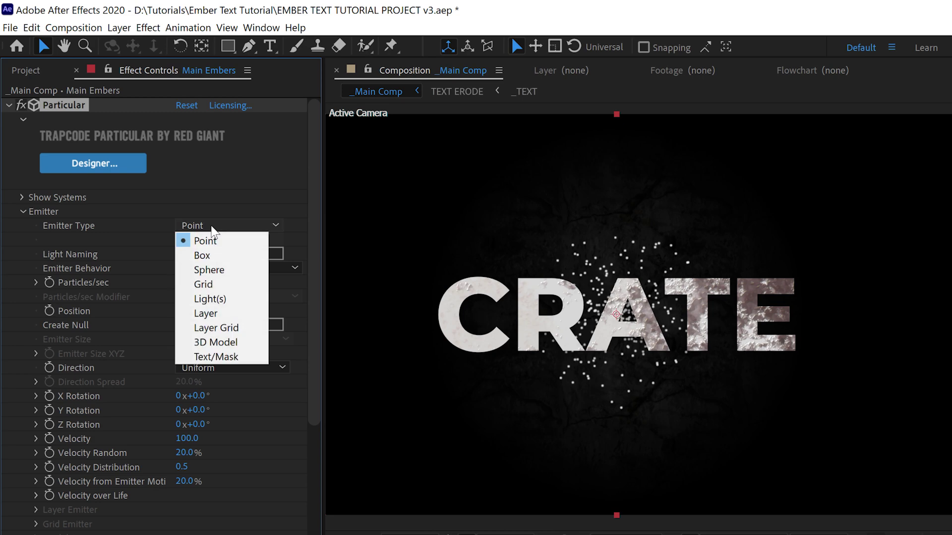
{"action": "left_click", "coordinate": [213, 311]}
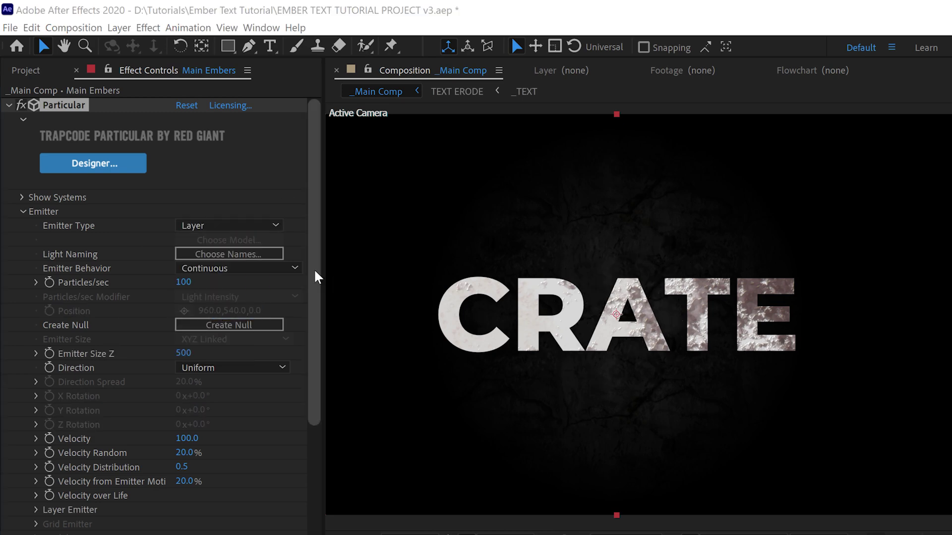
{"action": "scroll", "coordinate": [314, 273], "scroll_direction": "down", "scroll_amount": 5}
{"action": "left_click", "coordinate": [35, 359]}
{"action": "scroll", "coordinate": [317, 278], "scroll_direction": "down", "scroll_amount": 2}
{"action": "left_click", "coordinate": [208, 330]}
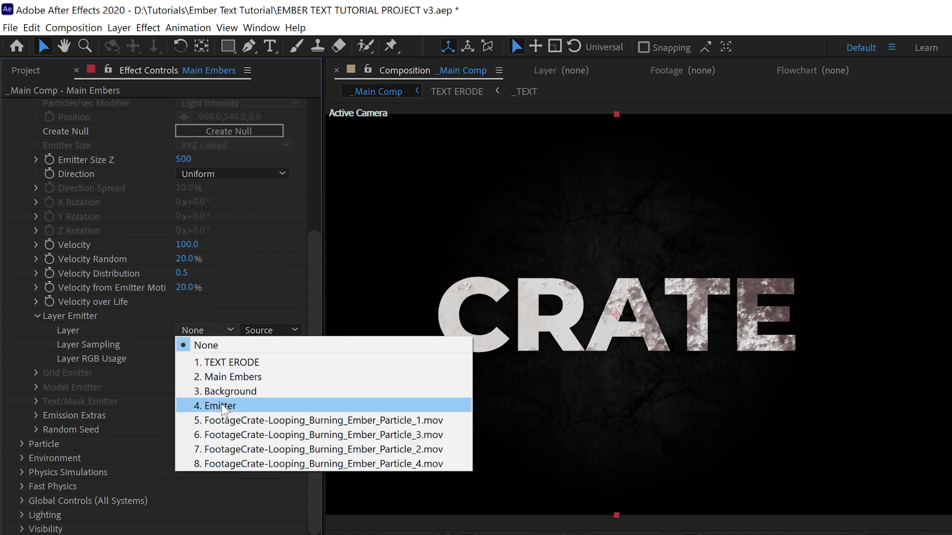
{"action": "left_click", "coordinate": [221, 407]}
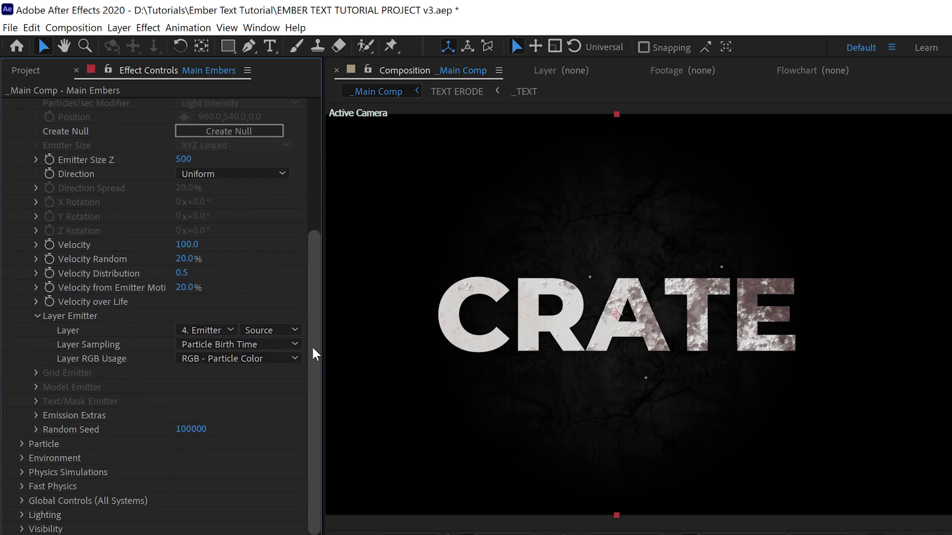
- Reduce the Emitter Size Z to 10
{"action": "left_click_drag", "start_coordinate": [311, 346], "coordinate": [314, 288]}
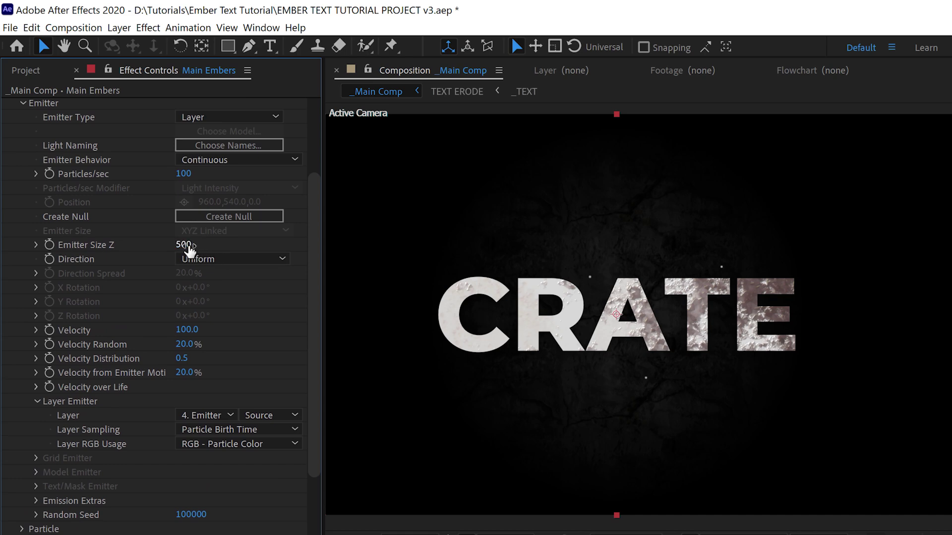
{"action": "left_click", "coordinate": [34, 244]}
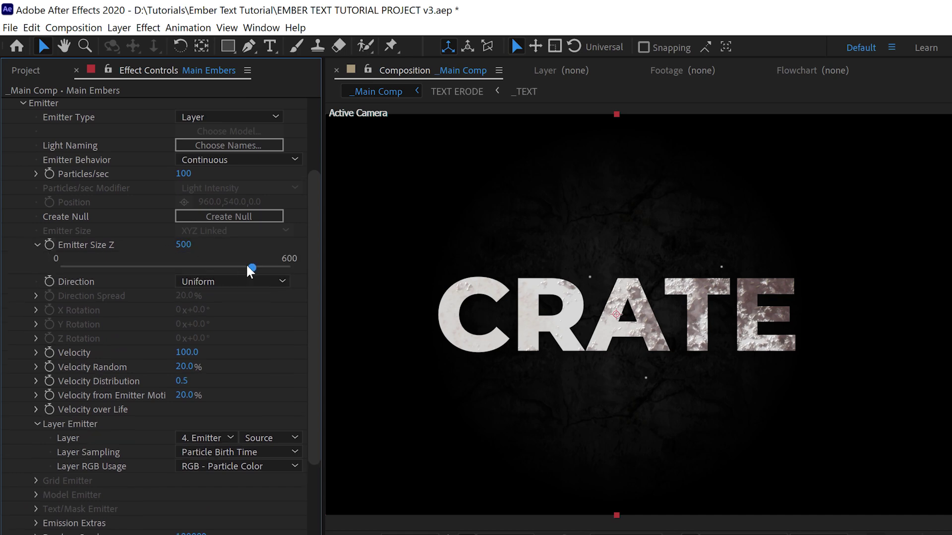
{"action": "left_click_drag", "start_coordinate": [248, 267], "coordinate": [211, 268]}
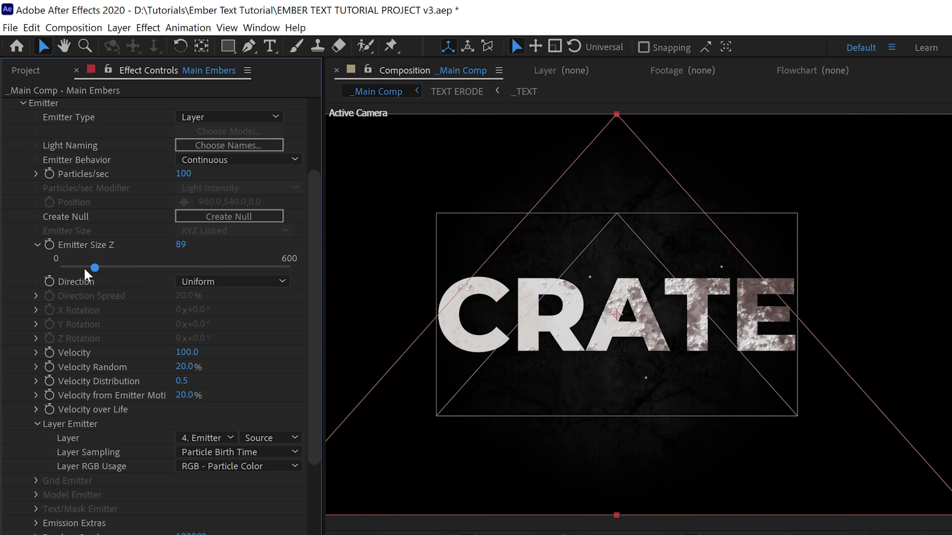
{"action": "left_click_drag", "start_coordinate": [77, 268], "coordinate": [67, 267]}
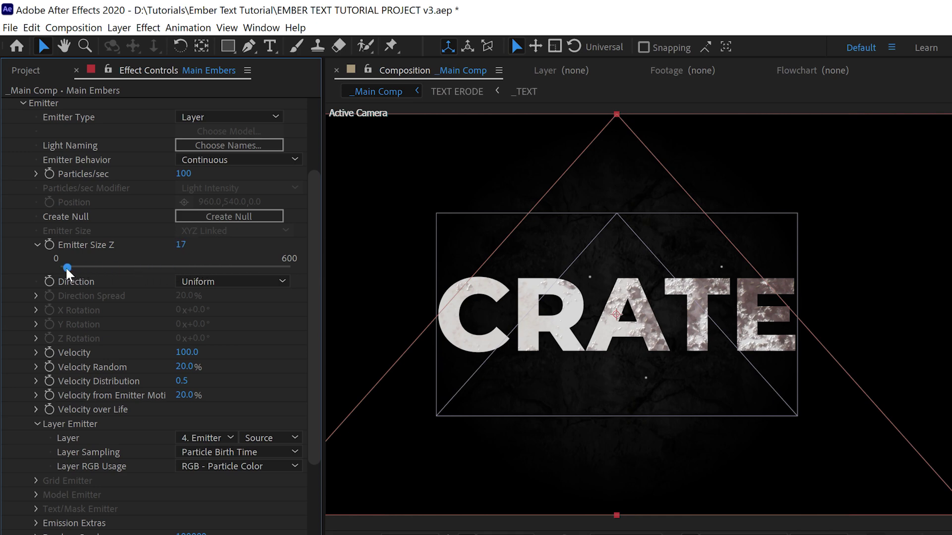
{"action": "left_click", "coordinate": [183, 244]}
{"action": "type", "text": "10"}
{"action": "key", "text": "Return"}
- Raise the emission rate to 4000 particles per second
{"action": "left_click_drag", "start_coordinate": [313, 293], "coordinate": [311, 218]}
{"action": "left_click", "coordinate": [36, 282]}
{"action": "left_click_drag", "start_coordinate": [192, 283], "coordinate": [623, 294]}
{"action": "left_click", "coordinate": [188, 282]}
{"action": "type", "text": "4000"}
{"action": "key", "text": "Return"}
{"action": "left_click", "coordinate": [36, 282]}
{"action": "scroll", "coordinate": [30, 496], "scroll_direction": "down", "scroll_amount": 2}
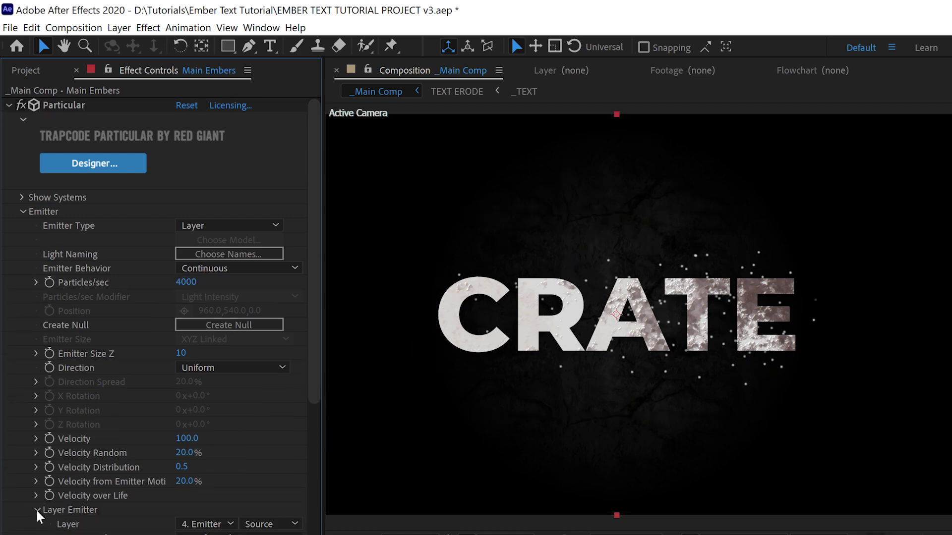
{"action": "left_click", "coordinate": [36, 510]}
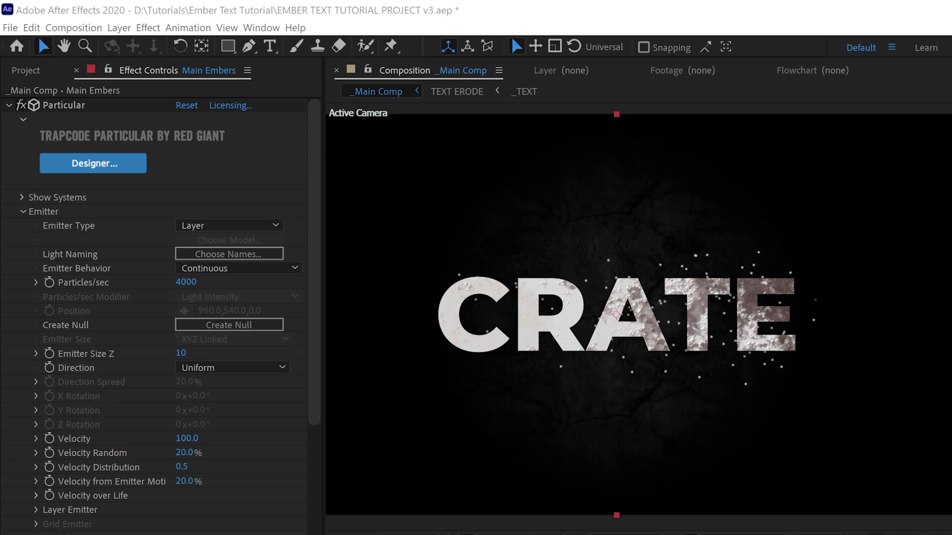
- Set the emission Direction to Directional with a Y Rotation of 90°
{"action": "left_click", "coordinate": [213, 367]}
{"action": "left_click", "coordinate": [201, 395]}
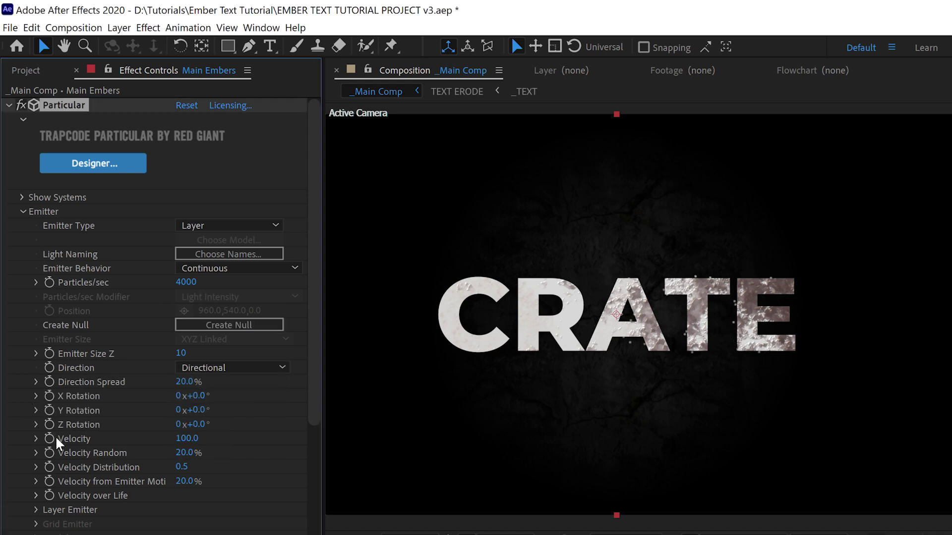
{"action": "left_click", "coordinate": [203, 410]}
{"action": "type", "text": "90"}
{"action": "key", "text": "Return"}
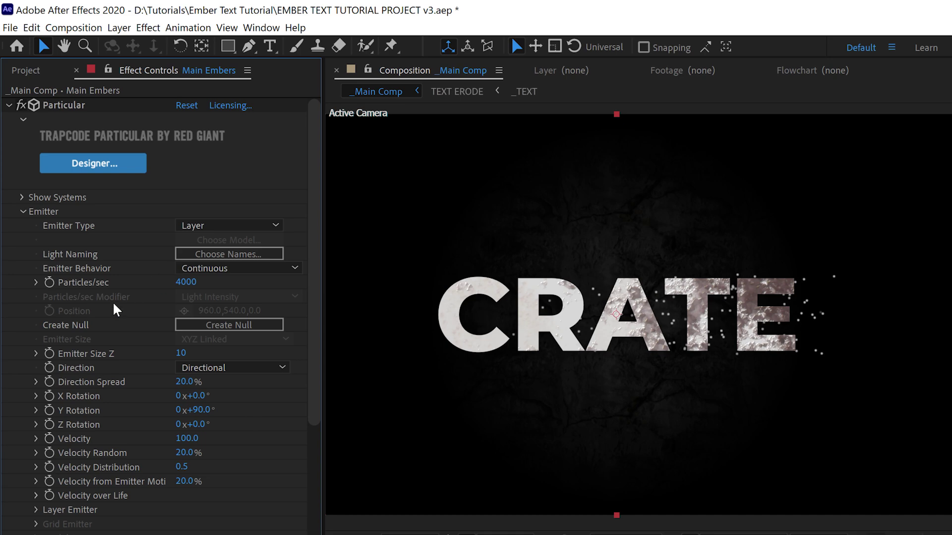
- Increase the particle Velocity to 1000
{"action": "left_click_drag", "start_coordinate": [185, 439], "coordinate": [347, 440]}
{"action": "left_click", "coordinate": [191, 439]}
{"action": "type", "text": "1000"}
{"action": "left_click", "coordinate": [237, 446]}
- Shape the Velocity over Life curve to start at zero, climb steeply early on and ease into full velocity
{"action": "left_click", "coordinate": [35, 496]}
{"action": "scroll", "coordinate": [83, 486], "scroll_direction": "down", "scroll_amount": 2}
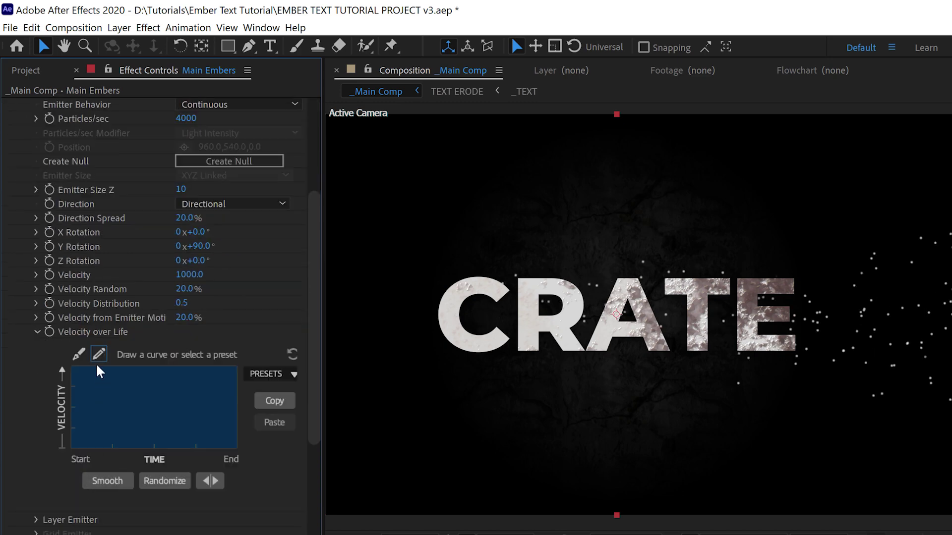
{"action": "left_click", "coordinate": [79, 353]}
{"action": "mouse_move", "coordinate": [72, 368]}
{"action": "left_mouse_down"}
{"action": "mouse_move", "coordinate": [79, 452]}
{"action": "mouse_move", "coordinate": [105, 450]}
{"action": "mouse_move", "coordinate": [109, 383]}
{"action": "mouse_move", "coordinate": [142, 370]}
{"action": "mouse_move", "coordinate": [124, 370]}
{"action": "left_mouse_up"}
{"action": "left_click_drag", "start_coordinate": [104, 448], "coordinate": [72, 448]}
{"action": "left_click_drag", "start_coordinate": [110, 381], "coordinate": [100, 447]}
{"action": "left_click_drag", "start_coordinate": [126, 374], "coordinate": [126, 383]}
{"action": "left_click", "coordinate": [109, 439]}
{"action": "left_click_drag", "start_coordinate": [110, 441], "coordinate": [100, 446]}
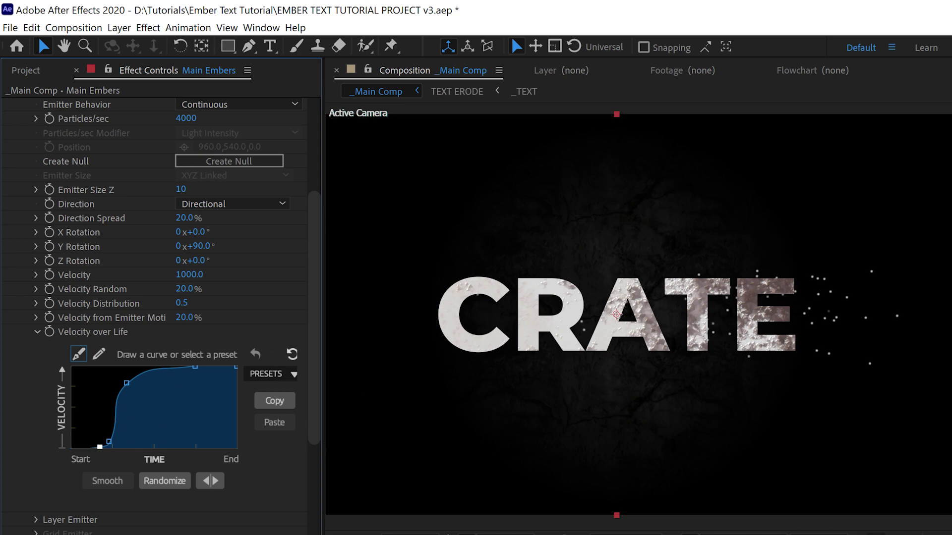
- Set the particle Life to 20 seconds and Life Random to 50%
{"action": "scroll", "coordinate": [239, 177], "scroll_direction": "up", "scroll_amount": 10}
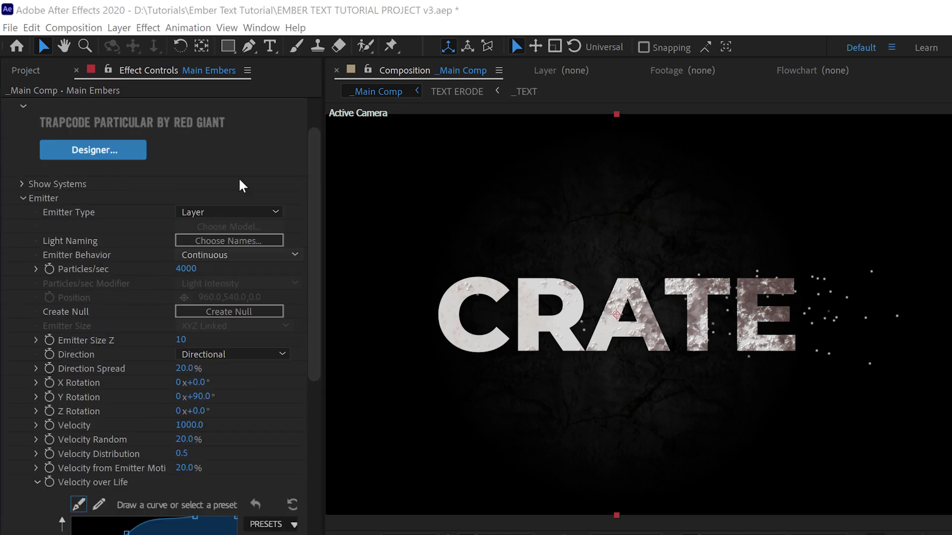
{"action": "left_click", "coordinate": [24, 195]}
{"action": "left_click", "coordinate": [22, 223]}
{"action": "scroll", "coordinate": [22, 223], "scroll_direction": "down", "scroll_amount": 1}
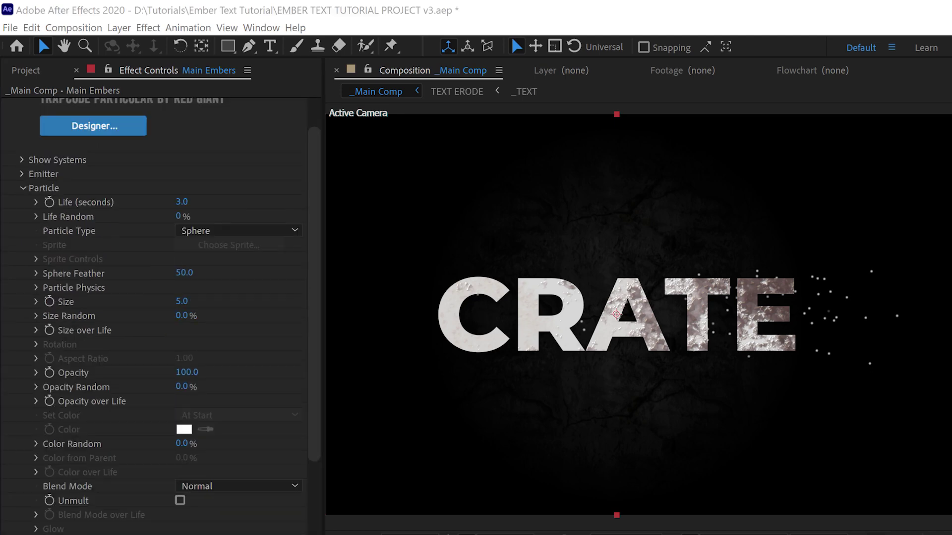
{"action": "left_click", "coordinate": [181, 202]}
{"action": "type", "text": "20"}
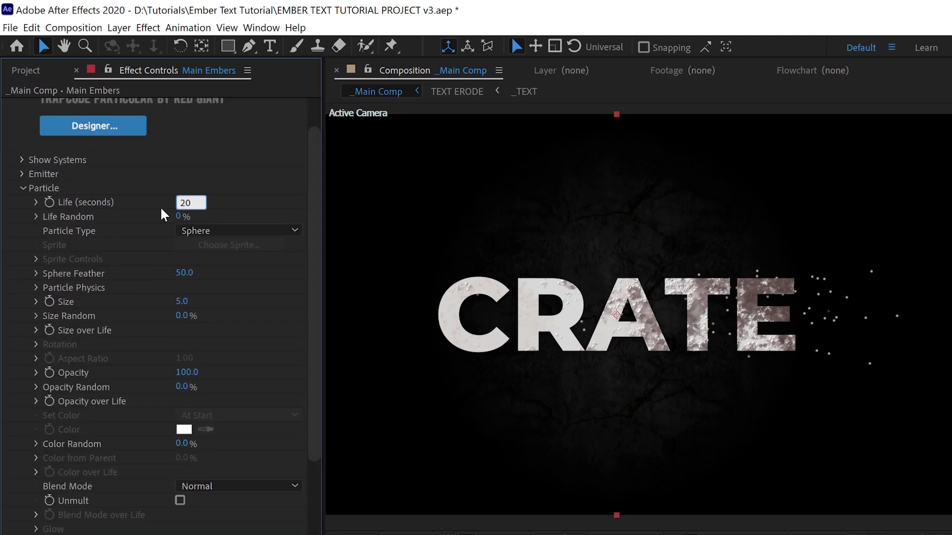
{"action": "left_click", "coordinate": [180, 217]}
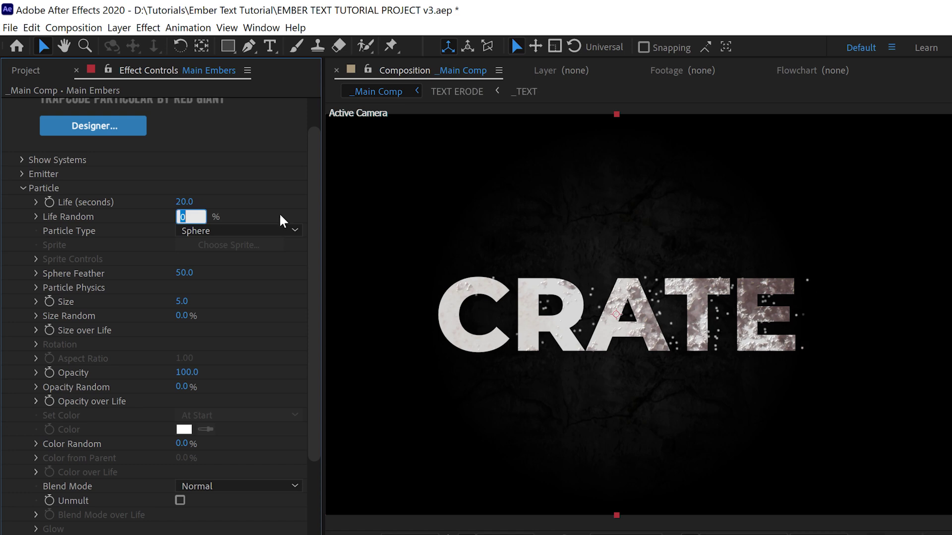
{"action": "type", "text": "50"}
- Set the Particle Type to Sprite and use the Looping_Burning_Ember_Particle_1 clip as the sprite layer
{"action": "left_click", "coordinate": [233, 231]}
{"action": "left_click", "coordinate": [228, 317]}
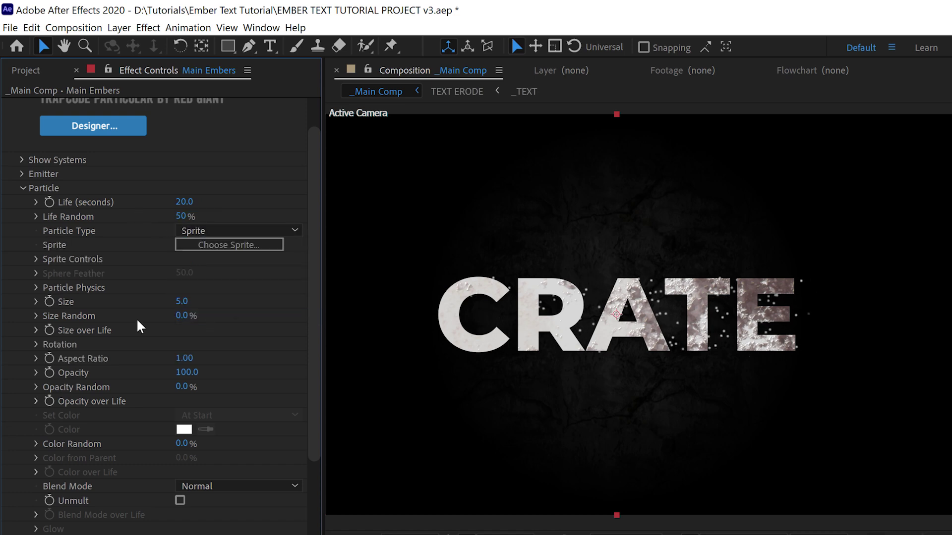
{"action": "left_click", "coordinate": [35, 259]}
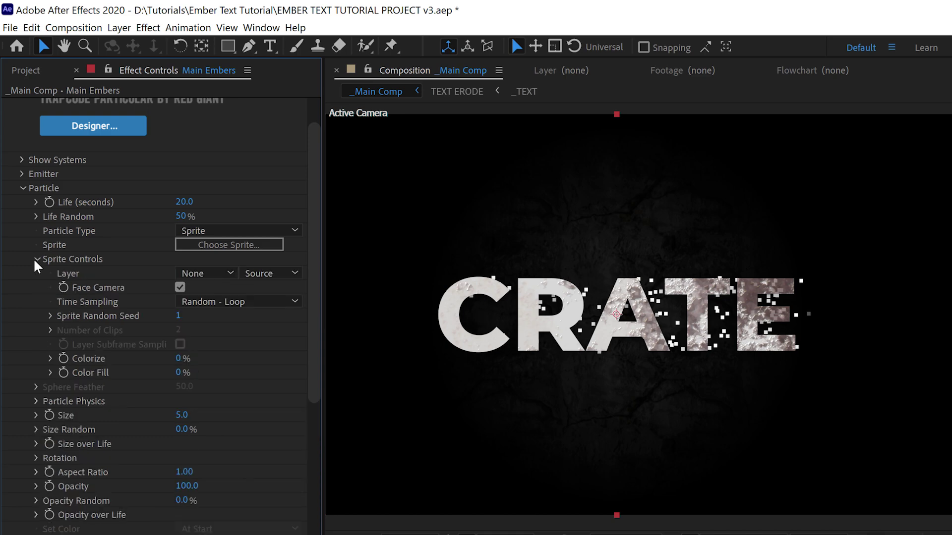
{"action": "left_click", "coordinate": [201, 274]}
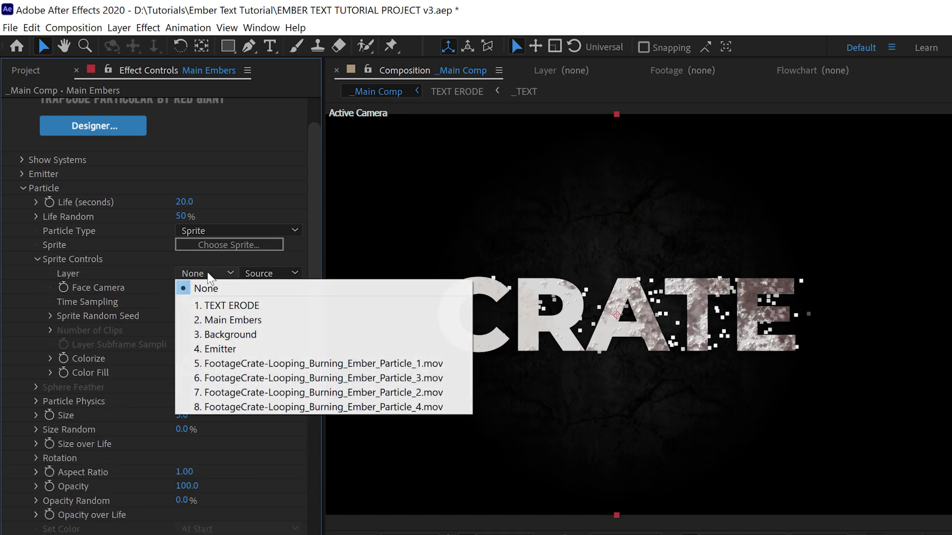
{"action": "left_click", "coordinate": [237, 364]}
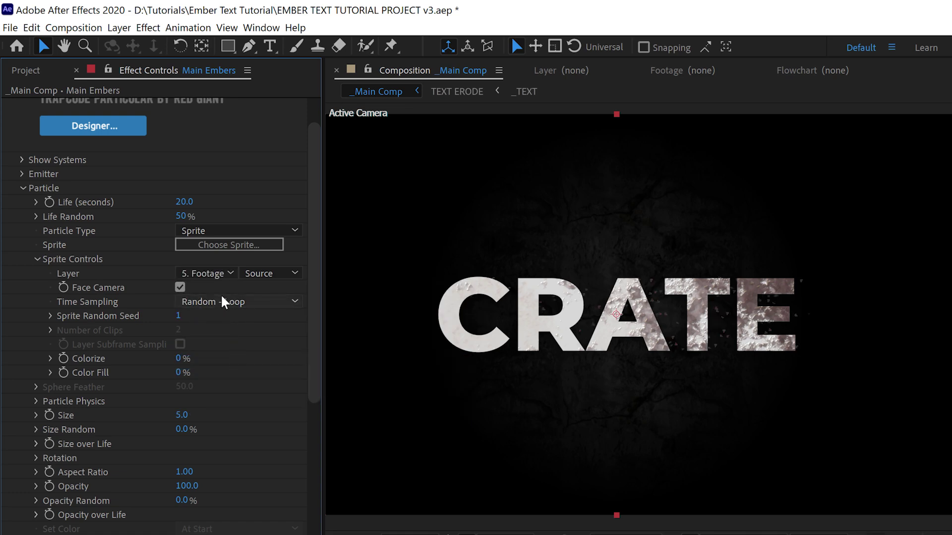
- Set the particle Size to 10 and Size Random to 50%
{"action": "left_click", "coordinate": [36, 415]}
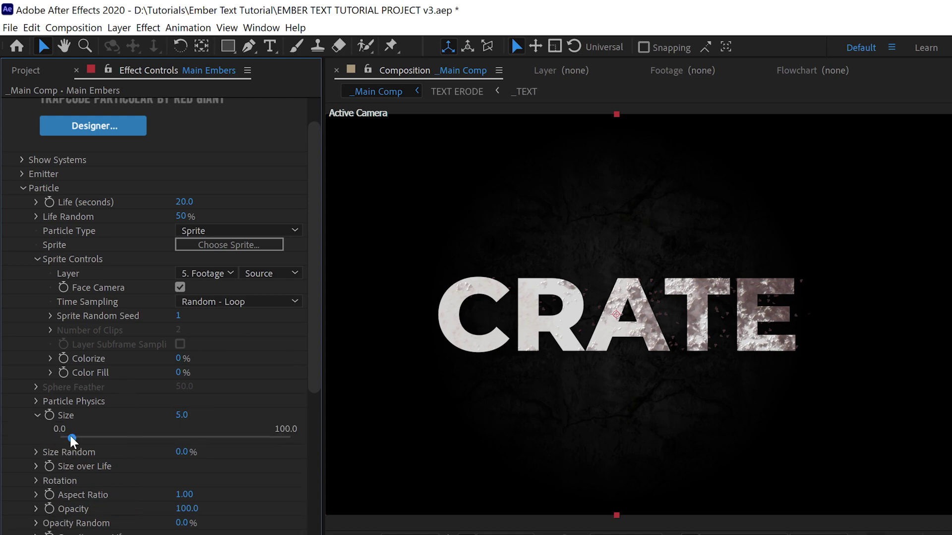
{"action": "left_click_drag", "start_coordinate": [71, 437], "coordinate": [82, 439]}
{"action": "left_click", "coordinate": [184, 414]}
{"action": "type", "text": "10"}
{"action": "key", "text": "Return"}
{"action": "left_click", "coordinate": [35, 415]}
{"action": "scroll", "coordinate": [31, 395], "scroll_direction": "down", "scroll_amount": 2}
{"action": "left_click", "coordinate": [183, 392]}
{"action": "type", "text": "30"}
{"action": "key", "text": "Return"}
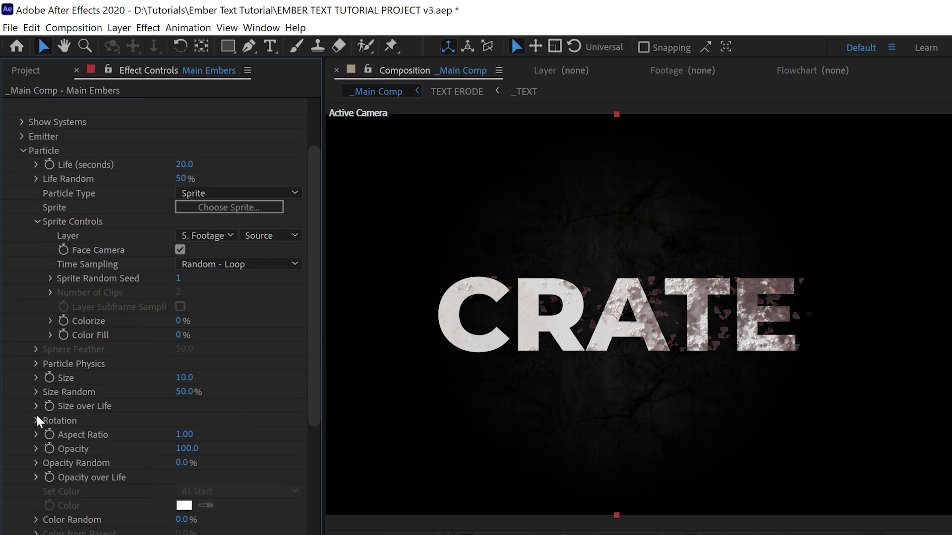
- Shape the Size over Life curve with a declining preset, rising quickly from zero before tapering off, and preview the animation
{"action": "left_click", "coordinate": [36, 406]}
{"action": "scroll", "coordinate": [35, 404], "scroll_direction": "down", "scroll_amount": 1}
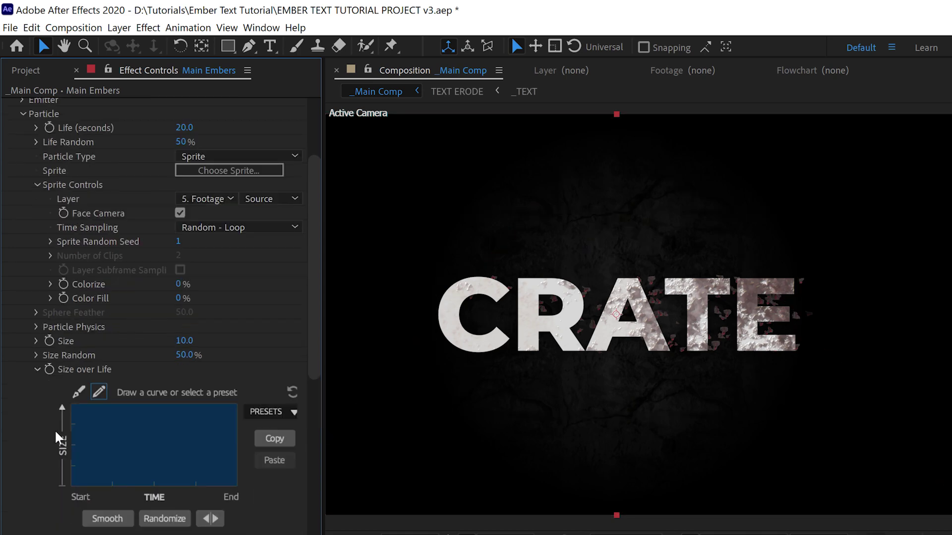
{"action": "left_click", "coordinate": [78, 392]}
{"action": "left_click_drag", "start_coordinate": [73, 405], "coordinate": [70, 486]}
{"action": "left_click", "coordinate": [271, 412]}
{"action": "left_click", "coordinate": [266, 463]}
{"action": "left_click", "coordinate": [77, 392]}
{"action": "left_click_drag", "start_coordinate": [89, 441], "coordinate": [85, 411]}
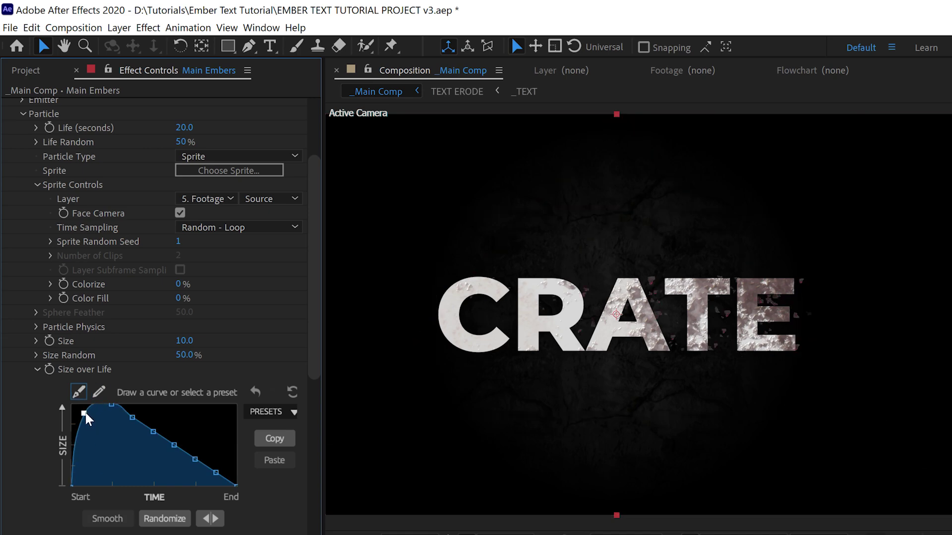
{"action": "key", "text": "space"}
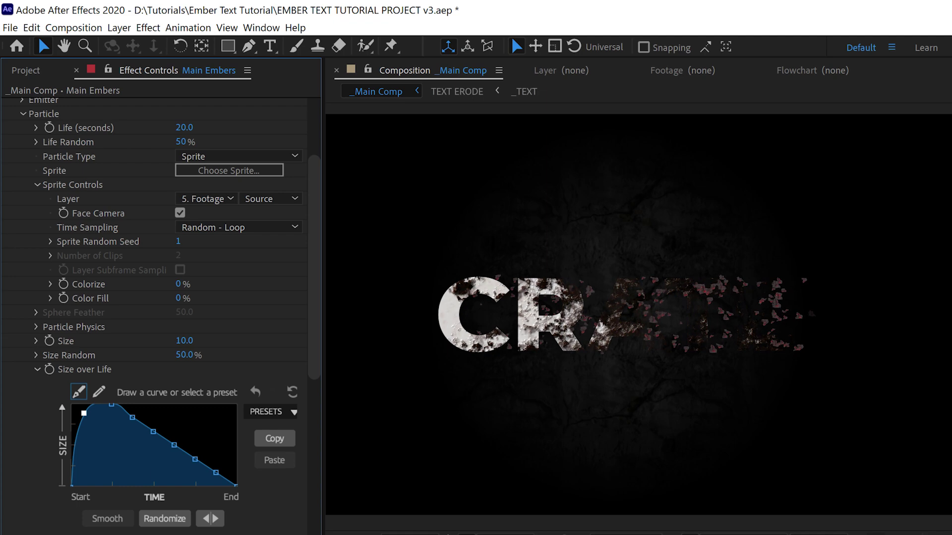
{"action": "key", "text": "space"}
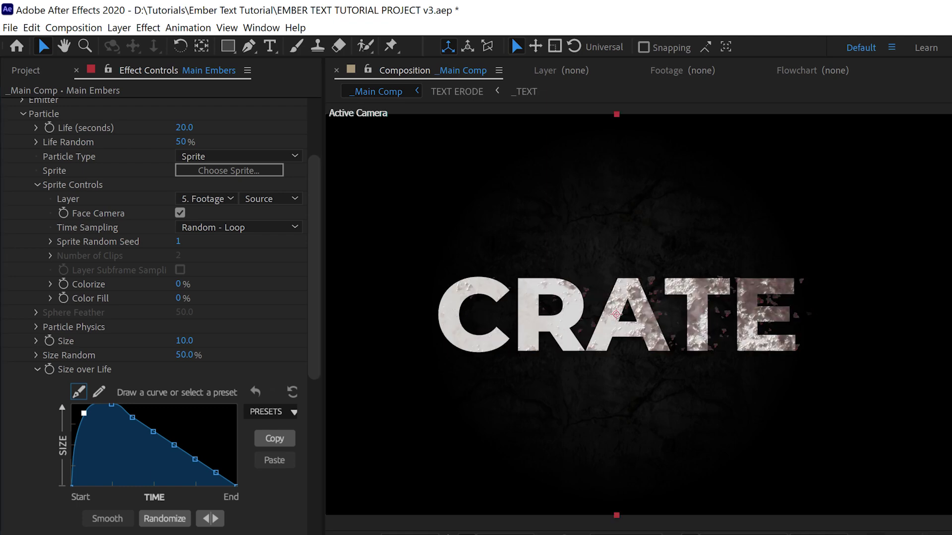
- Set the particles' Random Rotation to 100 and Orient to Motion to 69%
{"action": "left_click", "coordinate": [37, 184]}
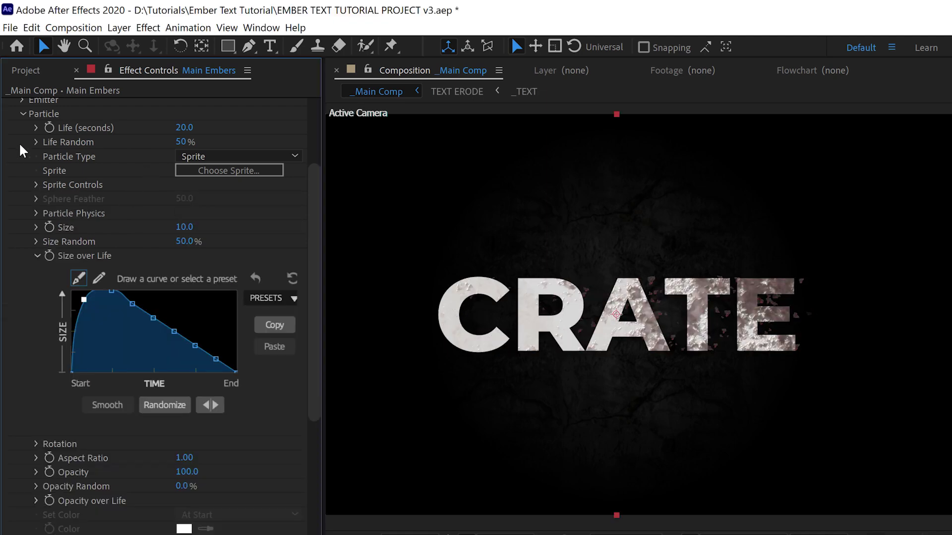
{"action": "left_click", "coordinate": [37, 256]}
{"action": "left_click", "coordinate": [37, 270]}
{"action": "scroll", "coordinate": [302, 239], "scroll_direction": "down", "scroll_amount": 3}
{"action": "left_click", "coordinate": [51, 253]}
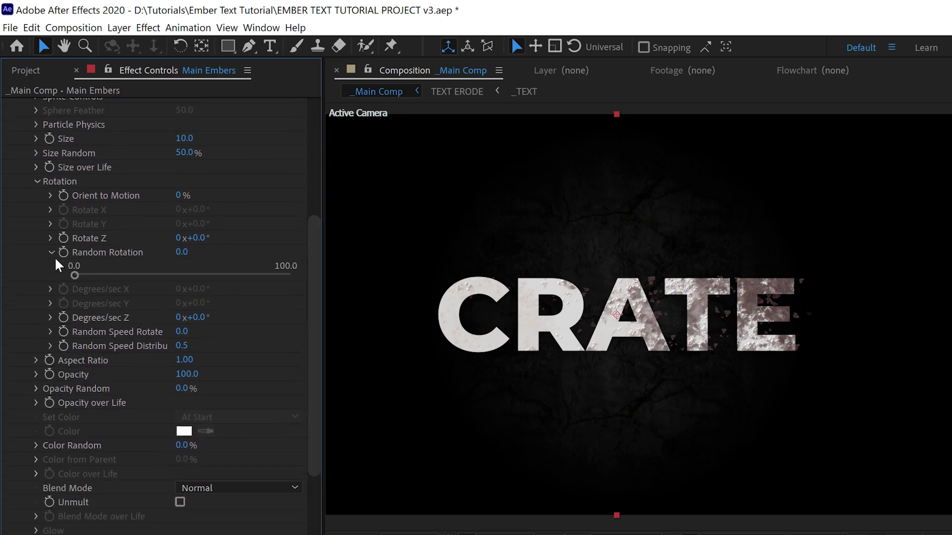
{"action": "left_click_drag", "start_coordinate": [74, 276], "coordinate": [173, 276]}
{"action": "left_click_drag", "start_coordinate": [277, 276], "coordinate": [322, 277]}
{"action": "left_click", "coordinate": [51, 252]}
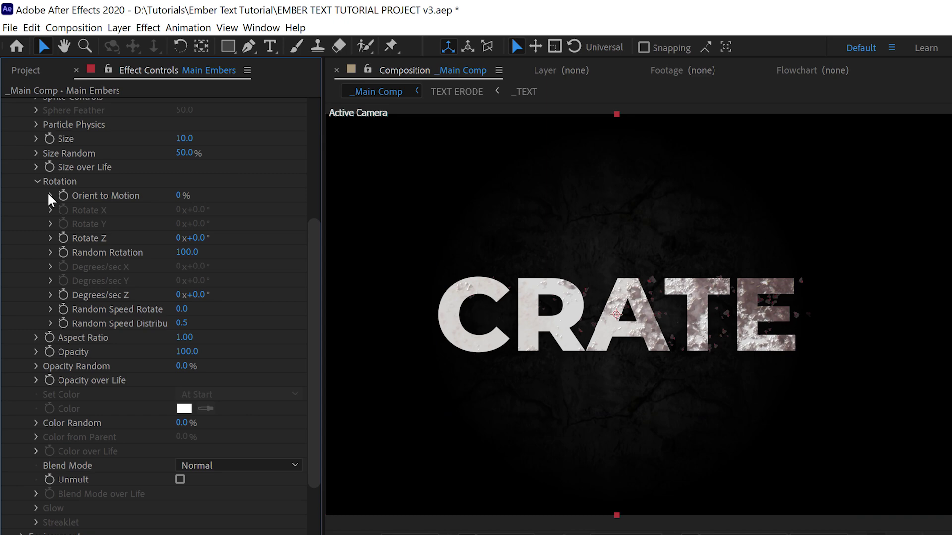
{"action": "left_click", "coordinate": [49, 195]}
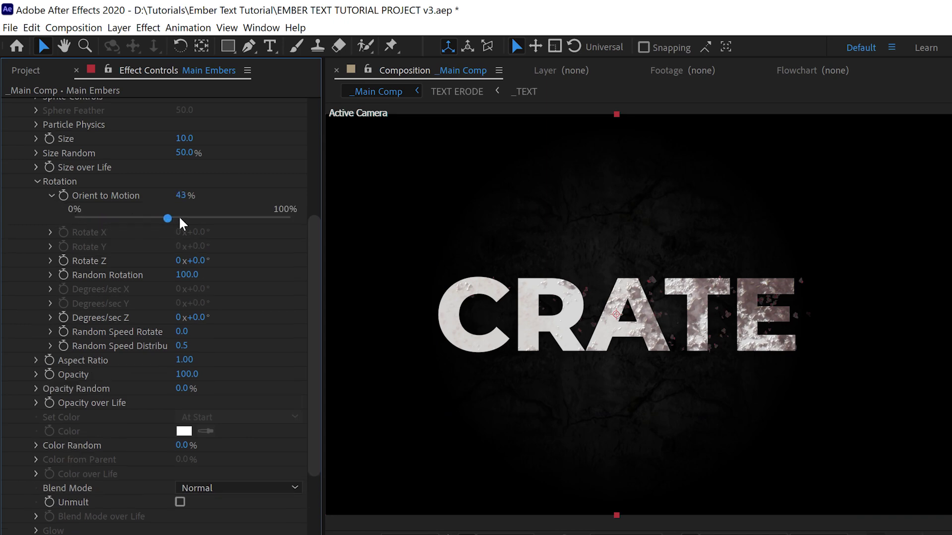
{"action": "left_click_drag", "start_coordinate": [193, 218], "coordinate": [225, 218]}
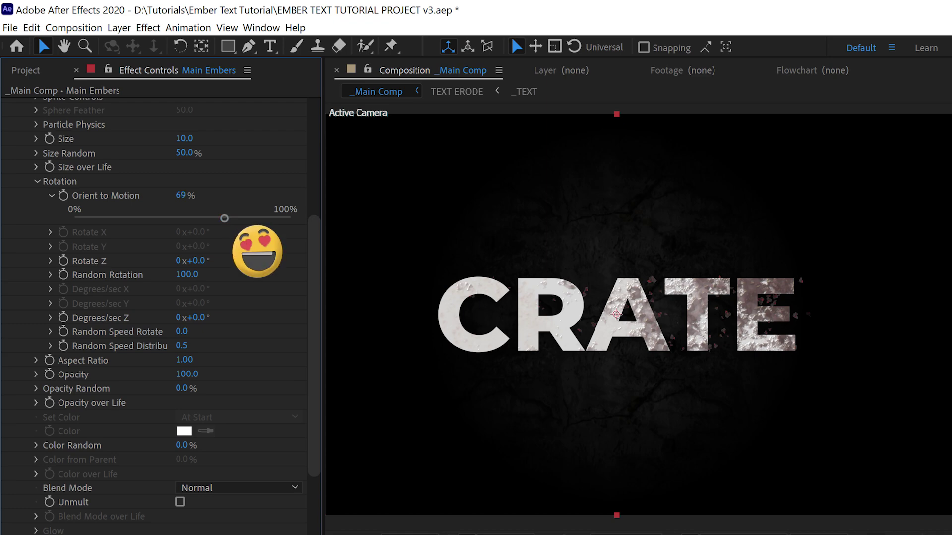
- Set the particle environment's Gravity to -30 and Wind X to 86
{"action": "scroll", "coordinate": [253, 155], "scroll_direction": "up", "scroll_amount": 7}
{"action": "left_click", "coordinate": [23, 175]}
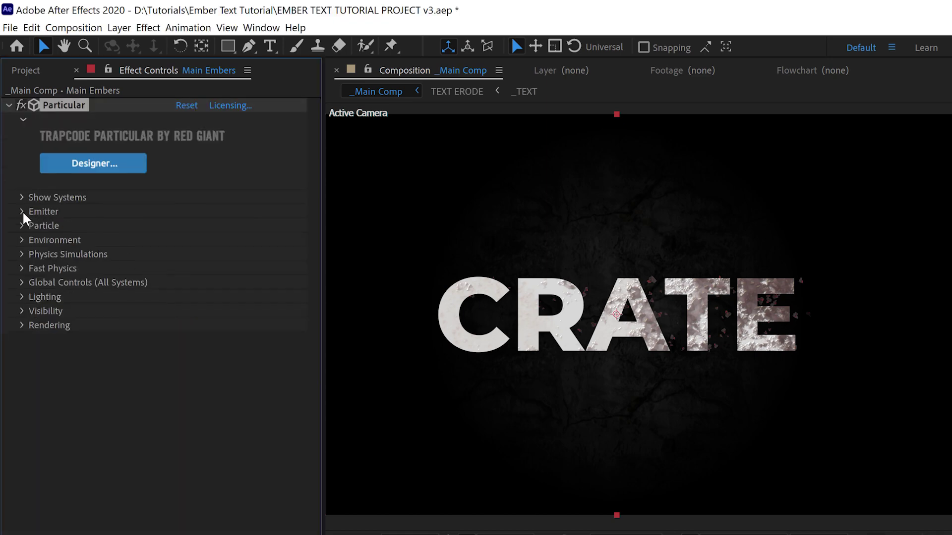
{"action": "left_click", "coordinate": [23, 239]}
{"action": "left_click", "coordinate": [36, 254]}
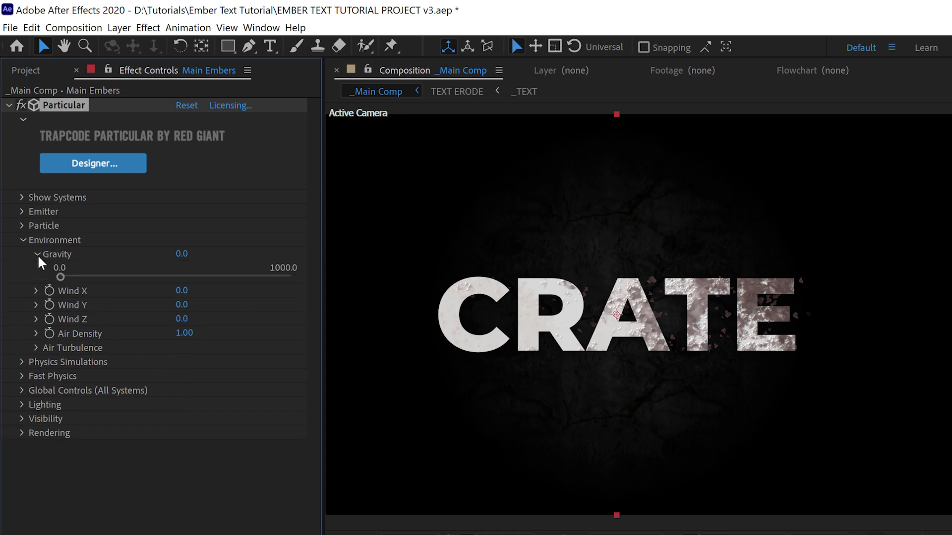
{"action": "left_click_drag", "start_coordinate": [179, 255], "coordinate": [176, 263]}
{"action": "left_click", "coordinate": [183, 253]}
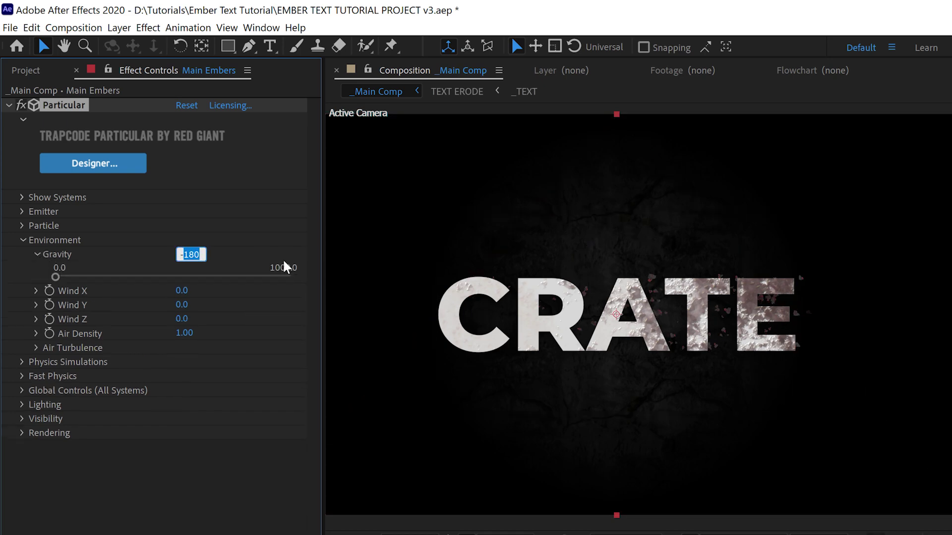
{"action": "type", "text": "-30"}
{"action": "key", "text": "Return"}
{"action": "left_click", "coordinate": [36, 290]}
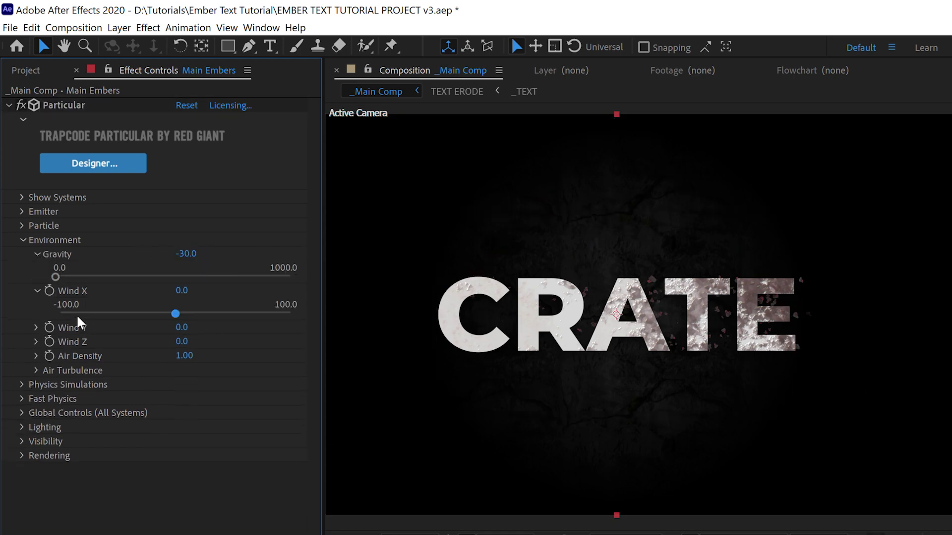
{"action": "left_click_drag", "start_coordinate": [175, 313], "coordinate": [274, 313]}
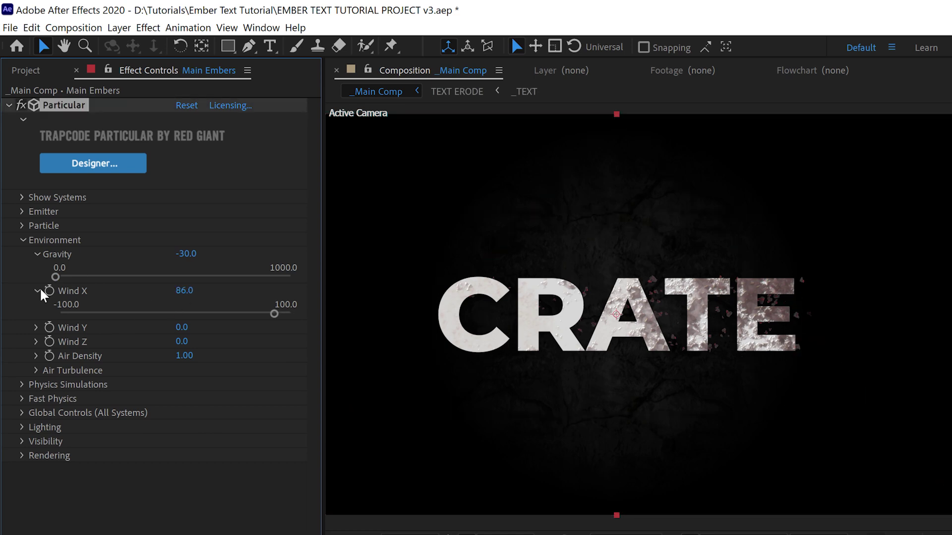
- Set Air Turbulence Affect Position to 70 and Move with Wind to 92%
{"action": "left_click", "coordinate": [36, 370]}
{"action": "left_click", "coordinate": [38, 254]}
{"action": "left_click", "coordinate": [36, 268]}
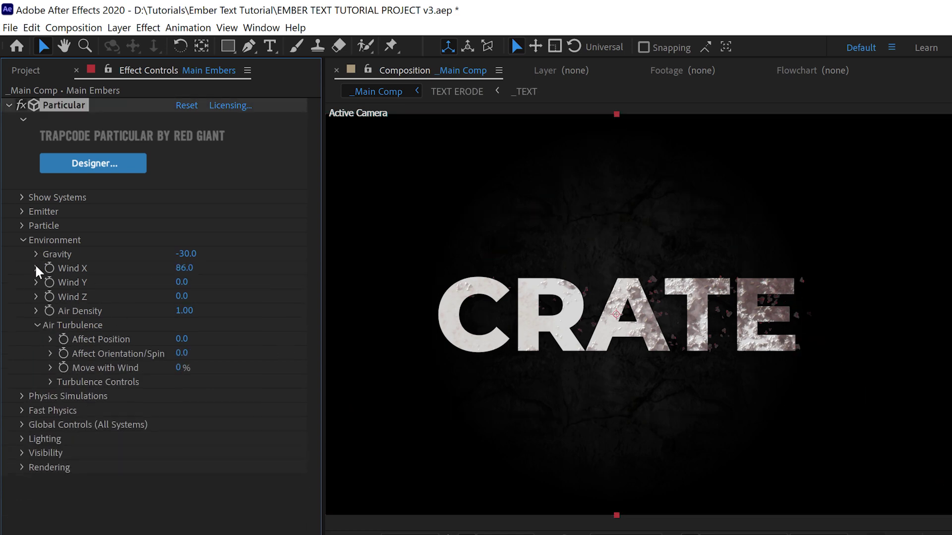
{"action": "left_click_drag", "start_coordinate": [182, 339], "coordinate": [268, 343]}
{"action": "left_click", "coordinate": [188, 339]}
{"action": "type", "text": "70"}
{"action": "key", "text": "Return"}
{"action": "left_click_drag", "start_coordinate": [181, 367], "coordinate": [225, 370]}
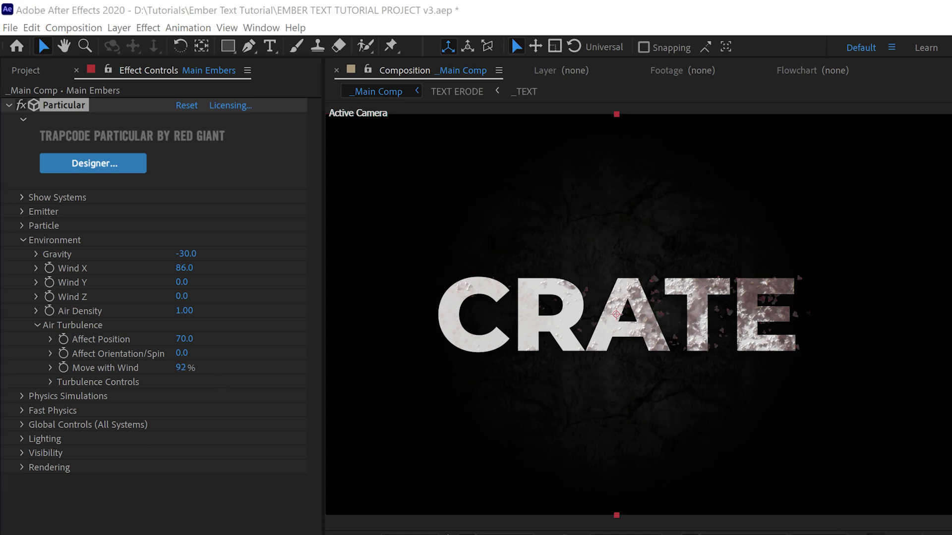
- Enable Meander in the physics simulations and adjust its Affect Speed
{"action": "left_click", "coordinate": [23, 240]}
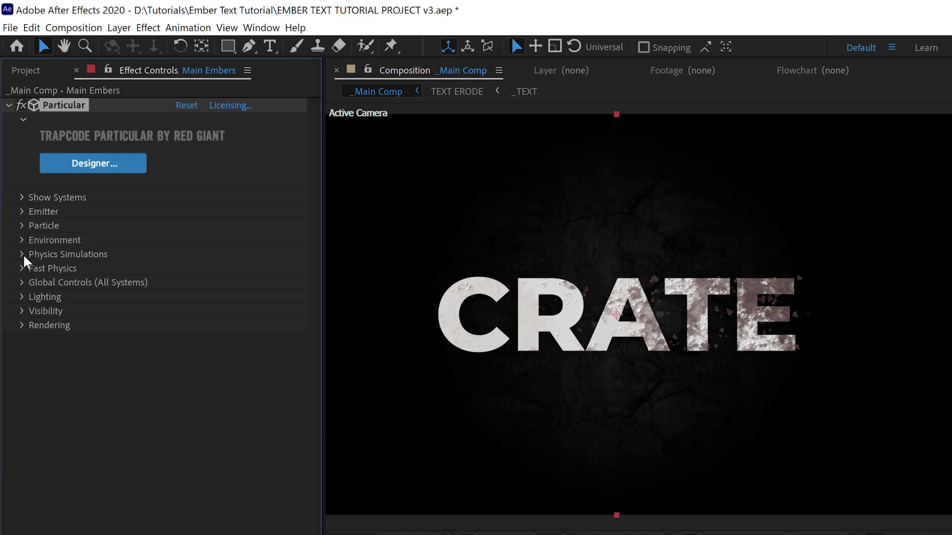
{"action": "left_click", "coordinate": [22, 254]}
{"action": "left_click", "coordinate": [35, 282]}
{"action": "left_click", "coordinate": [180, 296]}
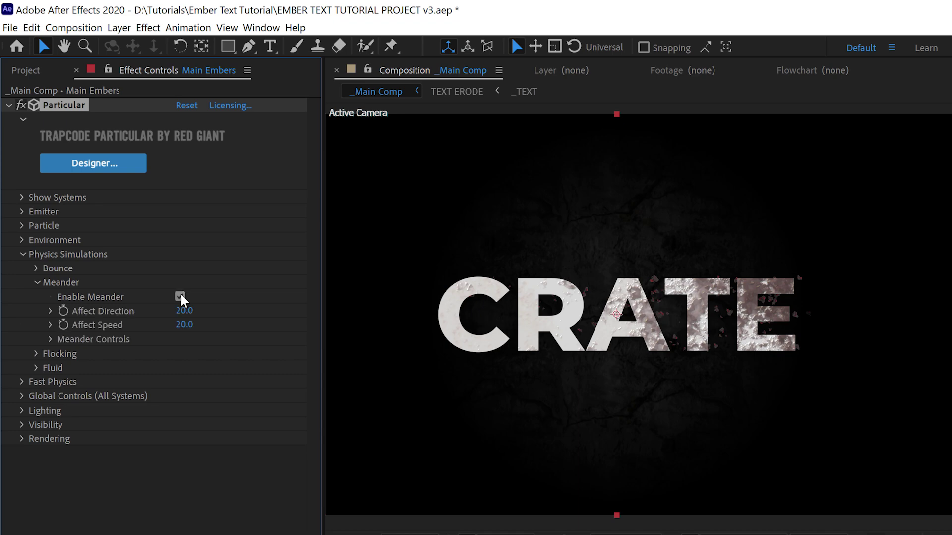
{"action": "left_click", "coordinate": [50, 311]}
{"action": "left_click", "coordinate": [51, 347]}
{"action": "left_click", "coordinate": [52, 385]}
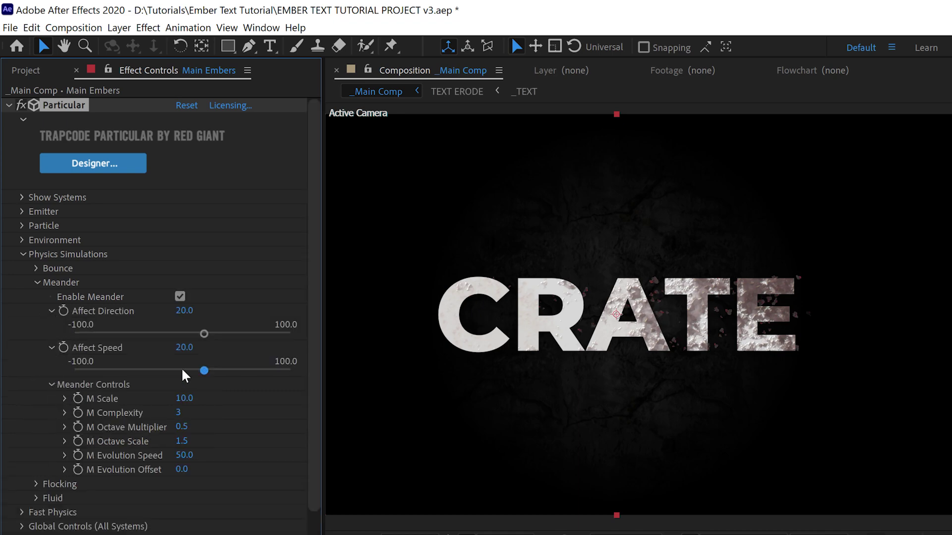
{"action": "left_click_drag", "start_coordinate": [190, 370], "coordinate": [217, 370]}
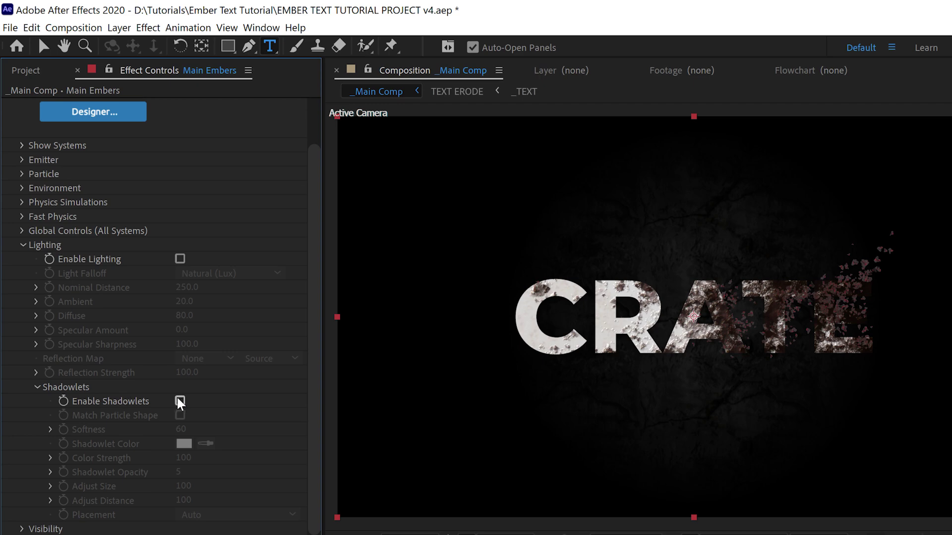
- Enable Shadowlets in the particle lighting and increase the Shadowlet Opacity
{"action": "left_click", "coordinate": [179, 400]}
{"action": "left_click", "coordinate": [44, 46]}
{"action": "scroll", "coordinate": [563, 368], "scroll_direction": "up", "scroll_amount": 2}
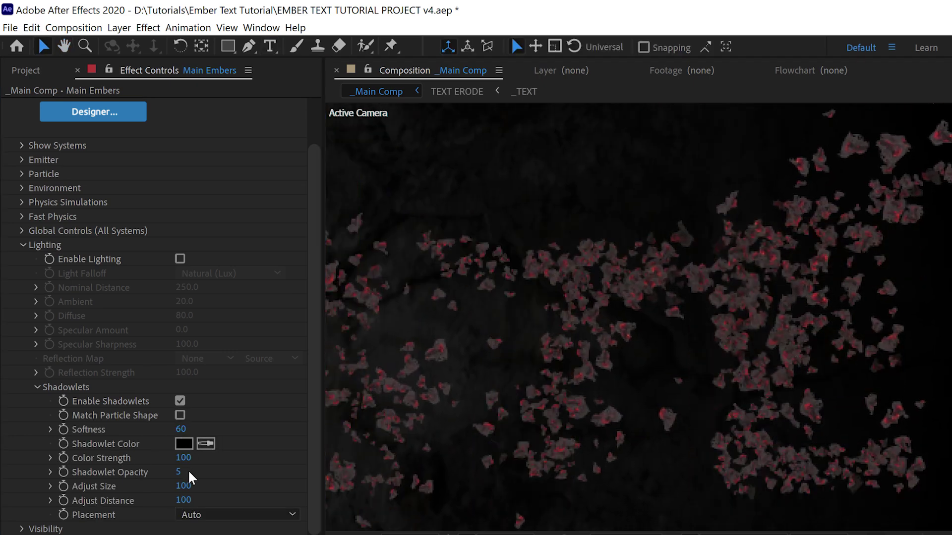
{"action": "left_click", "coordinate": [50, 472]}
{"action": "left_click_drag", "start_coordinate": [184, 495], "coordinate": [294, 494]}
{"action": "left_click_drag", "start_coordinate": [179, 473], "coordinate": [218, 463]}
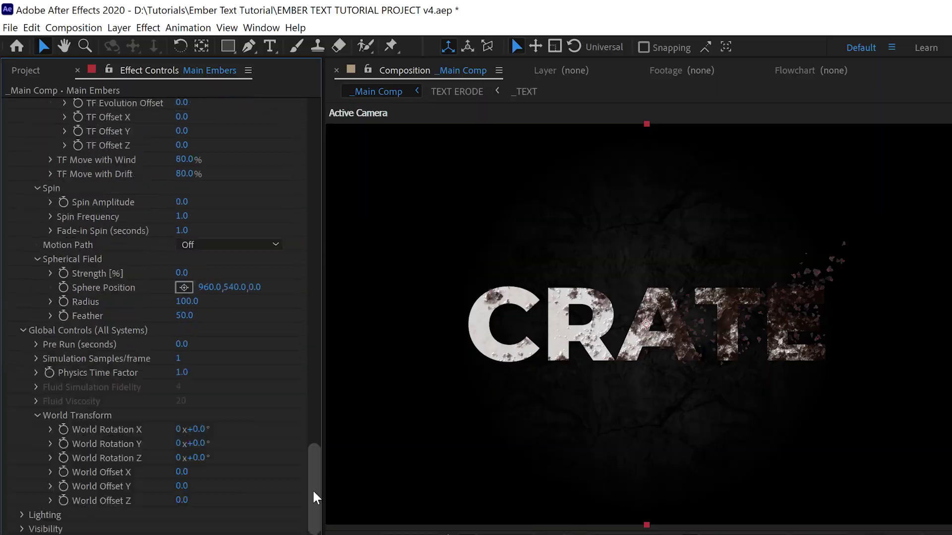
- Divide the emitter's Particles/sec value by 4, bringing it to 10000
{"action": "left_click_drag", "start_coordinate": [313, 481], "coordinate": [320, 363]}
{"action": "left_click", "coordinate": [22, 211]}
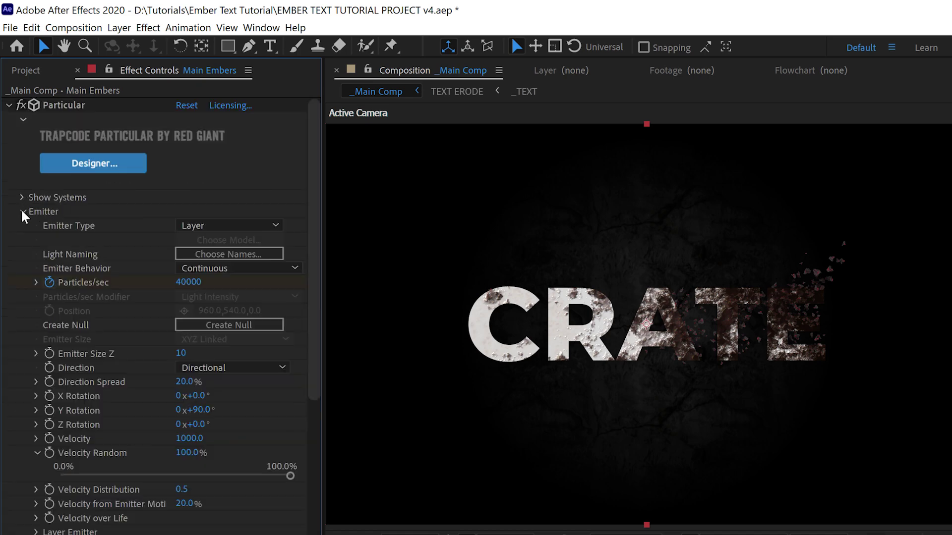
{"action": "scroll", "coordinate": [199, 218], "scroll_direction": "down", "scroll_amount": 2}
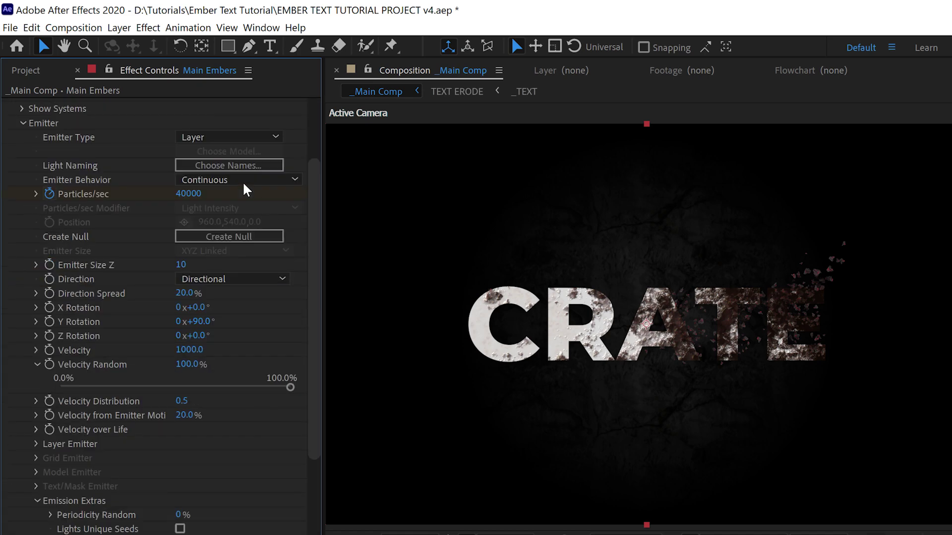
{"action": "left_click", "coordinate": [191, 194]}
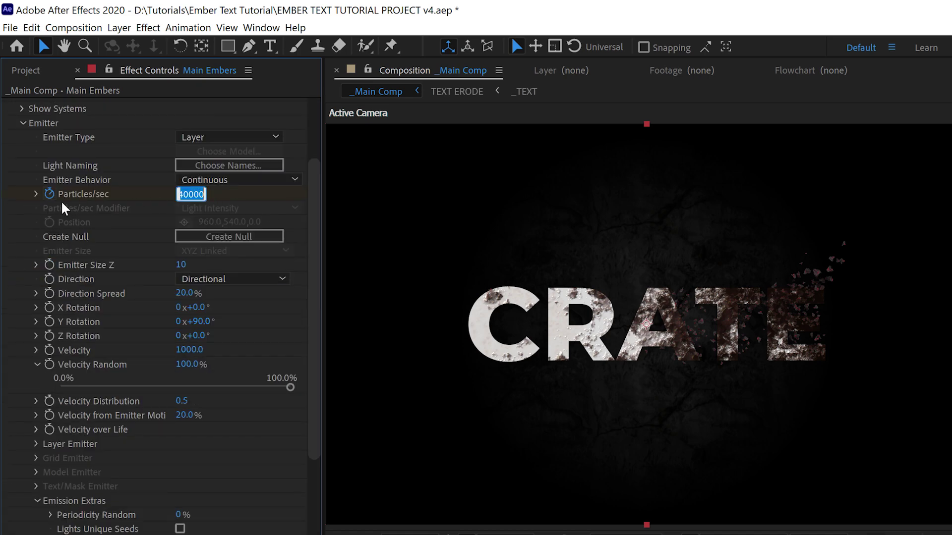
{"action": "left_click", "coordinate": [36, 194]}
{"action": "left_click", "coordinate": [198, 194]}
{"action": "left_click", "coordinate": [201, 195]}
{"action": "type", "text": "/4"}
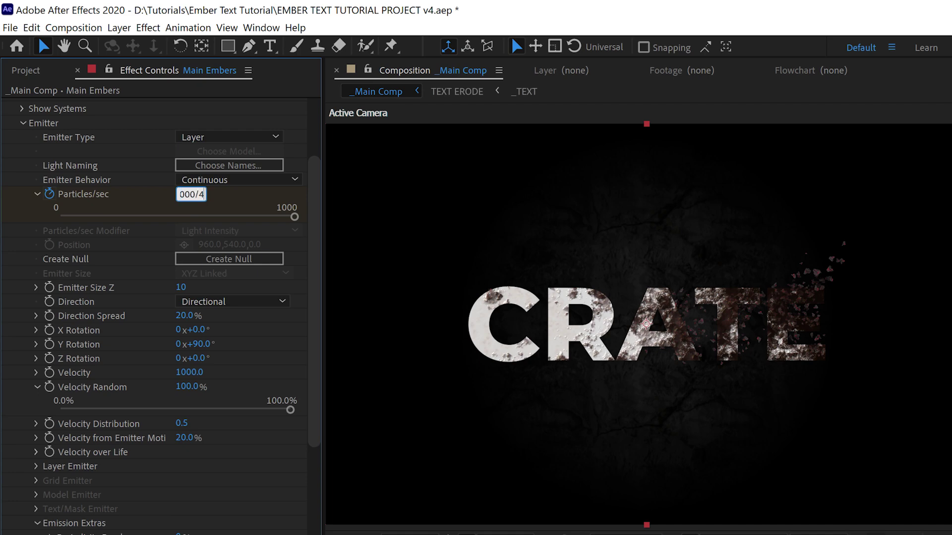
{"action": "type", "text": "/4"}
{"action": "key", "text": "Return"}
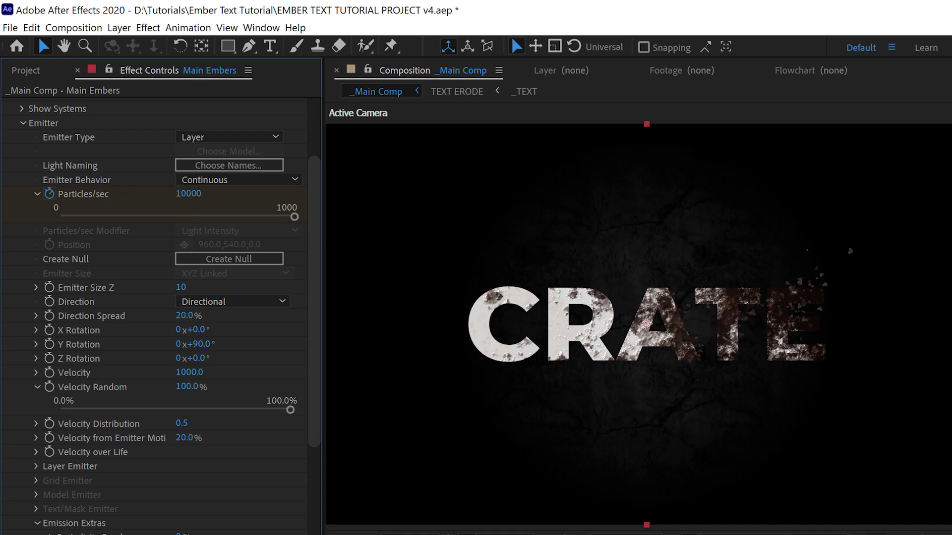
- Duplicate the primary particle system in the Designer to create Systems 2, 3 and 4, and apply the changes
{"action": "left_click_drag", "start_coordinate": [313, 187], "coordinate": [313, 136]}
{"action": "left_click", "coordinate": [94, 153]}
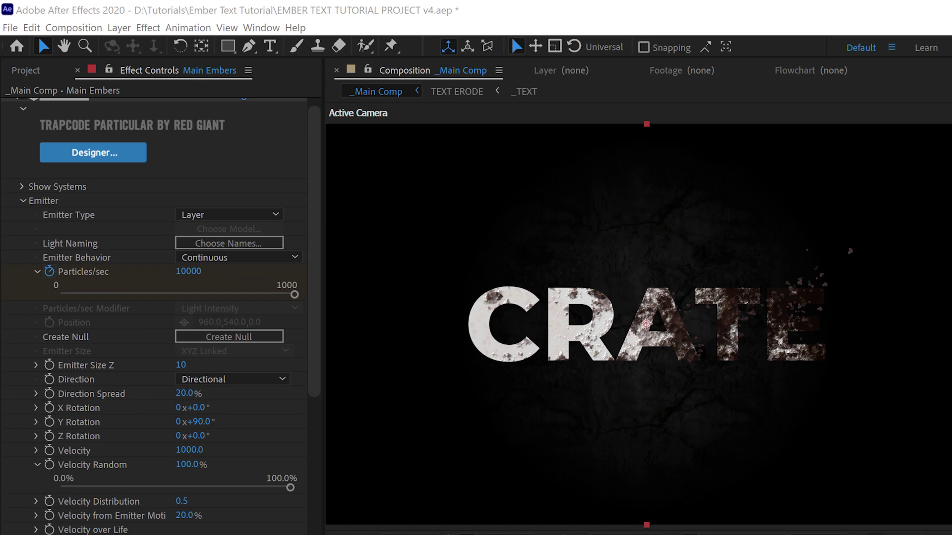
{"action": "left_click", "coordinate": [23, 201]}
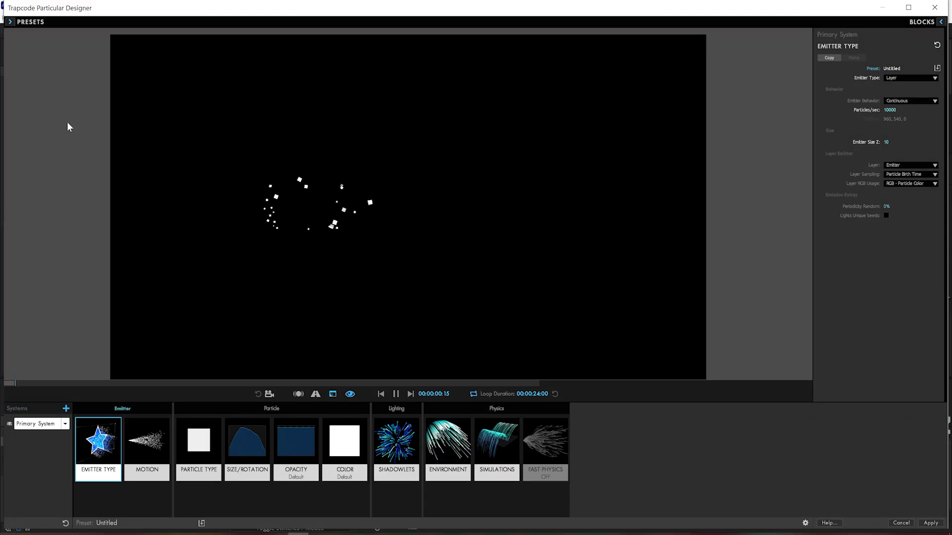
{"action": "left_click", "coordinate": [65, 424]}
{"action": "left_click", "coordinate": [70, 314]}
{"action": "left_click", "coordinate": [65, 438]}
{"action": "left_click", "coordinate": [75, 315]}
{"action": "left_click", "coordinate": [65, 451]}
{"action": "left_click", "coordinate": [78, 325]}
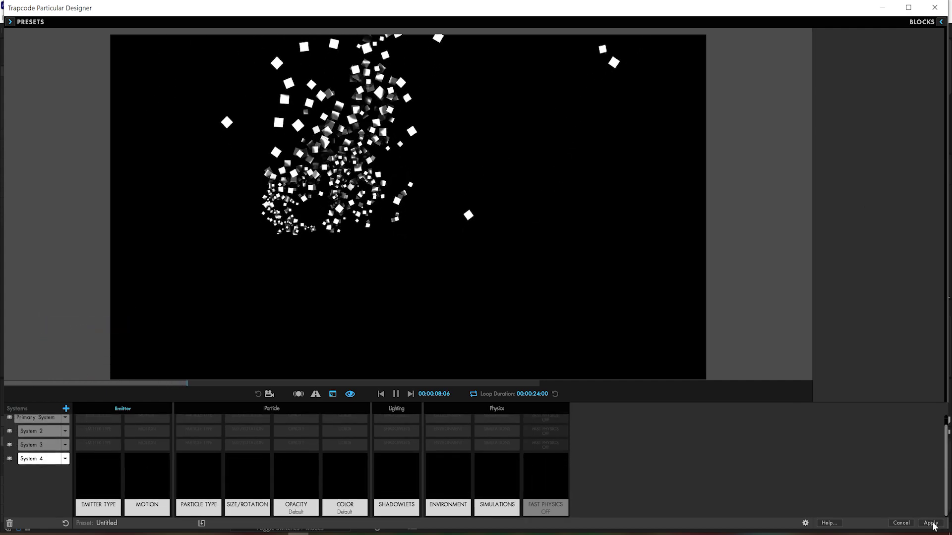
{"action": "left_click", "coordinate": [930, 523]}
- Select System 2 and set its sprite layer to the ember footage clip on layer 7, with Random - Loop time sampling
{"action": "left_click", "coordinate": [15, 183]}
{"action": "left_click", "coordinate": [15, 184]}
{"action": "left_click", "coordinate": [15, 134]}
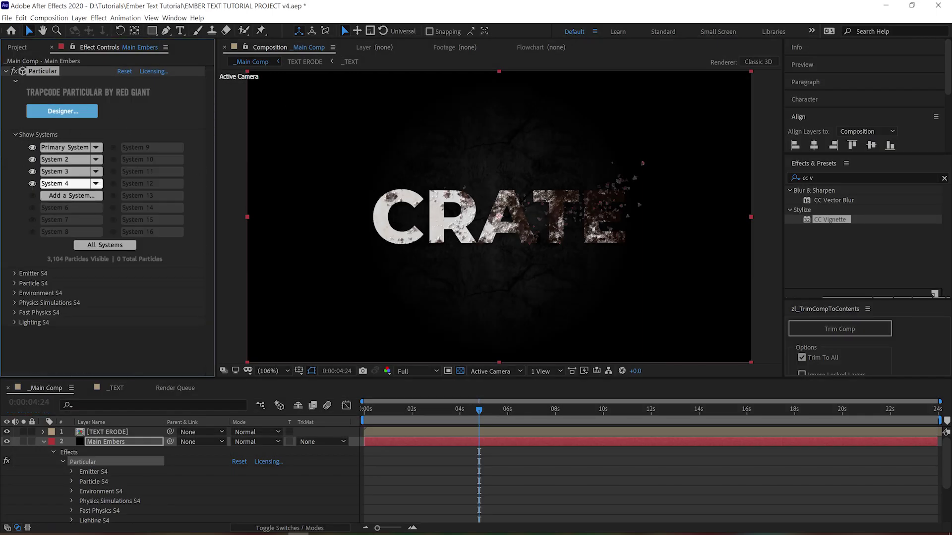
{"action": "left_click", "coordinate": [64, 159]}
{"action": "left_click", "coordinate": [14, 135]}
{"action": "left_click", "coordinate": [15, 145]}
{"action": "scroll", "coordinate": [64, 282], "scroll_direction": "down", "scroll_amount": 5}
{"action": "left_click_drag", "start_coordinate": [211, 119], "coordinate": [210, 174]}
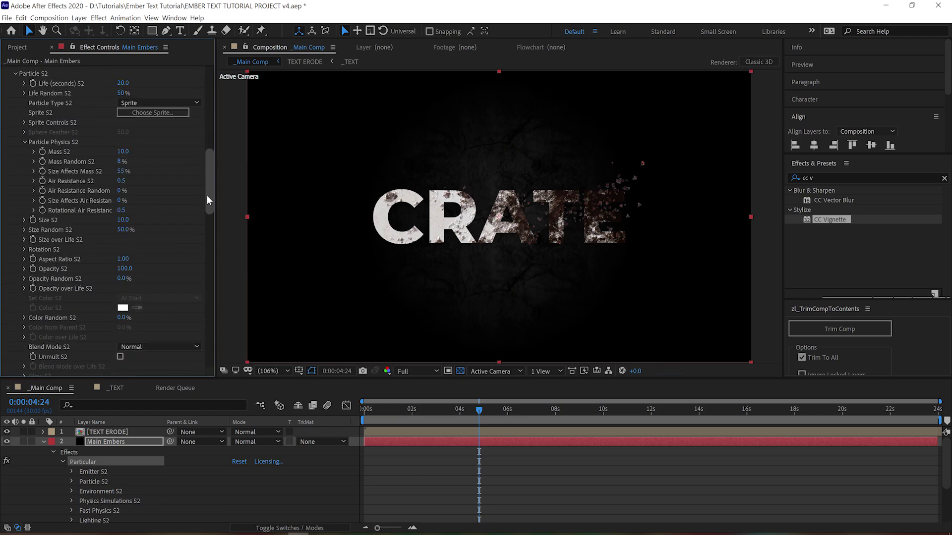
{"action": "left_click_drag", "start_coordinate": [208, 200], "coordinate": [210, 108]}
{"action": "left_click", "coordinate": [15, 144]}
{"action": "left_click", "coordinate": [25, 204]}
{"action": "left_click", "coordinate": [148, 213]}
{"action": "key", "text": "Escape"}
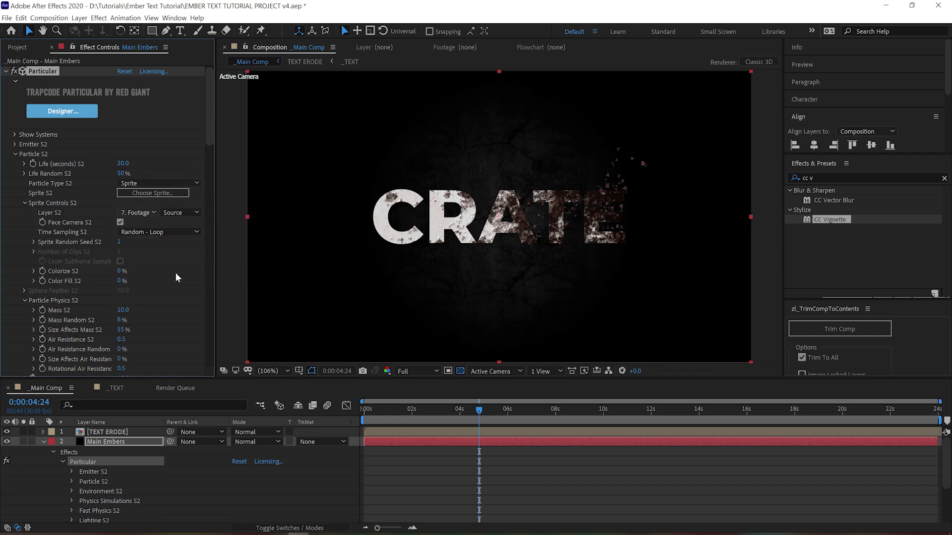
- Select System 3, change its emitter Random Seed, and assign a different ember clip as its sprite layer
{"action": "left_click", "coordinate": [15, 135]}
{"action": "left_click", "coordinate": [65, 170]}
{"action": "scroll", "coordinate": [75, 302], "scroll_direction": "down", "scroll_amount": 10}
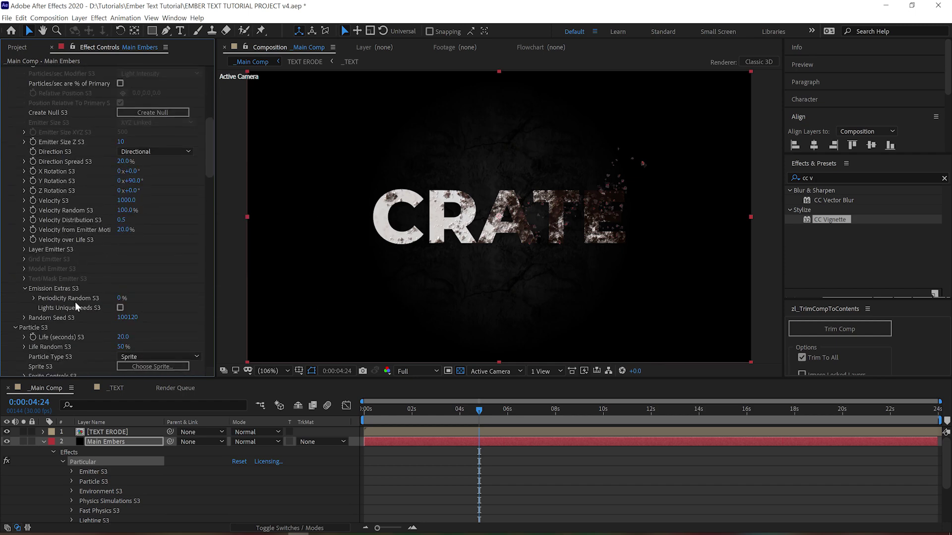
{"action": "scroll", "coordinate": [77, 310], "scroll_direction": "down", "scroll_amount": 2}
{"action": "left_click_drag", "start_coordinate": [115, 164], "coordinate": [92, 162]}
{"action": "left_click", "coordinate": [24, 221]}
{"action": "left_click", "coordinate": [139, 231]}
{"action": "left_click", "coordinate": [166, 314]}
- Select System 4 and go to its emitter and particle settings
{"action": "scroll", "coordinate": [166, 314], "scroll_direction": "up", "scroll_amount": 10}
{"action": "left_click", "coordinate": [55, 185]}
{"action": "scroll", "coordinate": [138, 315], "scroll_direction": "down", "scroll_amount": 4}
{"action": "scroll", "coordinate": [137, 316], "scroll_direction": "down", "scroll_amount": 8}
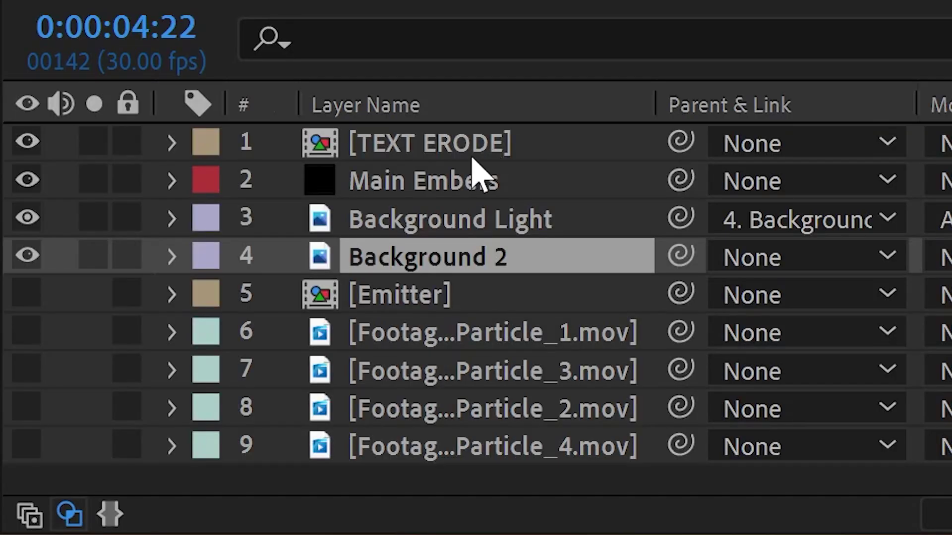
- Duplicate the Main Embers layer, move the copy above TEXT ERODE, and rename it Top Embers
{"action": "left_click", "coordinate": [464, 181]}
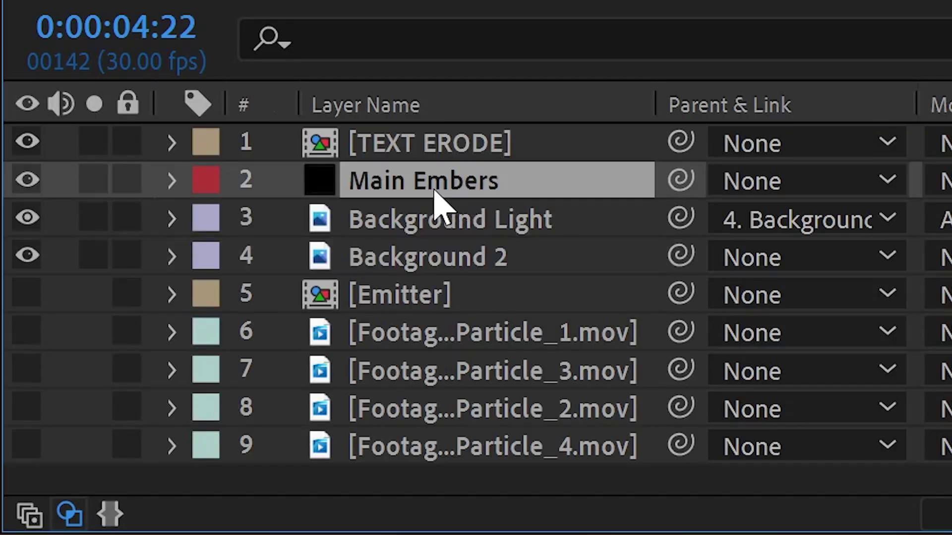
{"action": "key", "text": "ctrl+d"}
{"action": "left_click_drag", "start_coordinate": [410, 171], "coordinate": [422, 136]}
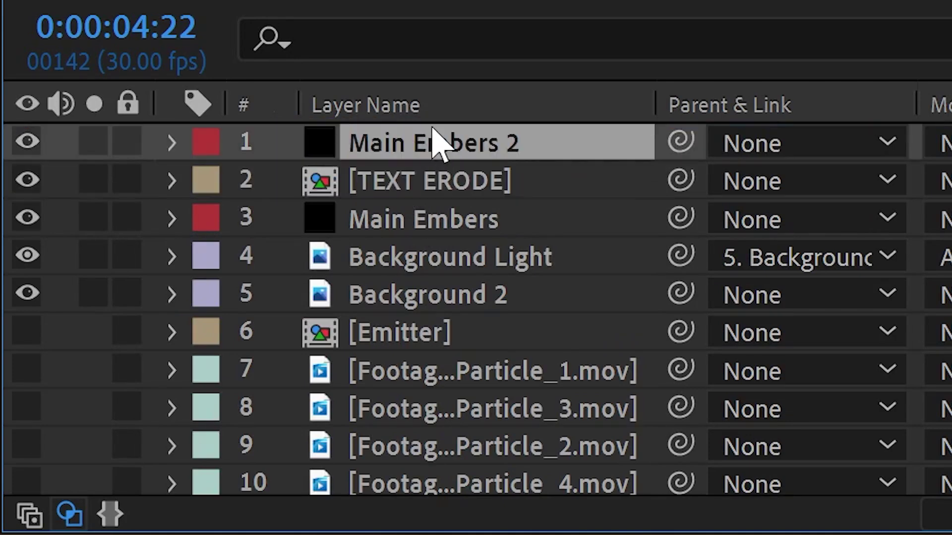
{"action": "key", "text": "Return"}
{"action": "type", "text": "Top Embers"}
{"action": "key", "text": "Return"}
- Delete Systems 2, 3 and 4 from the Top Embers particle effect, keeping only the primary system
{"action": "left_click", "coordinate": [22, 166]}
{"action": "left_click", "coordinate": [132, 200]}
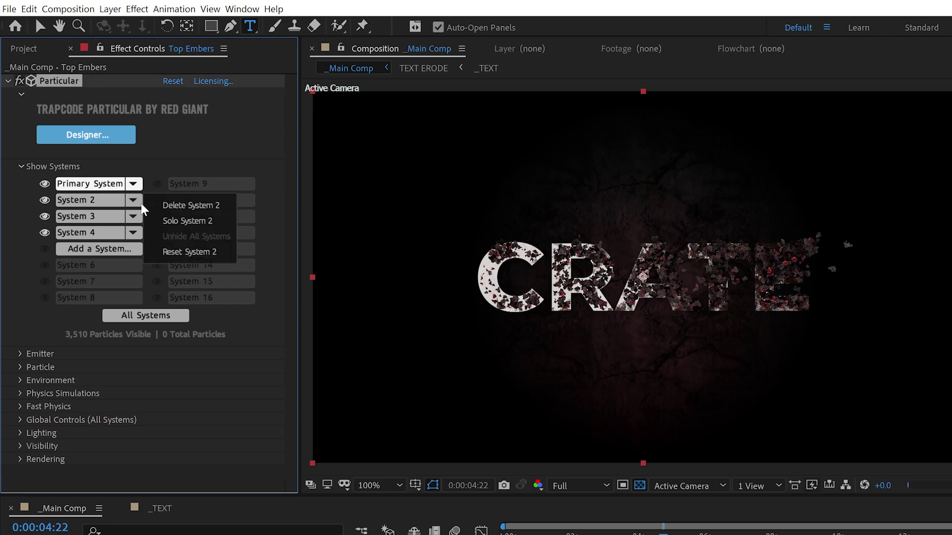
{"action": "left_click", "coordinate": [164, 205]}
{"action": "left_click", "coordinate": [133, 216]}
{"action": "left_click", "coordinate": [168, 221]}
{"action": "left_click", "coordinate": [133, 232]}
{"action": "left_click", "coordinate": [166, 238]}
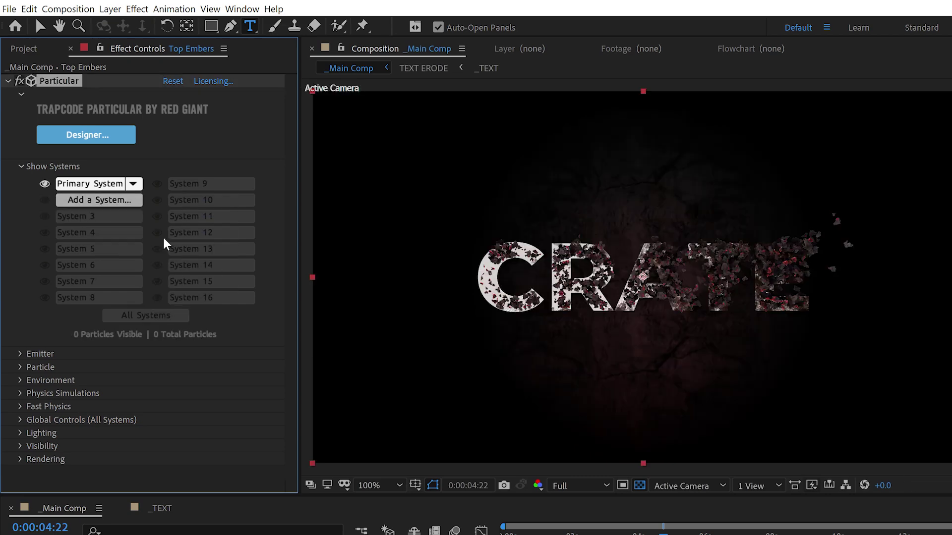
- Change the Random Seed of the Top Embers emitter
{"action": "left_click", "coordinate": [21, 166]}
{"action": "left_click", "coordinate": [20, 179]}
{"action": "scroll", "coordinate": [144, 447], "scroll_direction": "down", "scroll_amount": 3}
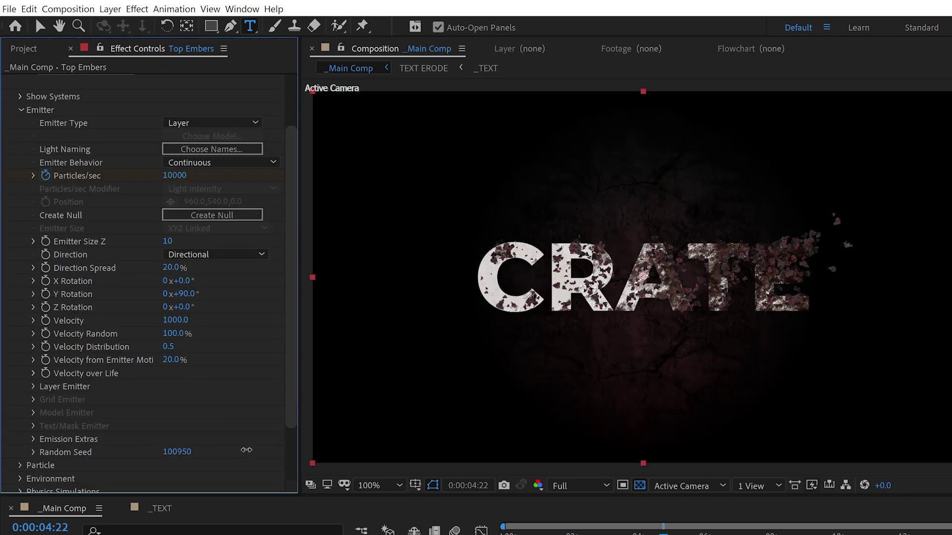
{"action": "scroll", "coordinate": [128, 325], "scroll_direction": "up", "scroll_amount": 3}
{"action": "left_click", "coordinate": [22, 174]}
- Set the Top Embers particle Life to 10 seconds
{"action": "left_click", "coordinate": [21, 194]}
{"action": "scroll", "coordinate": [289, 202], "scroll_direction": "down", "scroll_amount": 3}
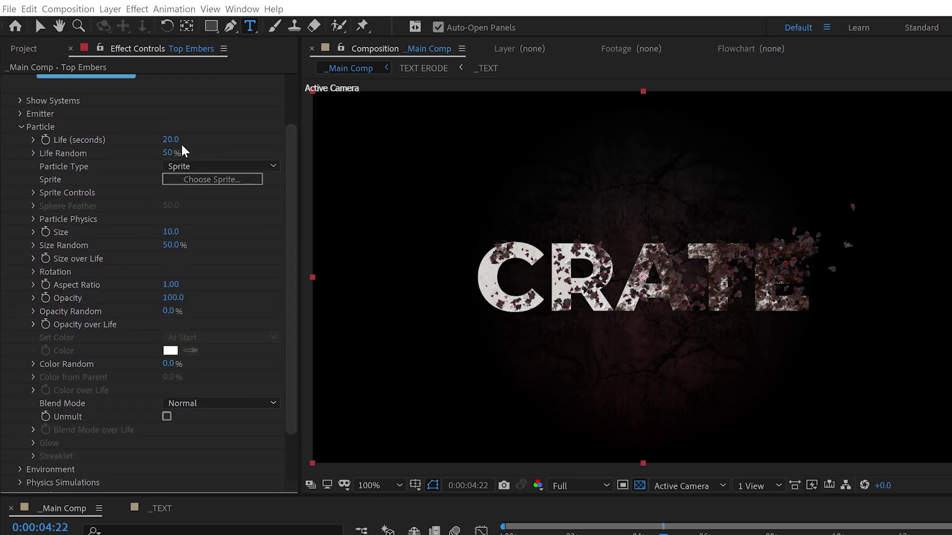
{"action": "left_click", "coordinate": [33, 140]}
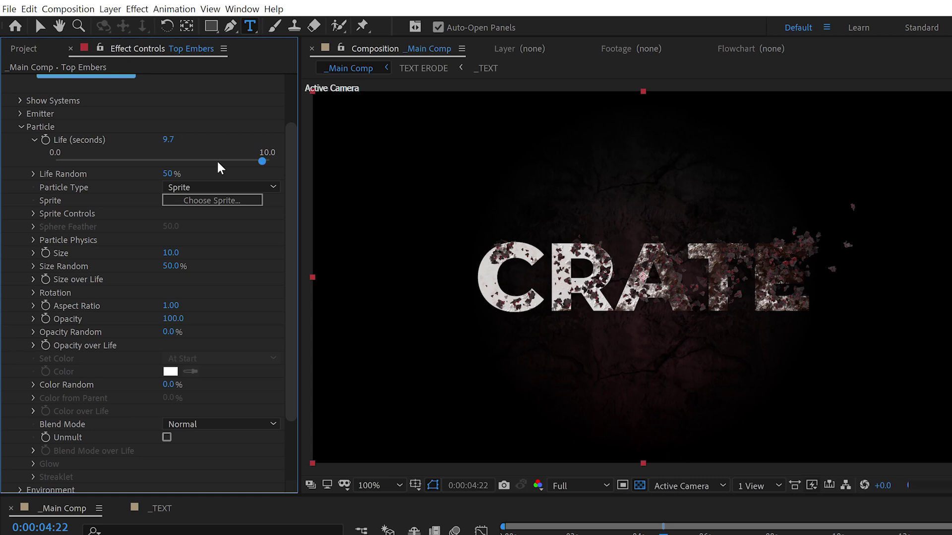
{"action": "left_click", "coordinate": [241, 161]}
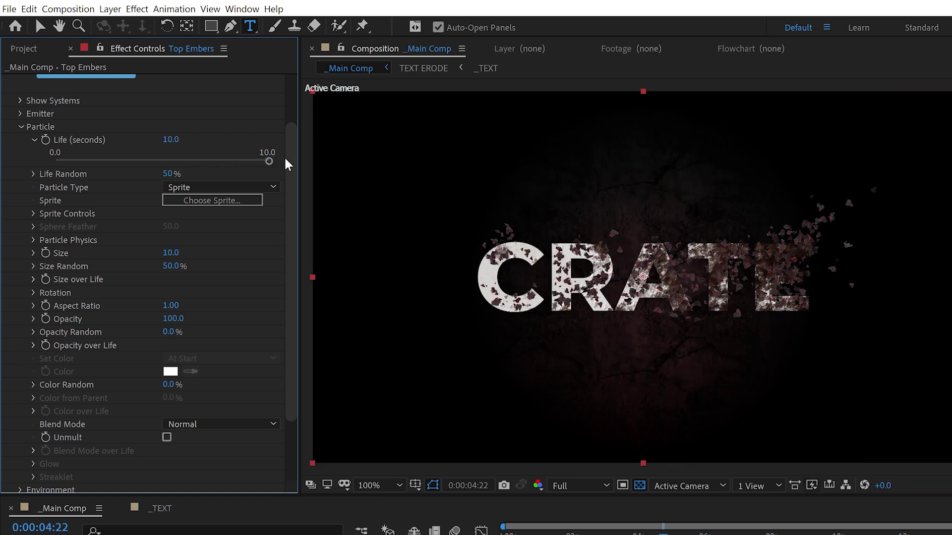
{"action": "left_click", "coordinate": [34, 140]}
- Set the Top Embers sprite Time Sampling to Random - Still Frame and preview the animation
{"action": "left_click", "coordinate": [34, 193]}
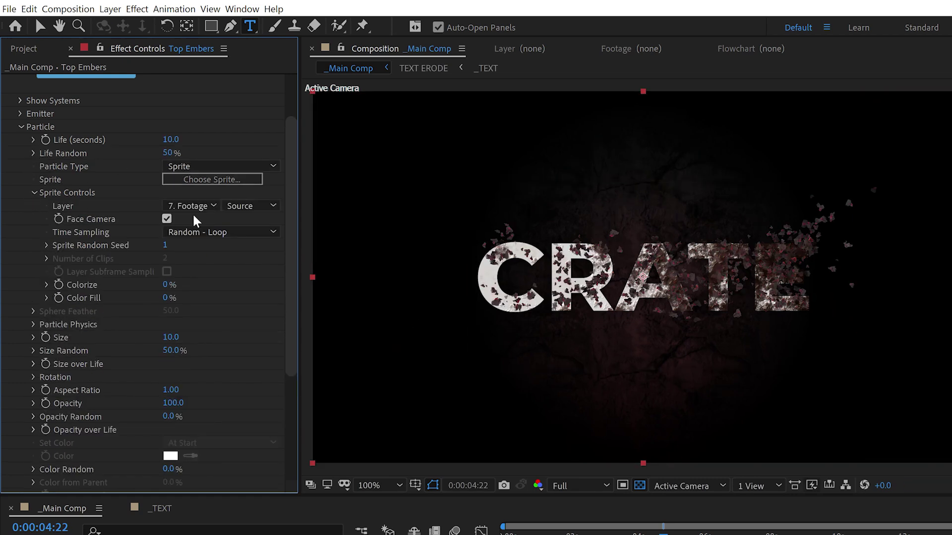
{"action": "left_click", "coordinate": [208, 233]}
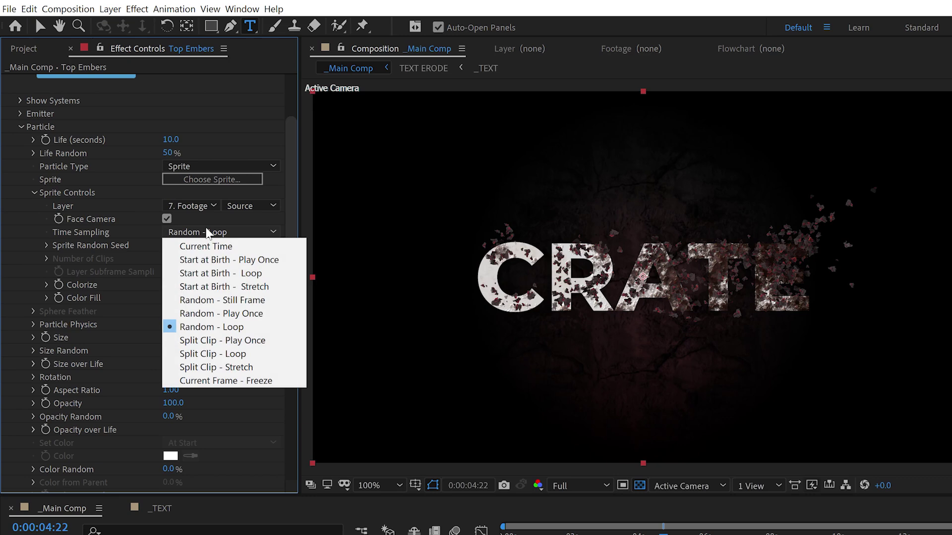
{"action": "left_click", "coordinate": [257, 303]}
{"action": "left_click", "coordinate": [454, 532]}
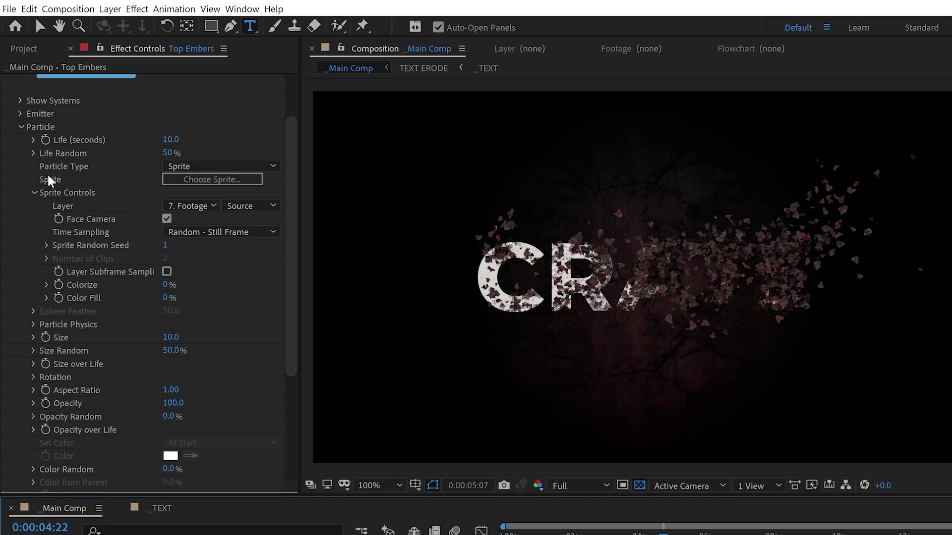
- Apply the linearly decreasing preset to the Top Embers particles' Size over Life curve
{"action": "left_click", "coordinate": [35, 193]}
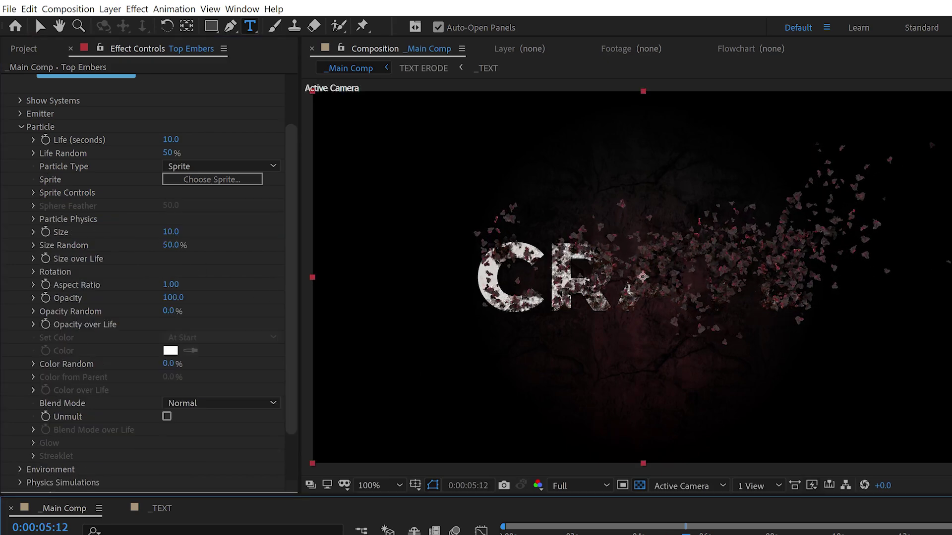
{"action": "left_click", "coordinate": [33, 258]}
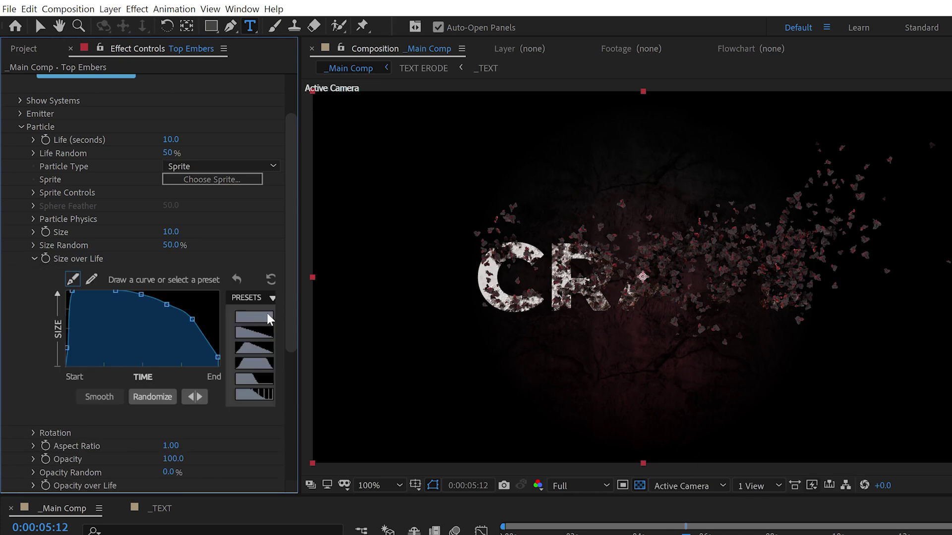
{"action": "left_click", "coordinate": [263, 328]}
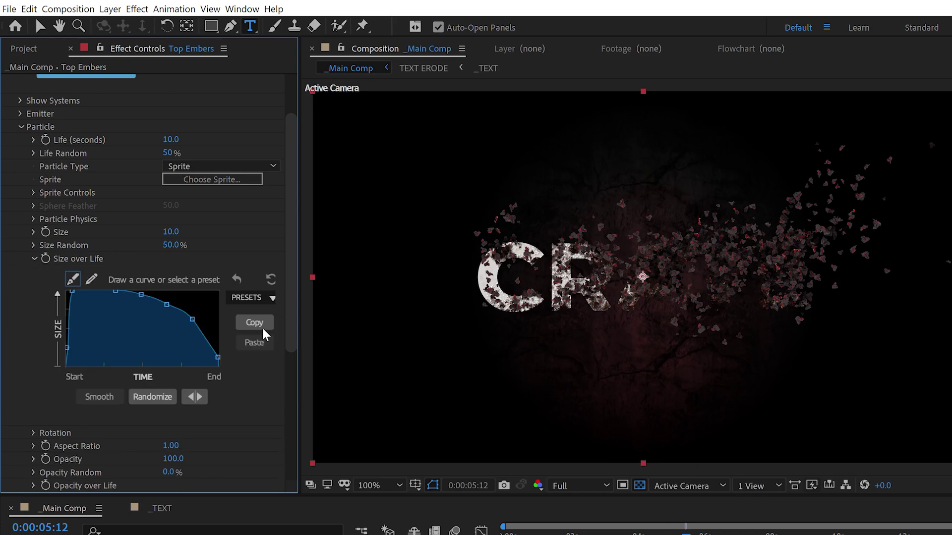
{"action": "left_click", "coordinate": [34, 258]}
- Draw a Top Embers Opacity over Life curve that ramps up from zero at birth and stays at full opacity
{"action": "left_click", "coordinate": [33, 324]}
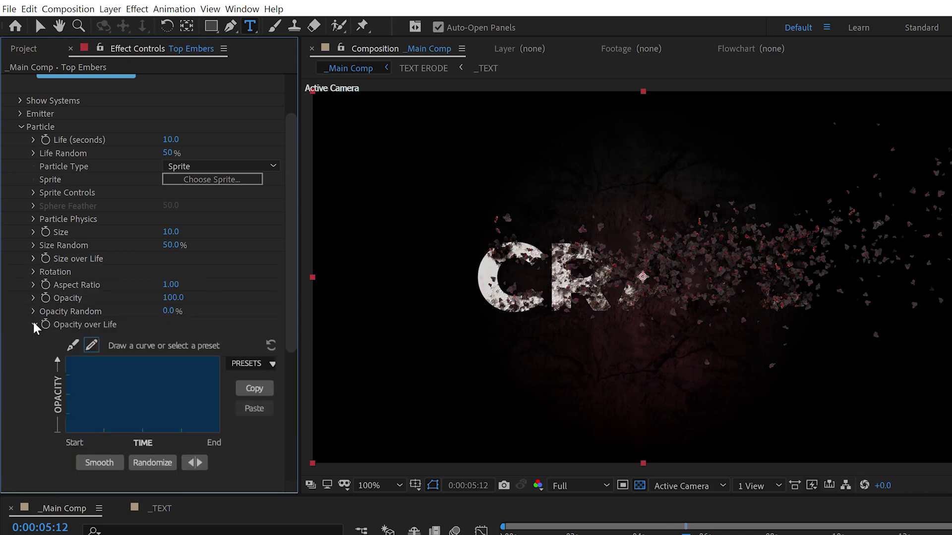
{"action": "scroll", "coordinate": [33, 320], "scroll_direction": "down", "scroll_amount": 3}
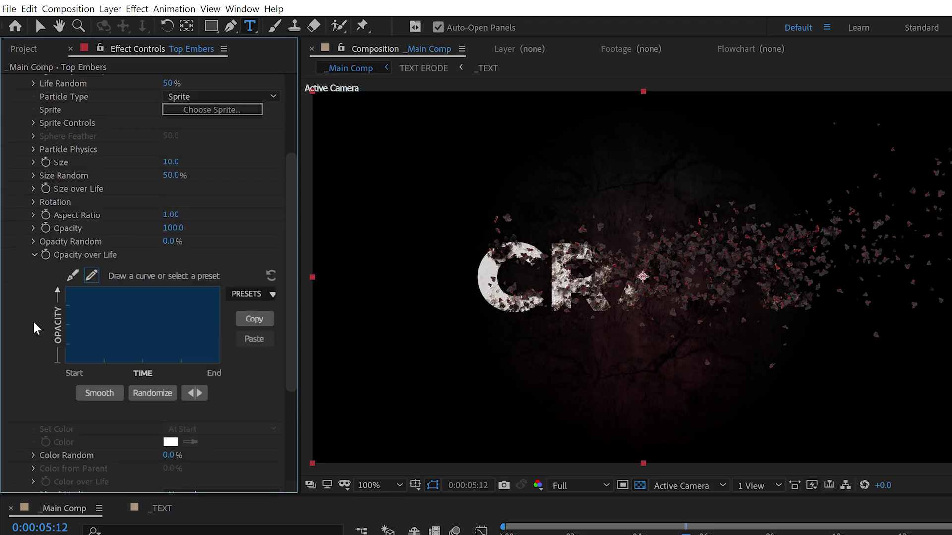
{"action": "left_click_drag", "start_coordinate": [103, 287], "coordinate": [52, 373]}
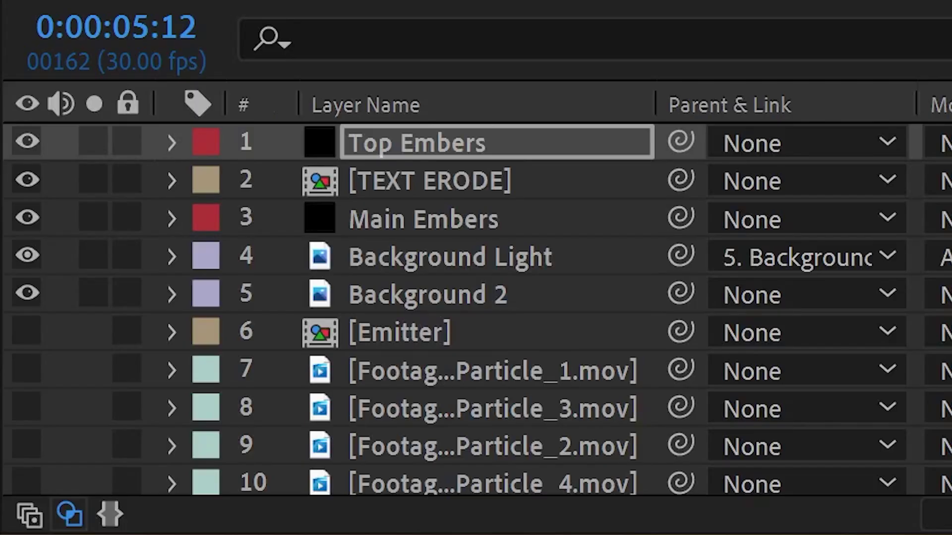
- Duplicate the Top Embers layer and rename the copy Paint Chips
{"action": "left_click", "coordinate": [415, 143]}
{"action": "key", "text": "ctrl+d"}
{"action": "key", "text": "Return"}
{"action": "type", "text": "Paint Chips"}
{"action": "key", "text": "Return"}
- Use footage layer 10 as the Paint Chips sprite and raise its Color Fill to 95%
{"action": "scroll", "coordinate": [108, 356], "scroll_direction": "down", "scroll_amount": 1}
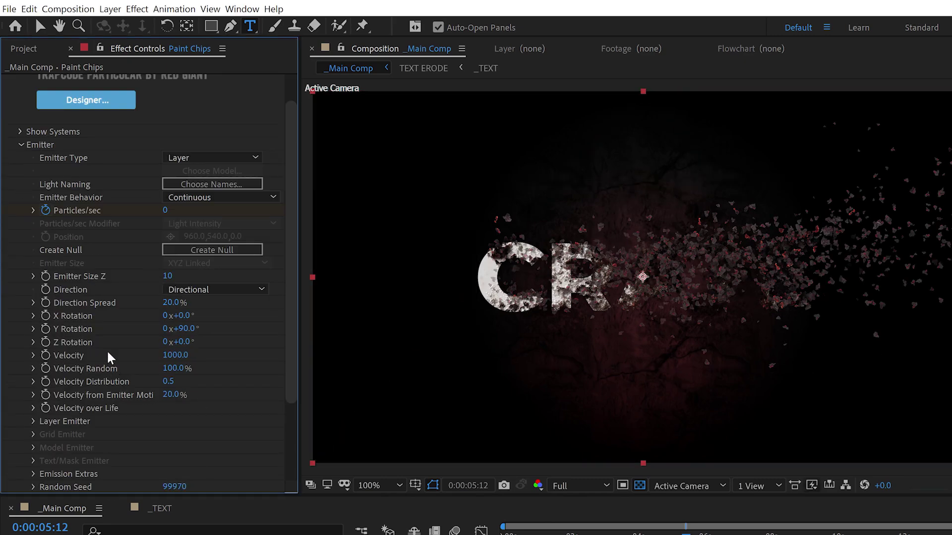
{"action": "left_click", "coordinate": [21, 144]}
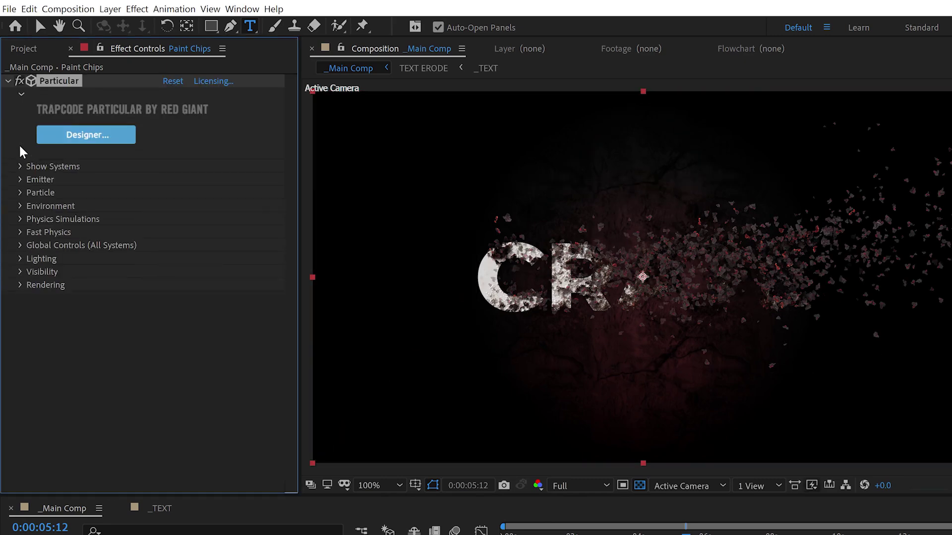
{"action": "left_click", "coordinate": [27, 197]}
{"action": "left_click", "coordinate": [188, 160]}
{"action": "left_click", "coordinate": [209, 309]}
{"action": "left_click", "coordinate": [46, 253]}
{"action": "left_click_drag", "start_coordinate": [110, 273], "coordinate": [259, 274]}
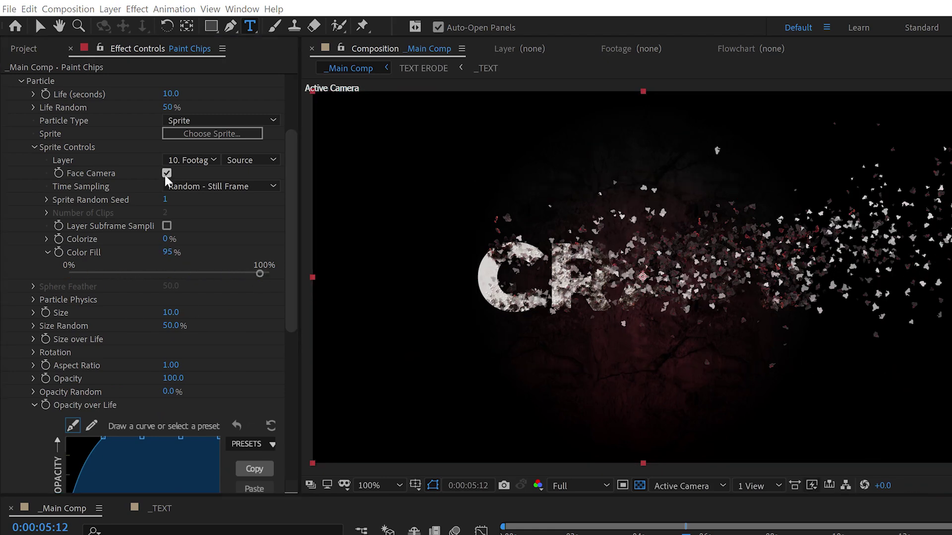
- Replace the Paint Chips emitter's Velocity over Life curve with a preset
{"action": "scroll", "coordinate": [164, 174], "scroll_direction": "up", "scroll_amount": 3}
{"action": "left_click", "coordinate": [21, 189]}
{"action": "left_click", "coordinate": [21, 179]}
{"action": "scroll", "coordinate": [74, 258], "scroll_direction": "down", "scroll_amount": 1}
{"action": "scroll", "coordinate": [74, 259], "scroll_direction": "down", "scroll_amount": 3}
{"action": "left_click", "coordinate": [34, 337]}
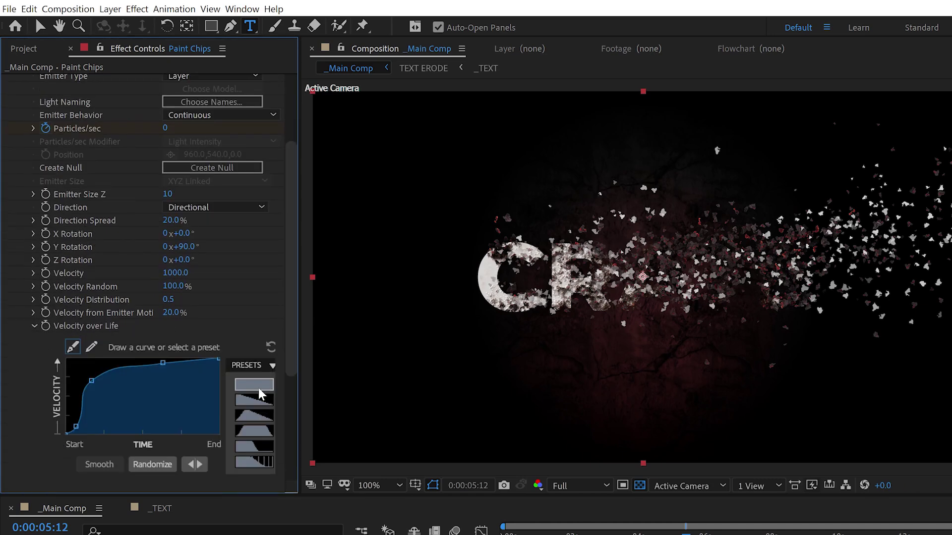
{"action": "left_click", "coordinate": [35, 326]}
- Lower the Paint Chips emitter's Velocity to about 260
{"action": "scroll", "coordinate": [36, 298], "scroll_direction": "up", "scroll_amount": 3}
{"action": "left_click", "coordinate": [34, 343]}
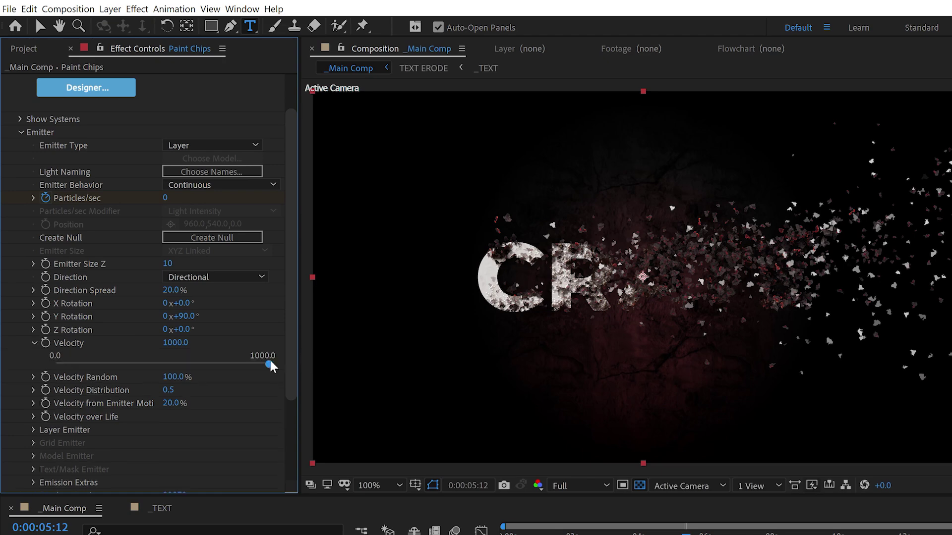
{"action": "left_click_drag", "start_coordinate": [271, 365], "coordinate": [220, 368]}
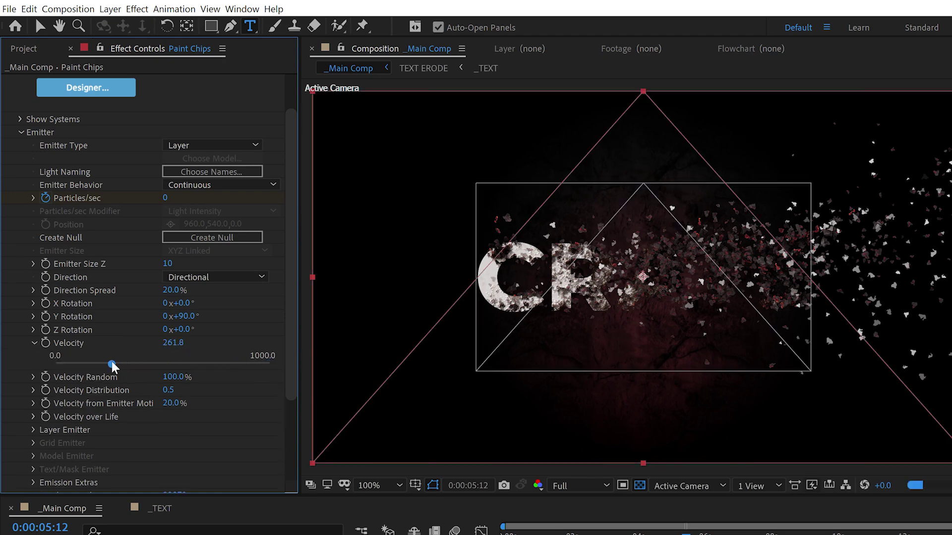
{"action": "left_click_drag", "start_coordinate": [112, 366], "coordinate": [121, 366]}
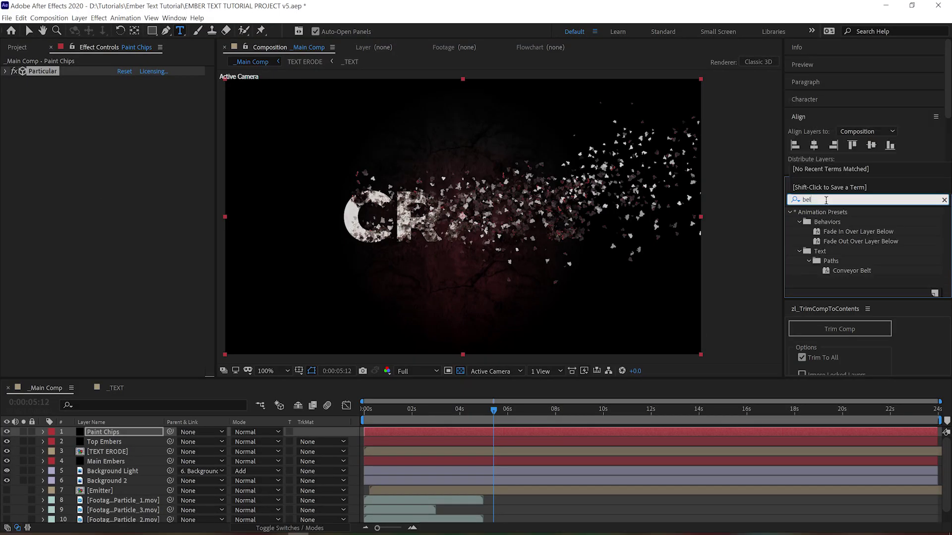
- Find an additional effect in the effects library and apply it to the Paint Chips layer
{"action": "double_click", "coordinate": [836, 224]}
{"action": "key", "text": "v"}
{"action": "scroll", "coordinate": [481, 218], "scroll_direction": "up", "scroll_amount": 3}
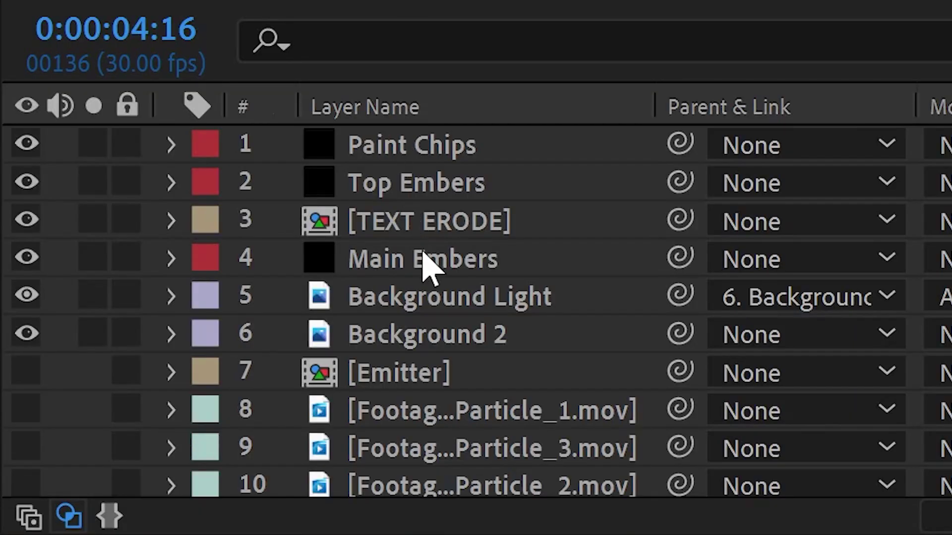
- Duplicate the Main Embers layer as Main Embers Glow and place the copy above TEXT ERODE
{"action": "left_click", "coordinate": [427, 267]}
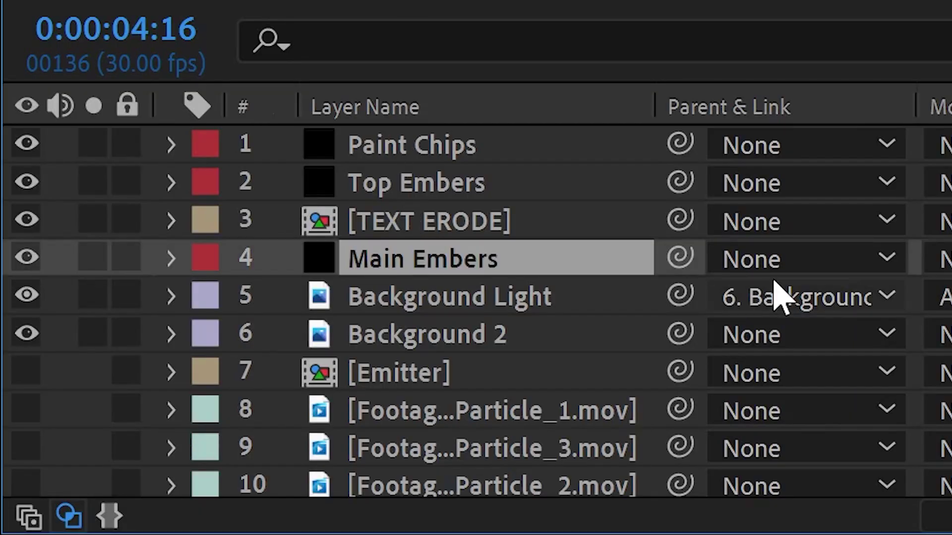
{"action": "key", "text": "ctrl+d"}
{"action": "key", "text": "Return"}
{"action": "type", "text": "Ember Glow"}
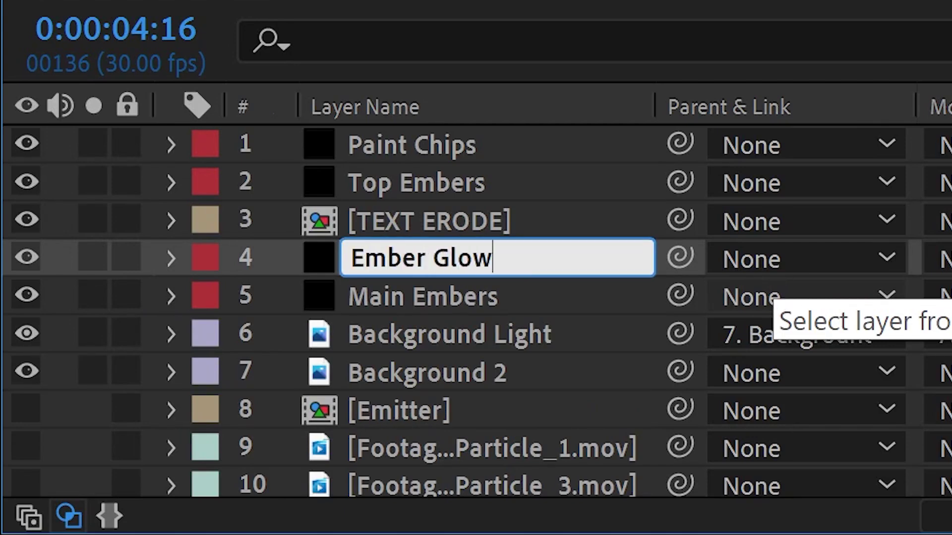
{"action": "left_click", "coordinate": [442, 296]}
{"action": "left_click_drag", "start_coordinate": [426, 262], "coordinate": [449, 218]}
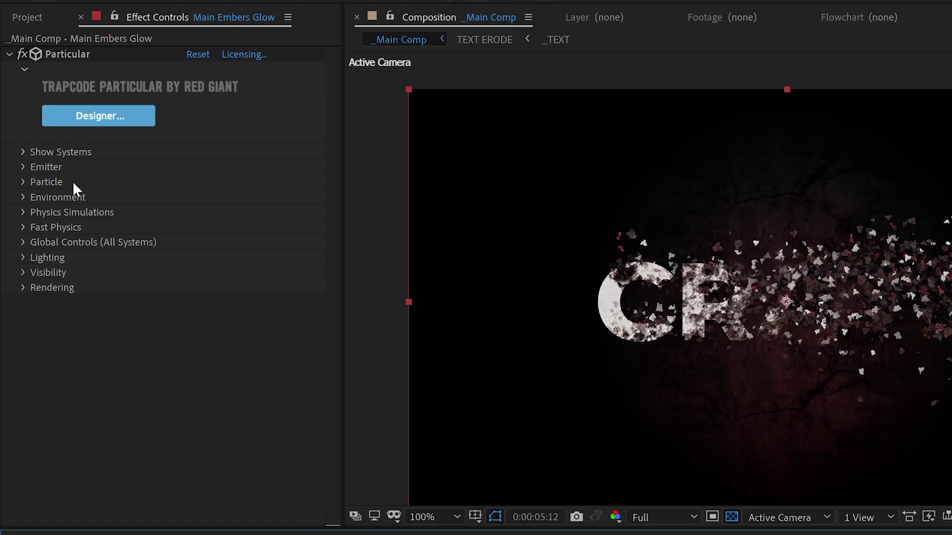
- Disable Shadowlets for the primary particle system of Main Embers Glow
{"action": "left_click", "coordinate": [24, 151]}
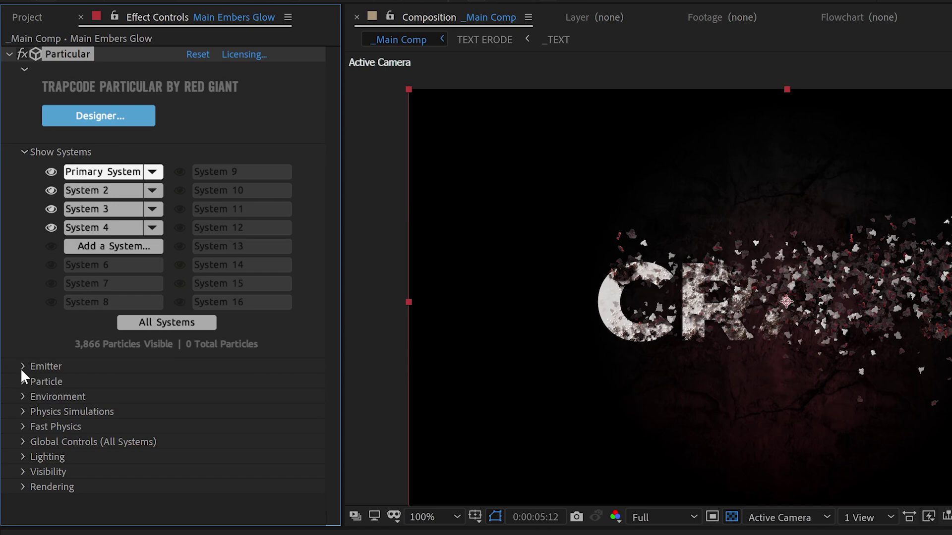
{"action": "left_click", "coordinate": [23, 468]}
{"action": "scroll", "coordinate": [22, 452], "scroll_direction": "down", "scroll_amount": 3}
{"action": "left_click", "coordinate": [38, 519]}
{"action": "left_click", "coordinate": [192, 399]}
{"action": "scroll", "coordinate": [188, 396], "scroll_direction": "up", "scroll_amount": 5}
- Disable Shadowlets for Systems 2, 3 and 4 of Main Embers Glow
{"action": "left_click", "coordinate": [107, 168]}
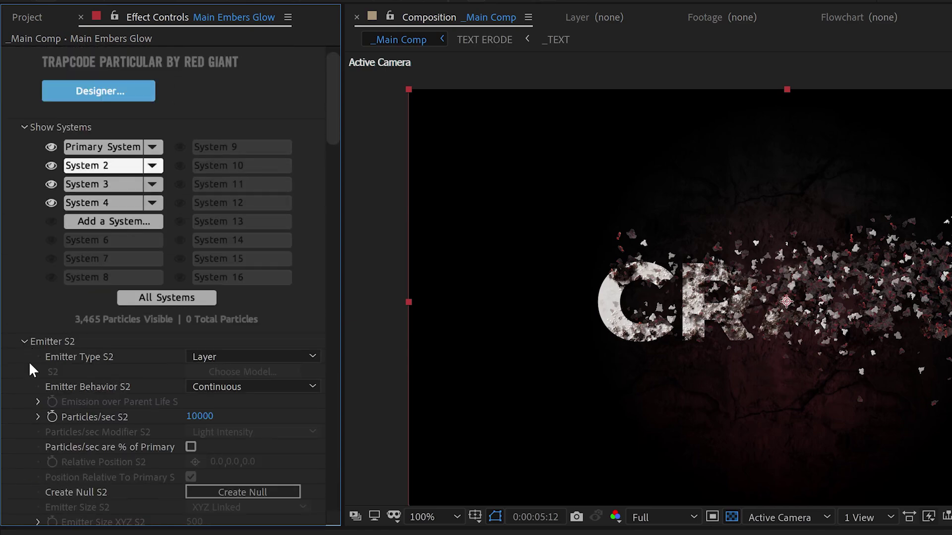
{"action": "scroll", "coordinate": [38, 388], "scroll_direction": "down", "scroll_amount": 20}
{"action": "scroll", "coordinate": [135, 243], "scroll_direction": "up", "scroll_amount": 15}
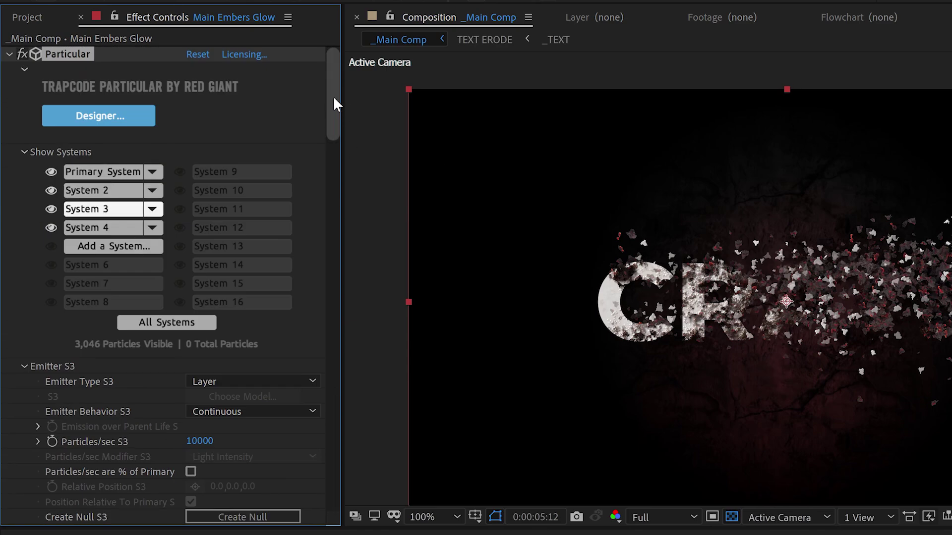
{"action": "scroll", "coordinate": [191, 396], "scroll_direction": "down", "scroll_amount": 15}
{"action": "scroll", "coordinate": [123, 187], "scroll_direction": "up", "scroll_amount": 15}
{"action": "left_click", "coordinate": [99, 227]}
{"action": "scroll", "coordinate": [313, 441], "scroll_direction": "down", "scroll_amount": 15}
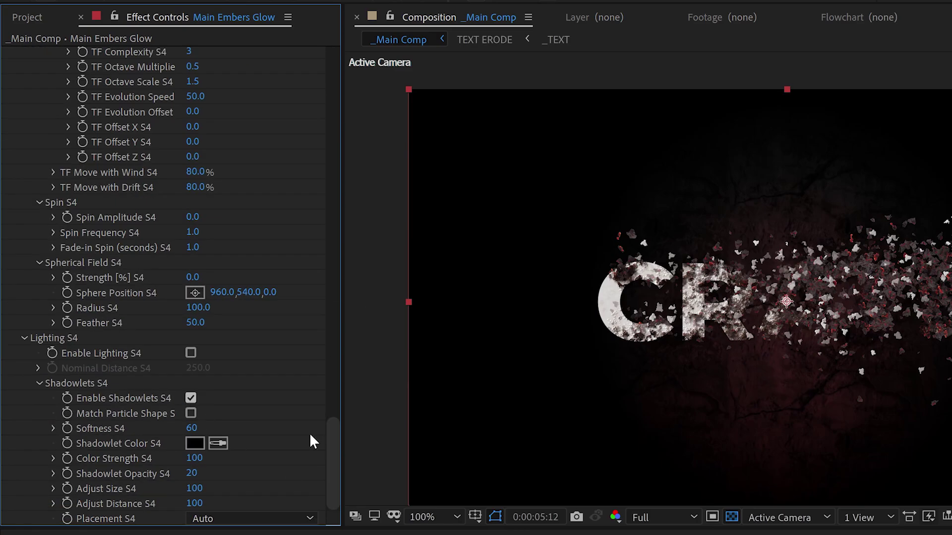
{"action": "scroll", "coordinate": [314, 441], "scroll_direction": "up", "scroll_amount": 15}
- Apply Extract to Main Embers Glow using the Red channel, with Black Point 85 and Black Softness 10
{"action": "type", "text": "Extract"}
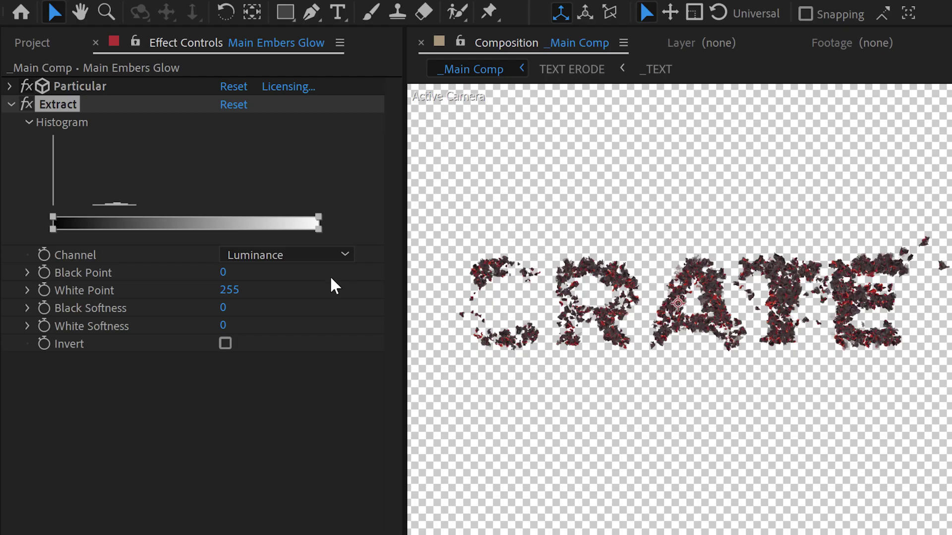
{"action": "left_click", "coordinate": [302, 255]}
{"action": "left_click", "coordinate": [299, 292]}
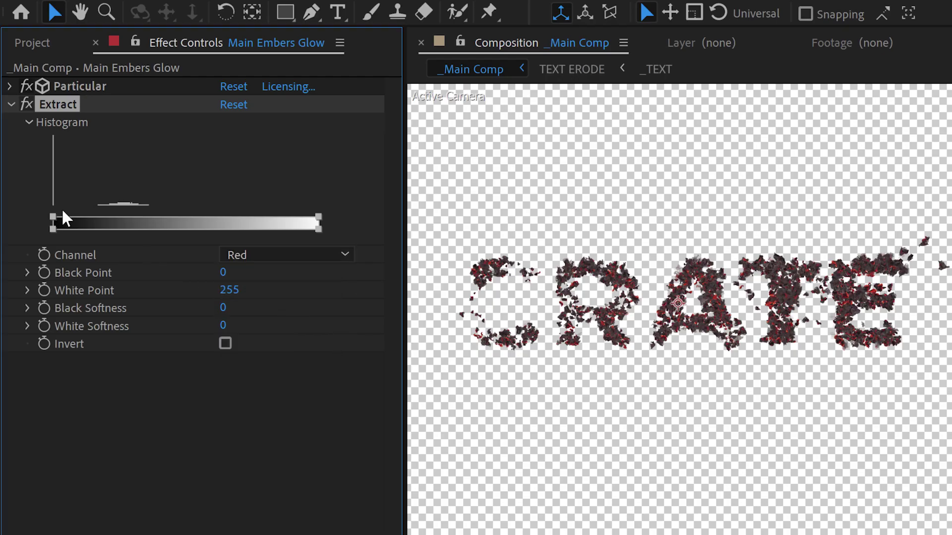
{"action": "left_click_drag", "start_coordinate": [60, 218], "coordinate": [132, 229]}
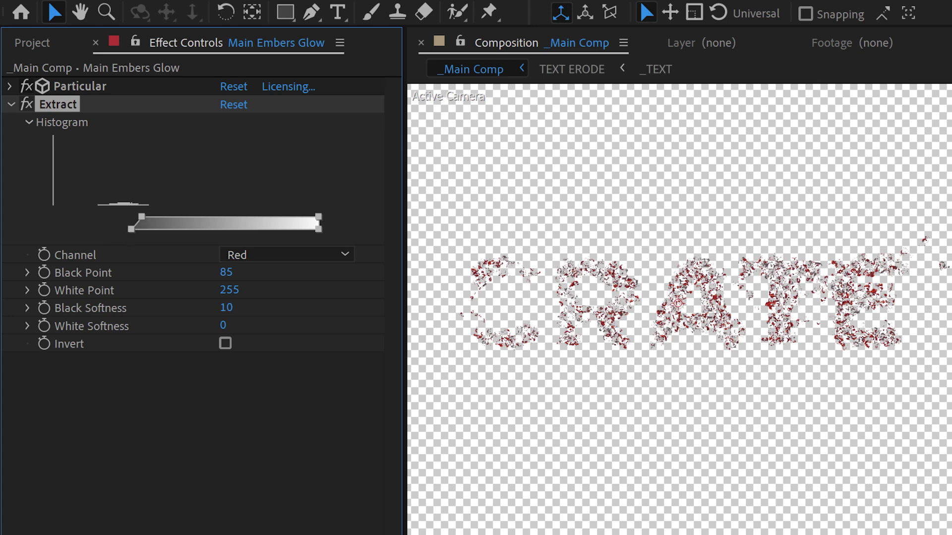
{"action": "key", "text": "Home"}
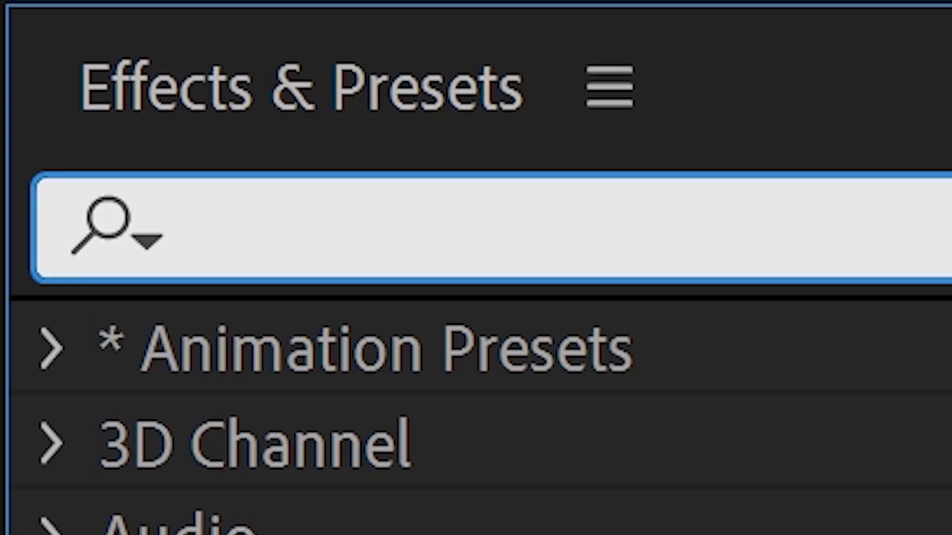
- Apply Set Matte to Main Embers Glow, take the matte from the TEXT ERODE layer and preview the animation
{"action": "type", "text": "Set Matte"}
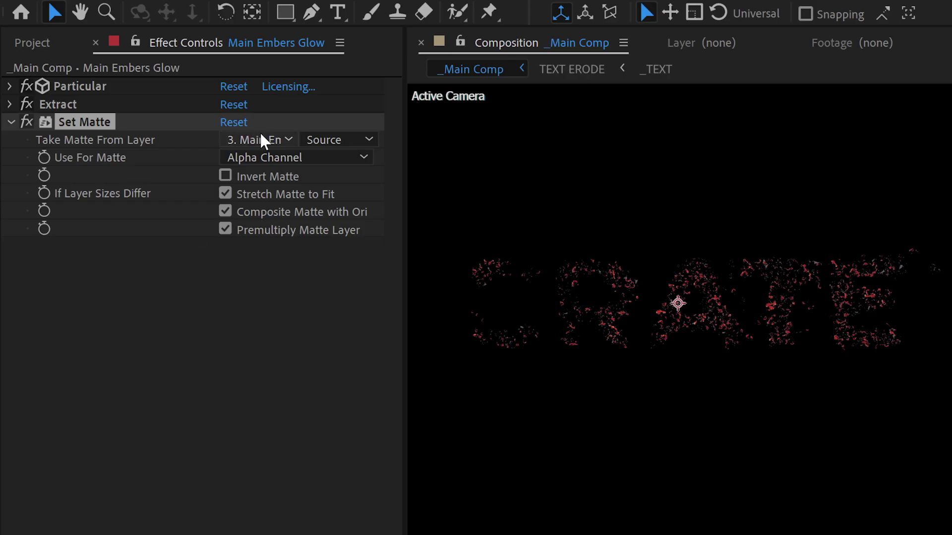
{"action": "left_click", "coordinate": [258, 139]}
{"action": "left_click", "coordinate": [292, 234]}
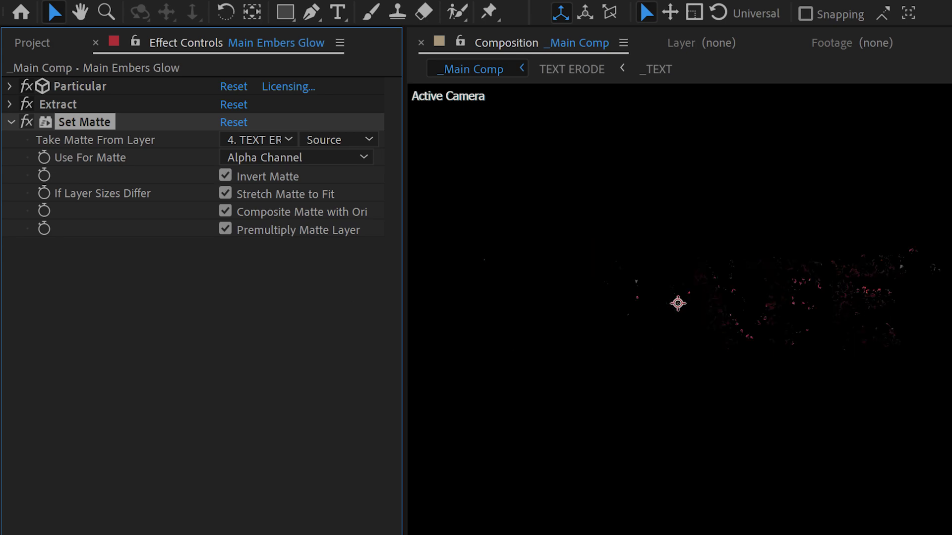
{"action": "key", "text": "space"}
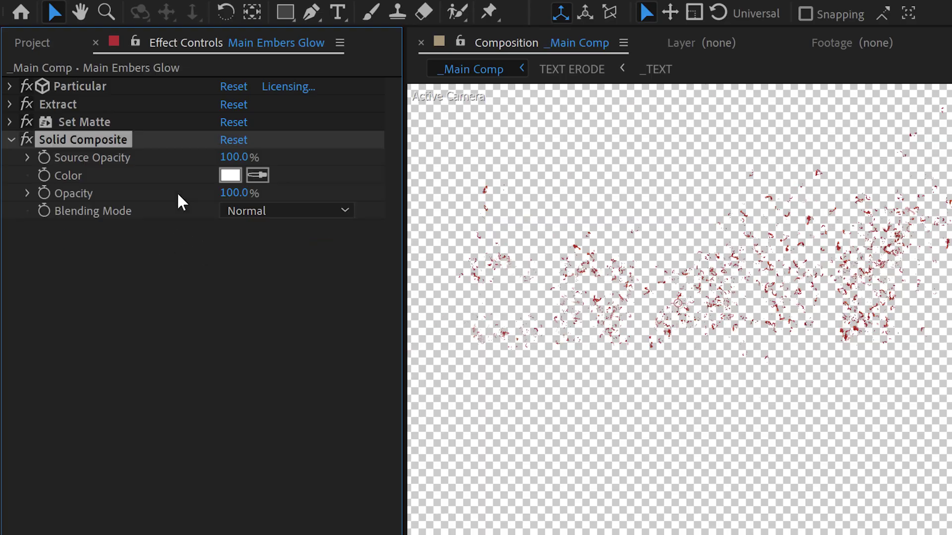
- Set the Solid Composite color on Main Embers Glow to black (000000)
{"action": "left_click", "coordinate": [230, 175]}
{"action": "type", "text": "000000"}
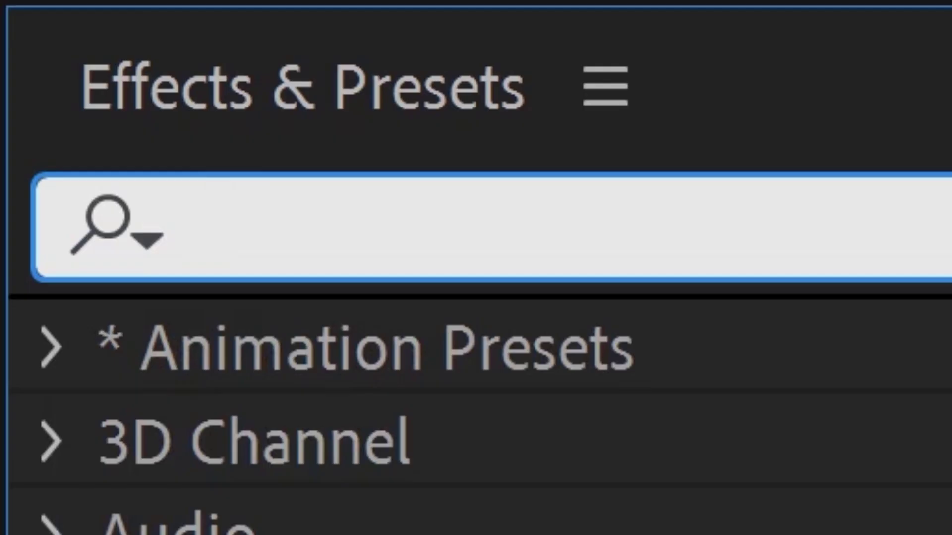
- Apply Glow to Main Embers Glow with a Glow Threshold of about 15.3% and a Glow Radius of 6
{"action": "type", "text": "Glow"}
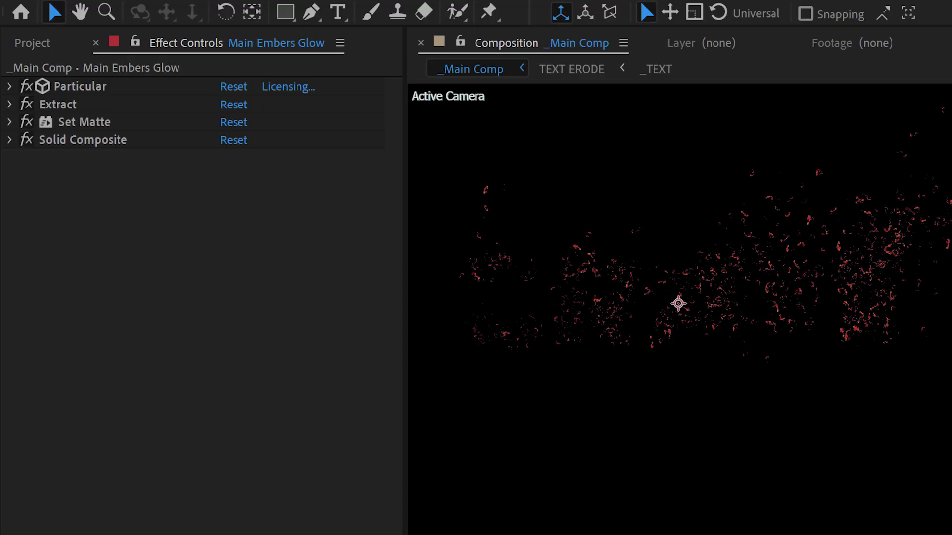
{"action": "left_click_drag", "start_coordinate": [420, 228], "coordinate": [123, 197]}
{"action": "left_click_drag", "start_coordinate": [180, 190], "coordinate": [114, 191]}
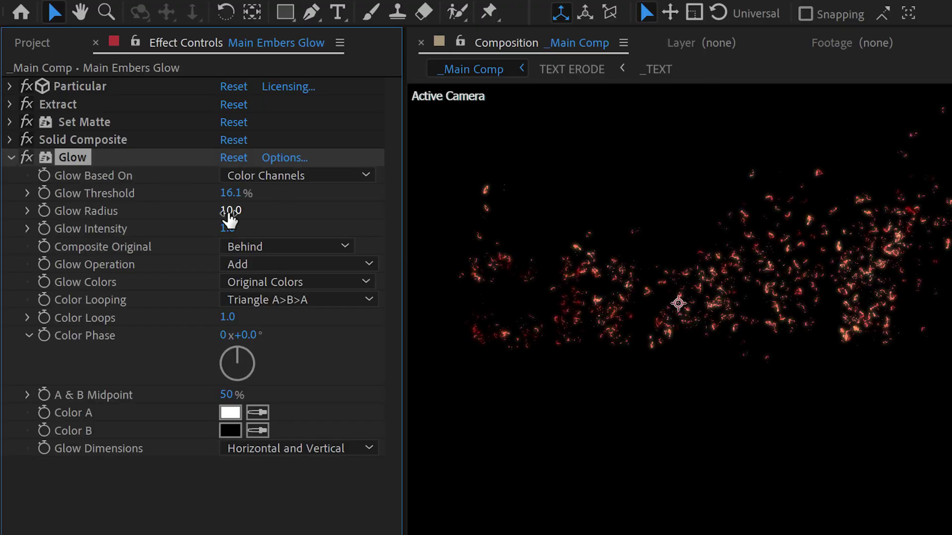
{"action": "left_click_drag", "start_coordinate": [227, 211], "coordinate": [192, 212]}
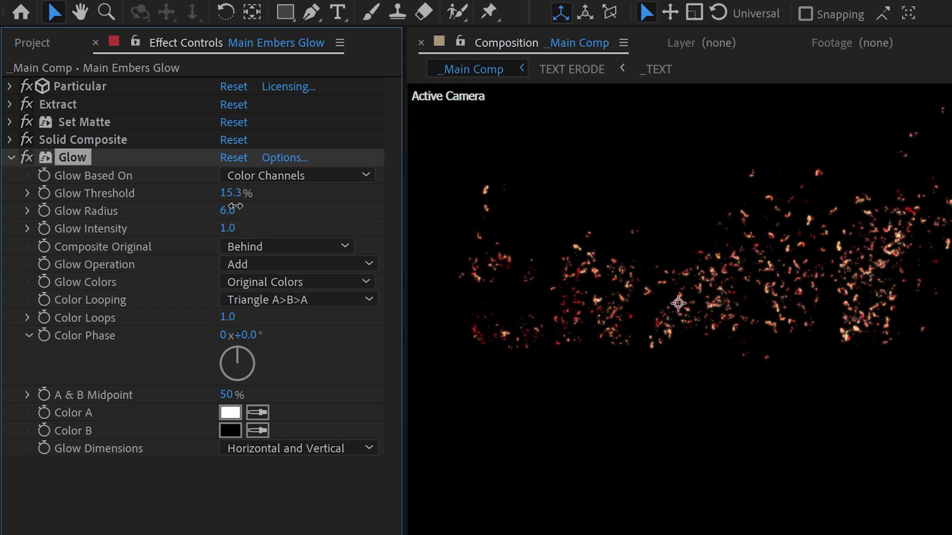
{"action": "left_click", "coordinate": [11, 157]}
- Add a second Glow with a threshold of about 30.6%, a radius of about 259 and an intensity of 4.2
{"action": "key", "text": "ctrl+alt+shift+e"}
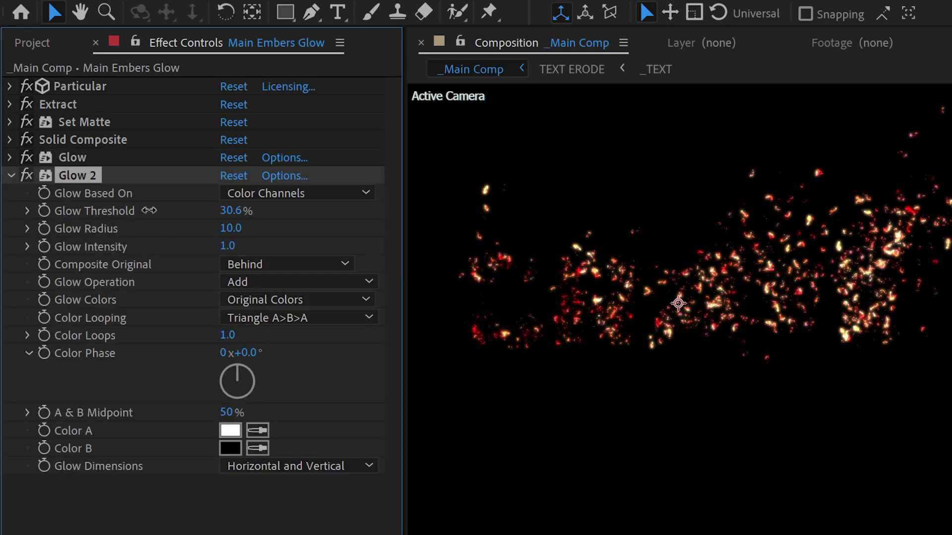
{"action": "left_click_drag", "start_coordinate": [230, 228], "coordinate": [299, 230]}
{"action": "left_click_drag", "start_coordinate": [230, 246], "coordinate": [385, 240]}
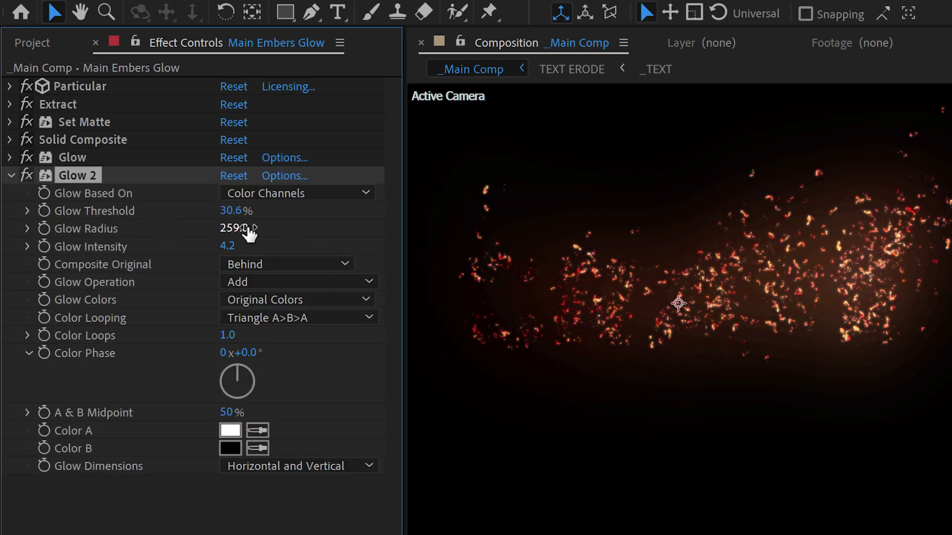
- Place Crate's Heat Radiation between the two Glow effects and set its Min Temp to 400 K
{"action": "left_click", "coordinate": [33, 43]}
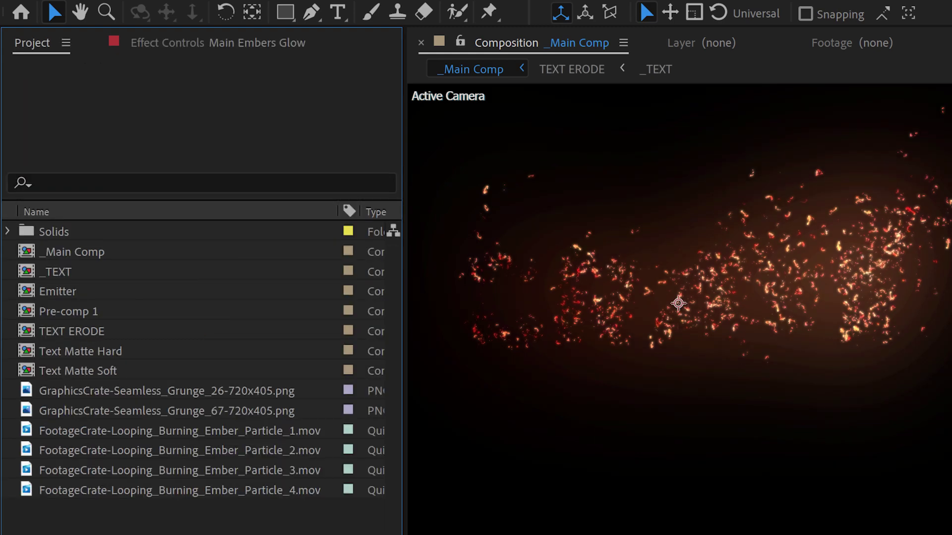
{"action": "left_click", "coordinate": [215, 44]}
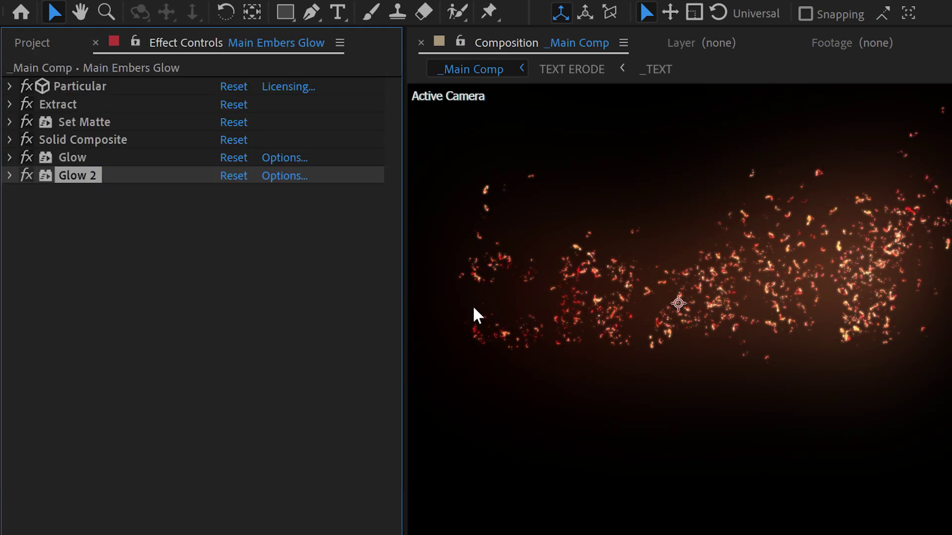
{"action": "left_click", "coordinate": [11, 177]}
{"action": "left_click_drag", "start_coordinate": [82, 177], "coordinate": [114, 304]}
{"action": "left_click_drag", "start_coordinate": [228, 210], "coordinate": [198, 221]}
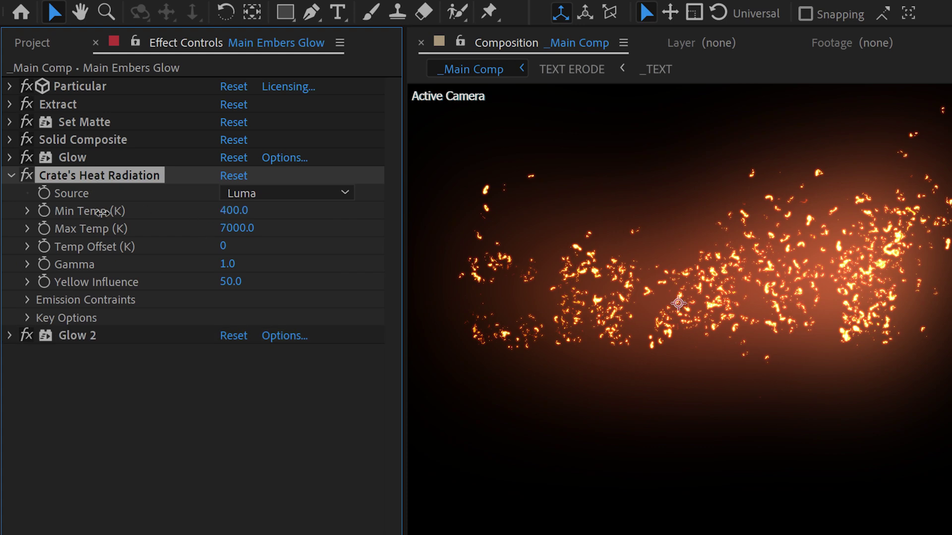
- Lower the Max Temp of Crate's Heat Radiation on Main Embers Glow
{"action": "left_click", "coordinate": [27, 228]}
{"action": "left_click_drag", "start_coordinate": [193, 257], "coordinate": [105, 259]}
{"action": "left_click_drag", "start_coordinate": [62, 152], "coordinate": [63, 152]}
- Move the first Glow below Glow 2 in the Main Embers Glow effect order and fine-tune the effect settings
{"action": "left_click_drag", "start_coordinate": [66, 158], "coordinate": [127, 375]}
{"action": "left_click_drag", "start_coordinate": [108, 177], "coordinate": [107, 179]}
{"action": "left_click", "coordinate": [10, 158]}
{"action": "left_click_drag", "start_coordinate": [227, 193], "coordinate": [302, 197]}
{"action": "left_click", "coordinate": [11, 158]}
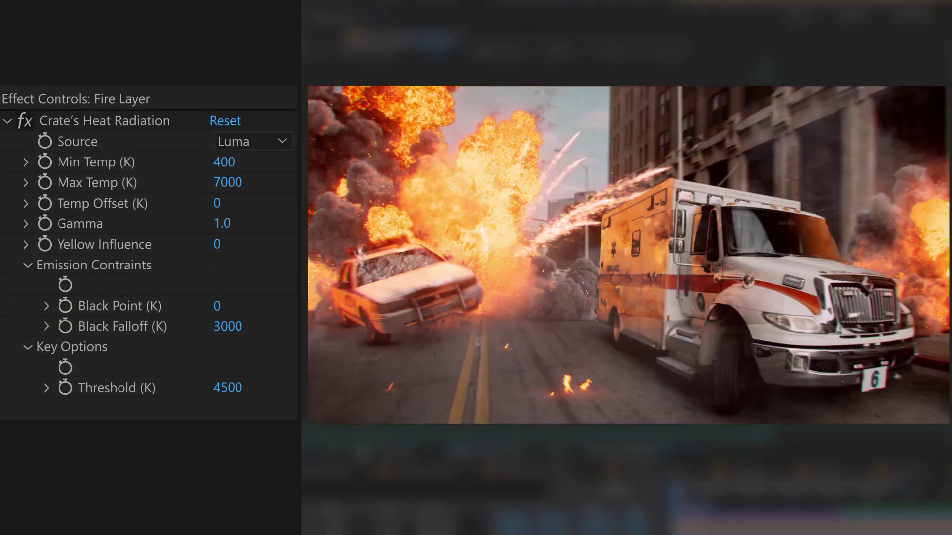
- Adjust the Yellow Influence of Crate's Heat Radiation on the Fire Layer
{"action": "mouse_move", "coordinate": [216, 244]}
{"action": "left_mouse_down"}
{"action": "mouse_move", "coordinate": [180, 256]}
{"action": "mouse_move", "coordinate": [223, 255]}
{"action": "left_mouse_up"}
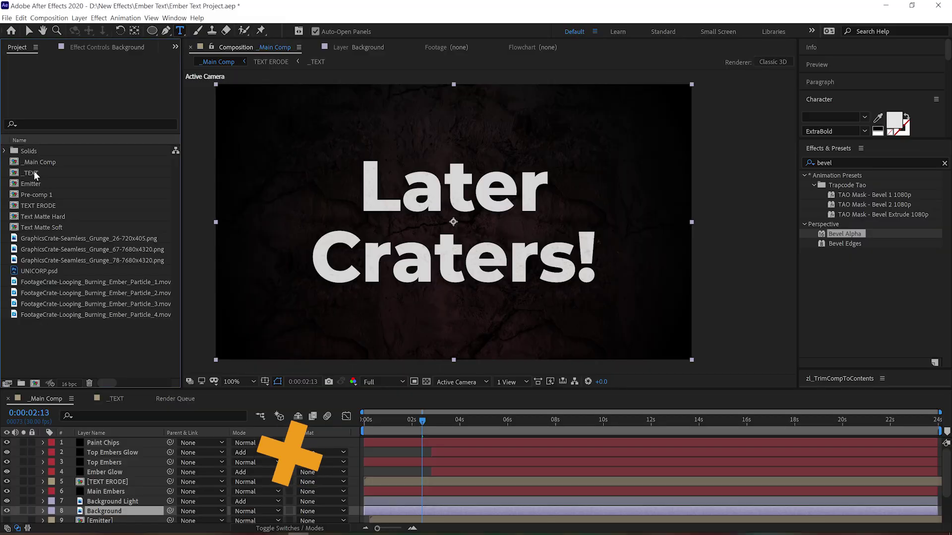
- Open the _TEXT composition and replace the wording of its text layer with "Change the Text"
{"action": "double_click", "coordinate": [34, 172]}
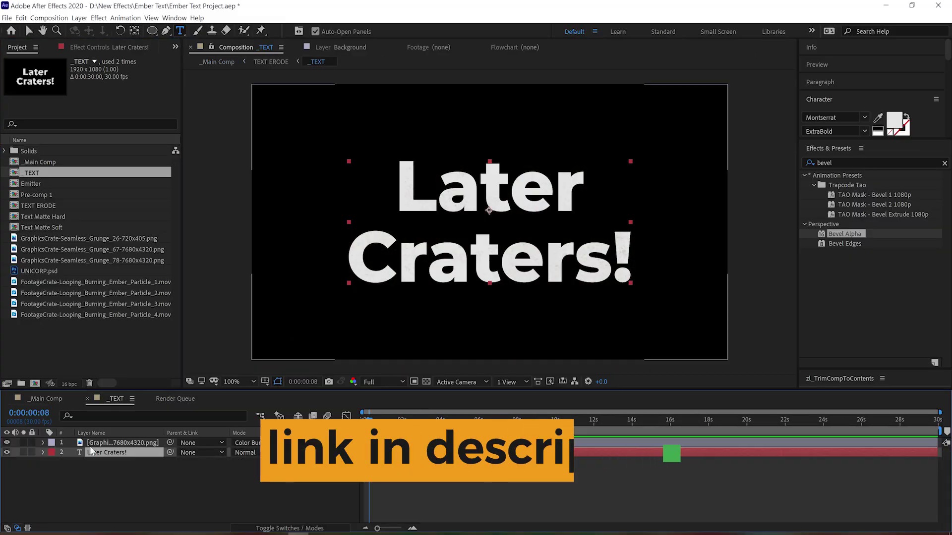
{"action": "left_click", "coordinate": [97, 453]}
{"action": "type", "text": "Change t"}
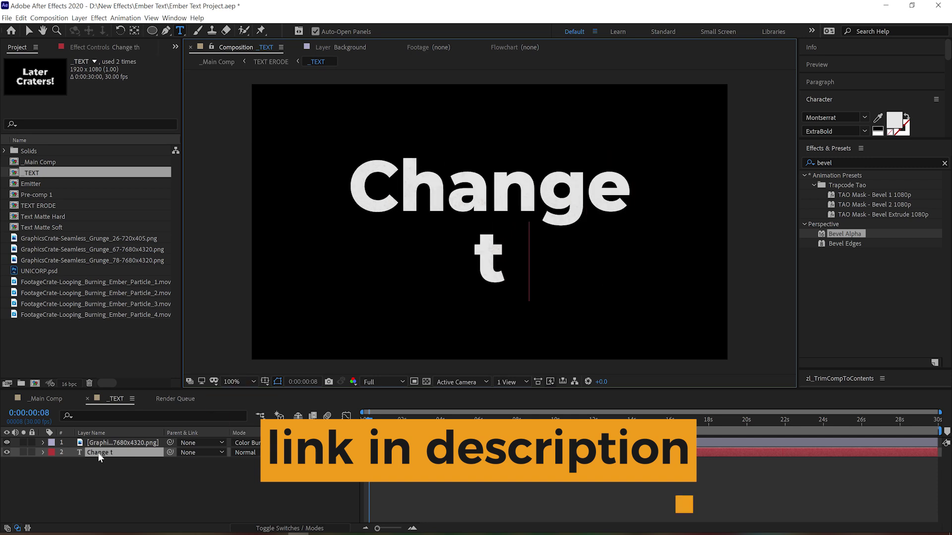
{"action": "type", "text": "he Text"}
{"action": "left_click", "coordinate": [88, 475]}
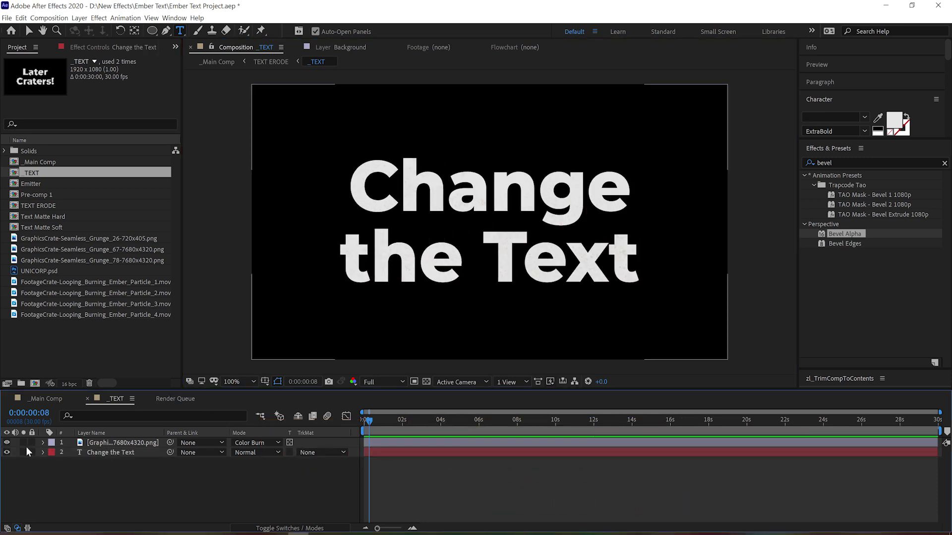
- Hide the text layer, add UNICORP.psd above it at 40% scale, and set the grunge texture's opacity to 34%
{"action": "left_click_drag", "start_coordinate": [40, 271], "coordinate": [132, 446]}
{"action": "key", "text": "s"}
{"action": "left_click_drag", "start_coordinate": [272, 463], "coordinate": [241, 463]}
{"action": "left_click", "coordinate": [156, 442]}
{"action": "key", "text": "t"}
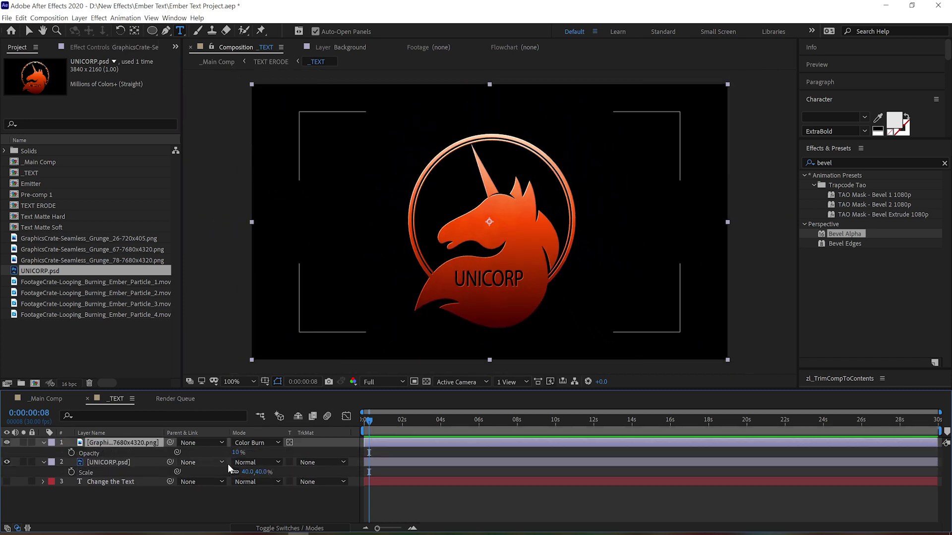
- Return to _Main Comp and preview the burning logo at 0:00:07:18
{"action": "left_click", "coordinate": [60, 399]}
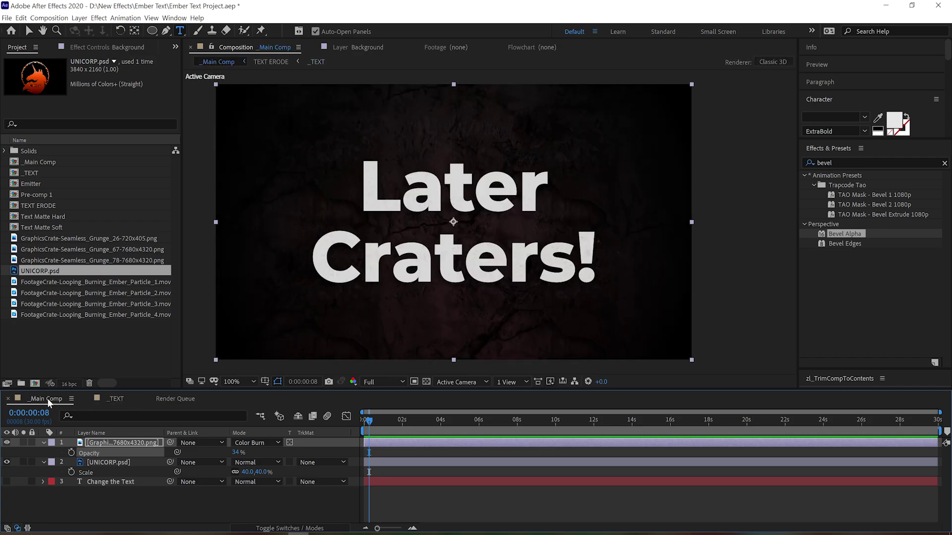
{"action": "left_click", "coordinate": [546, 424]}
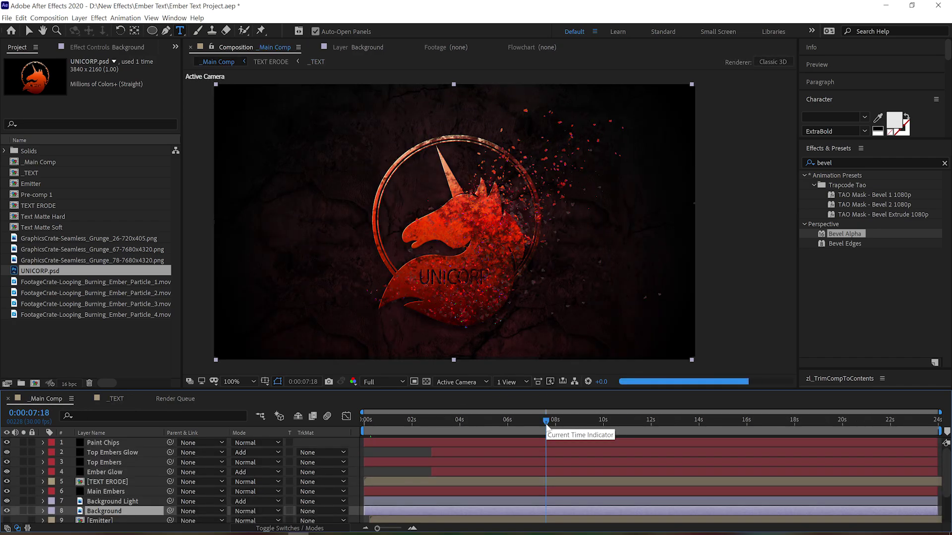